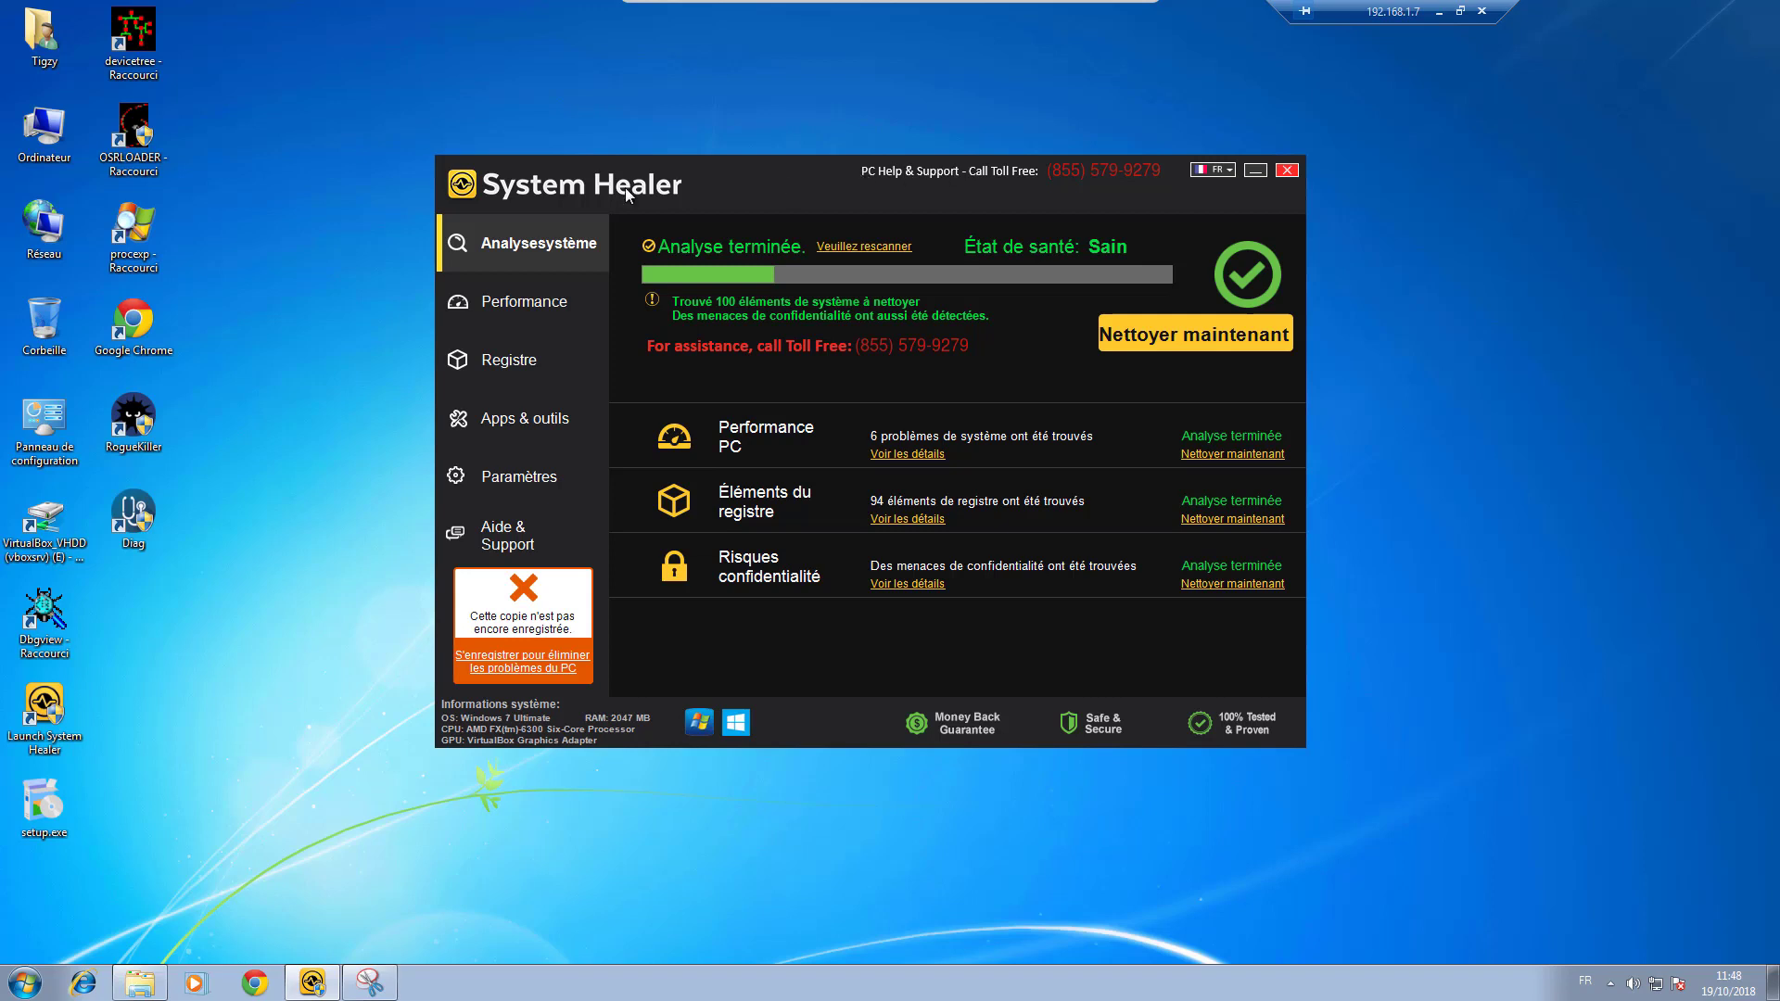
# Step: Launch Adlice Diag as administrator and place it on the left of the System Healer window
pyautogui.doubleClick(131, 510)
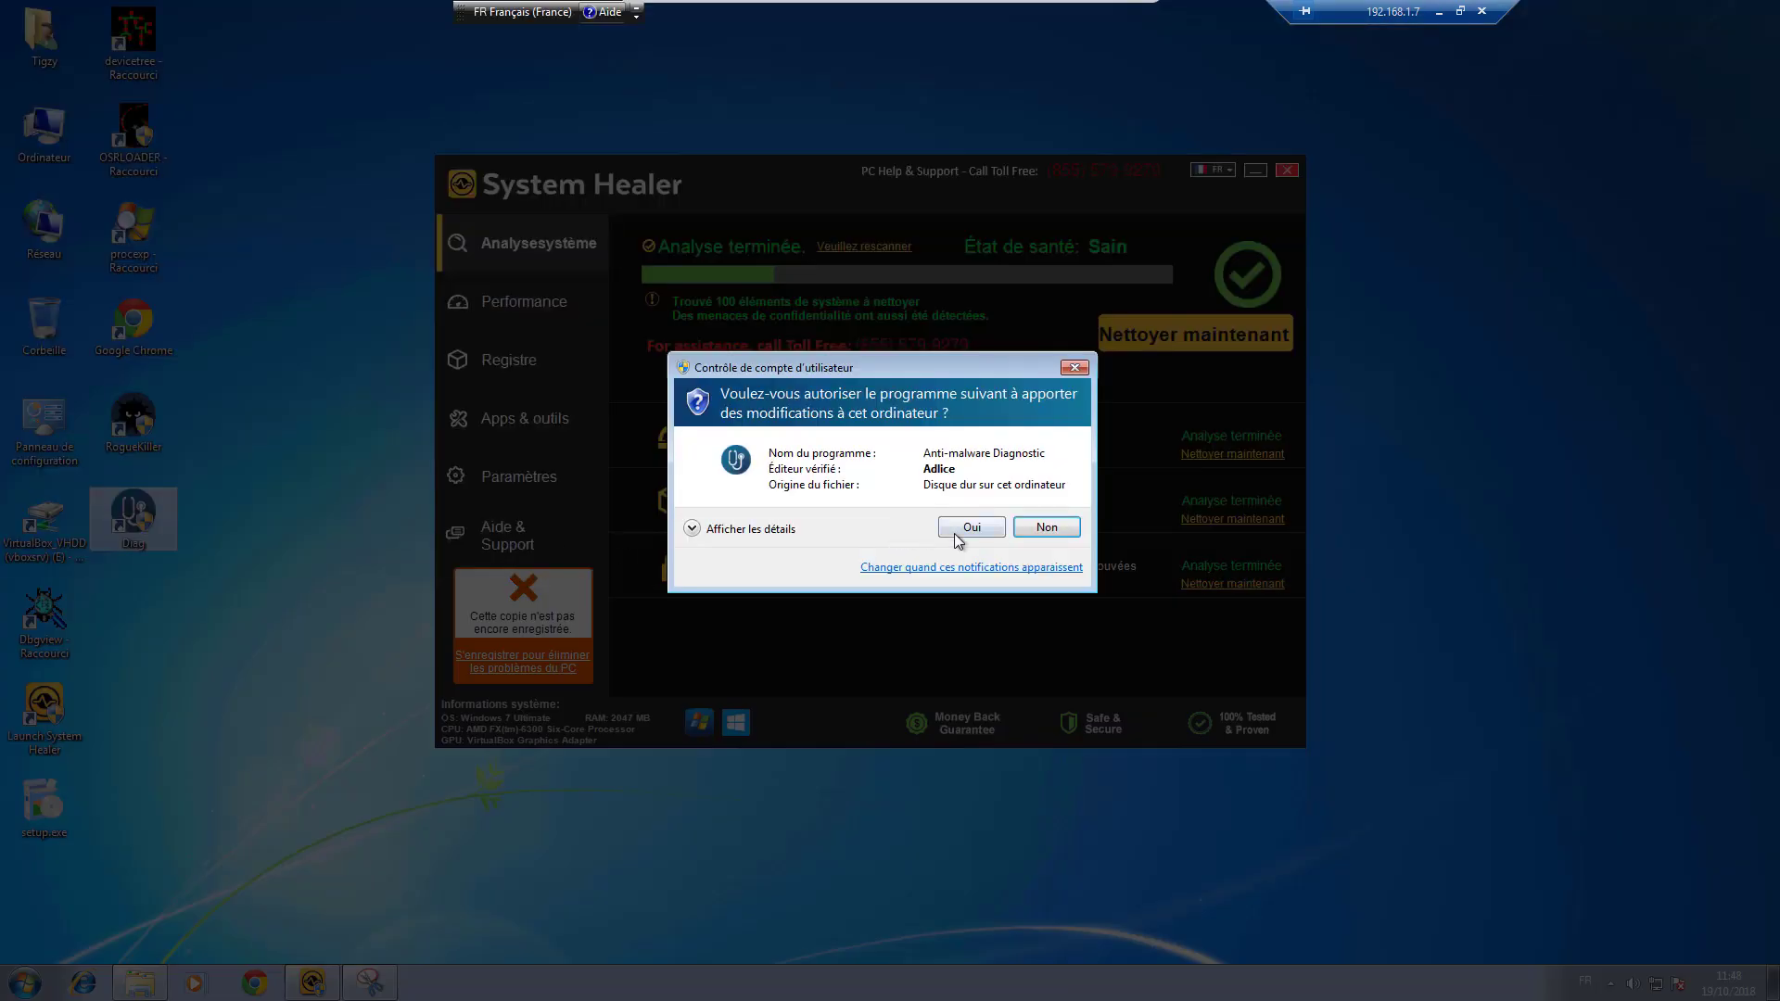
pyautogui.click(964, 528)
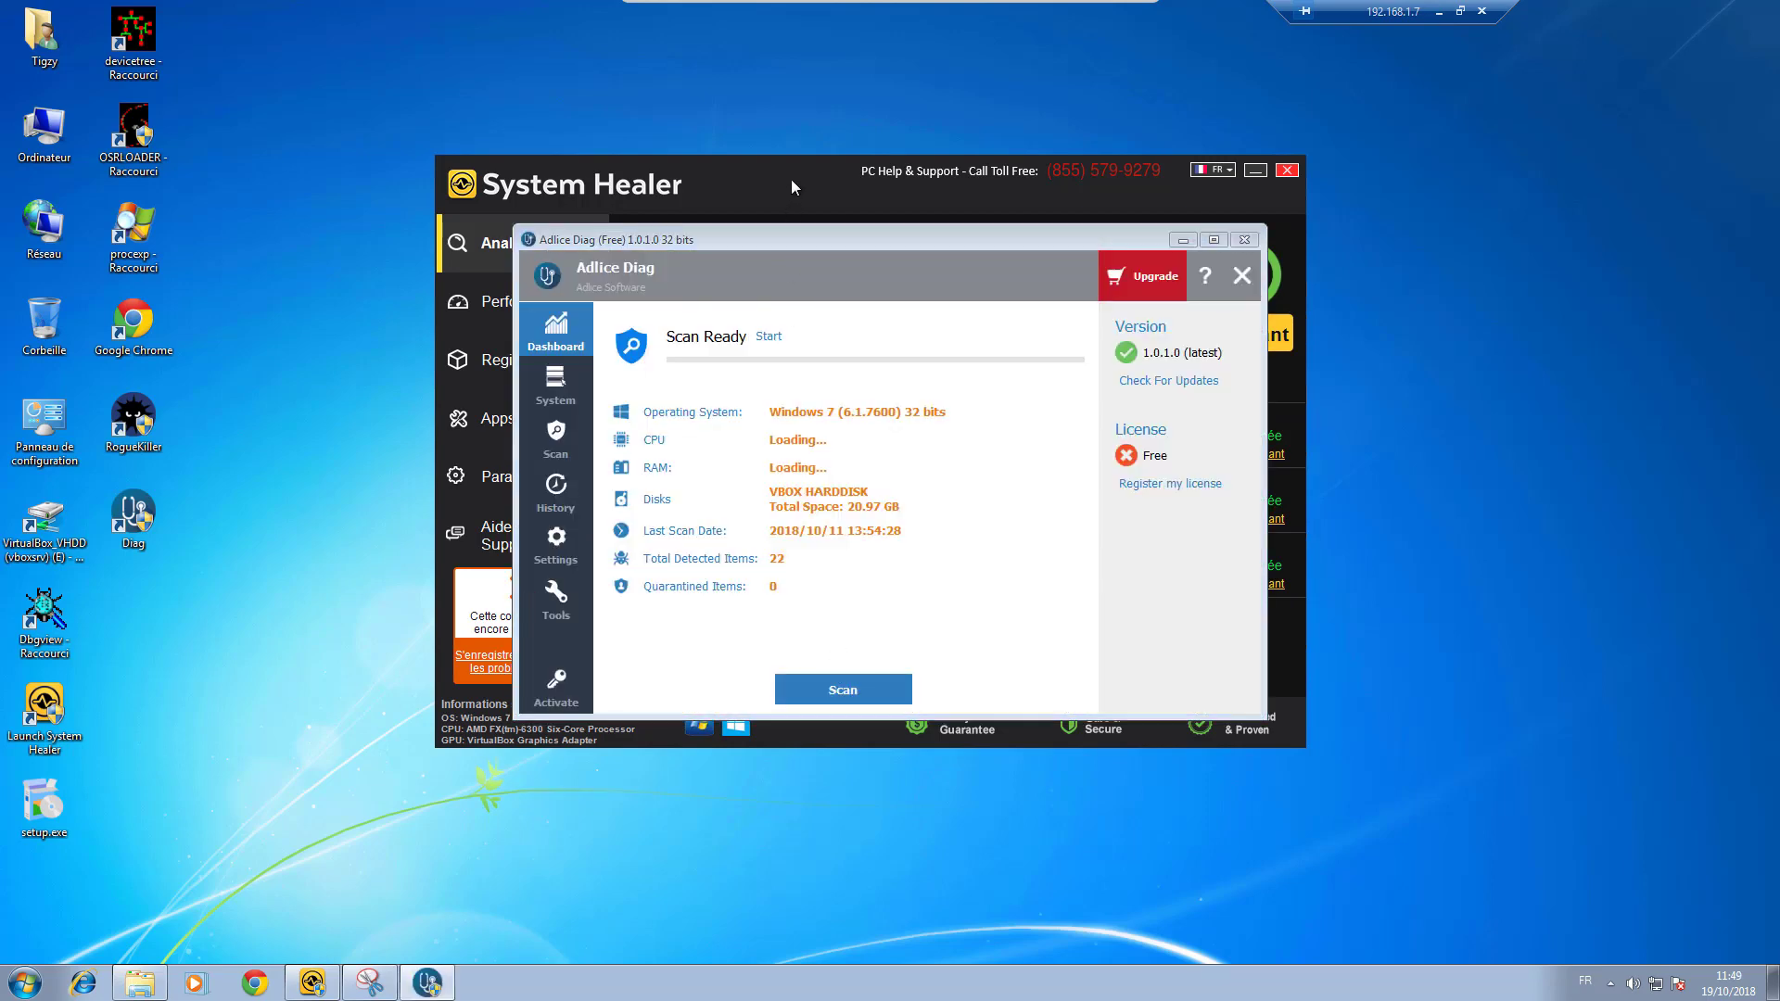
pyautogui.moveTo(791, 179)
pyautogui.mouseDown()
pyautogui.moveTo(1244, 126)
pyautogui.moveTo(1162, 74)
pyautogui.mouseUp()
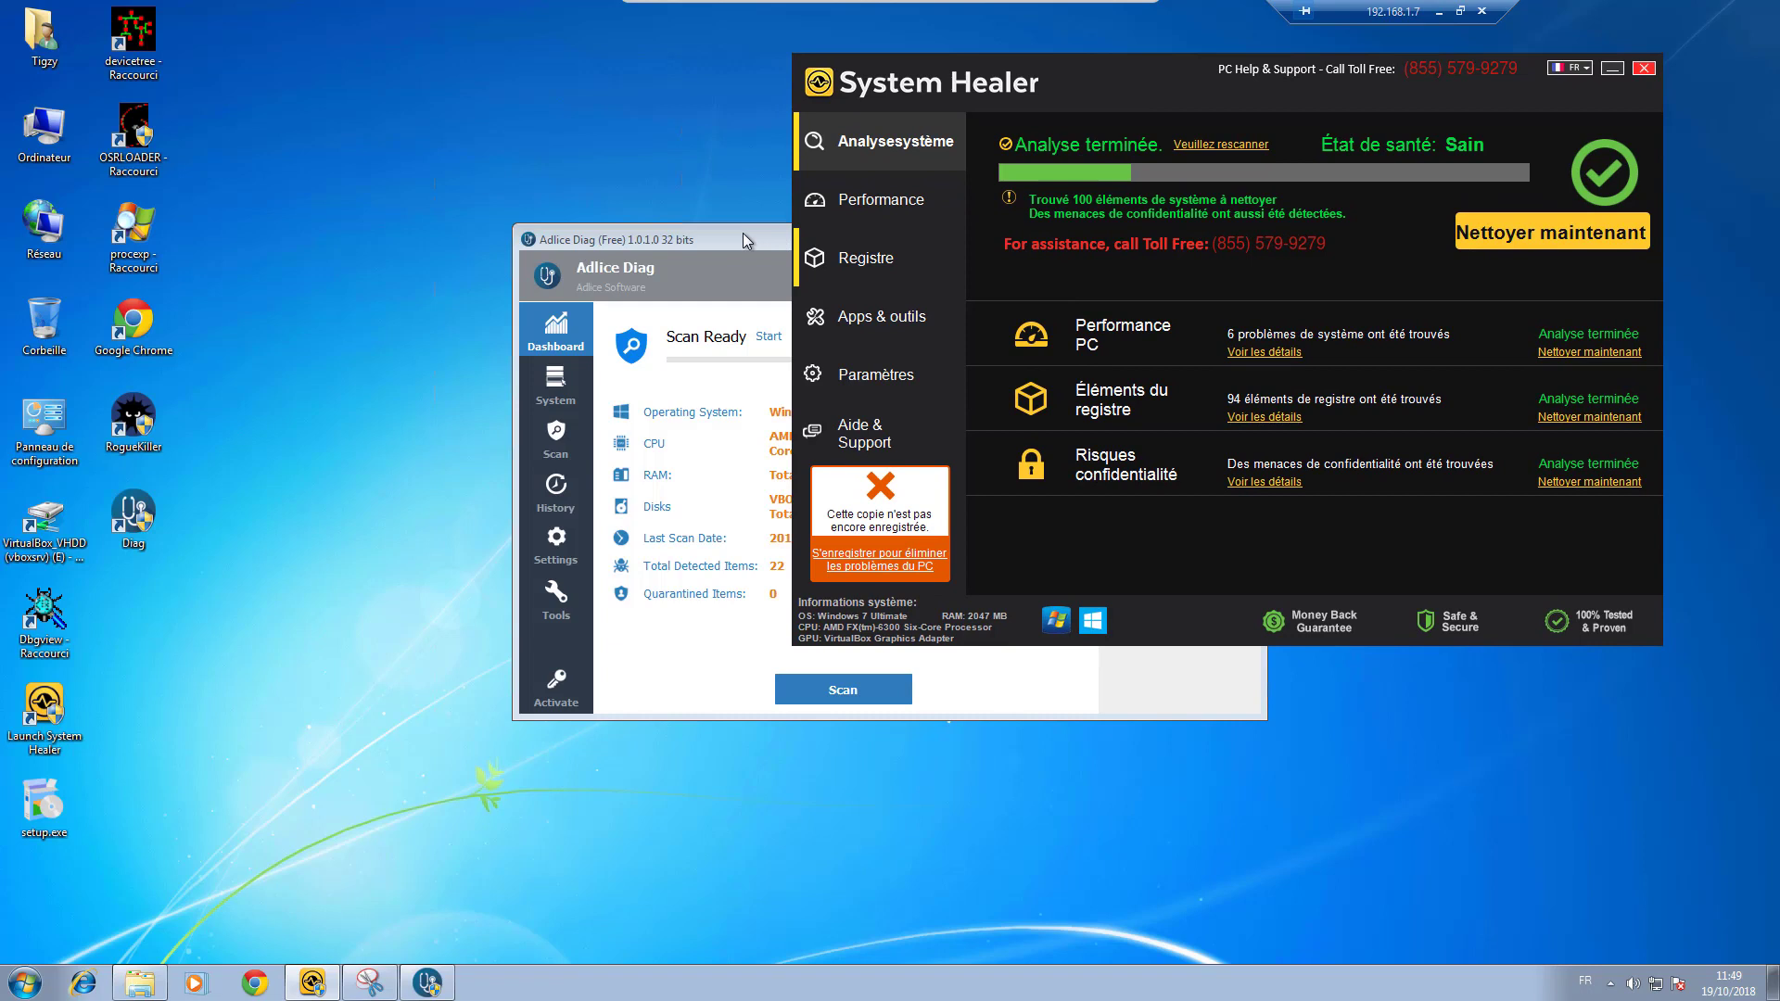
pyautogui.moveTo(690, 246); pyautogui.dragTo(455, 307)
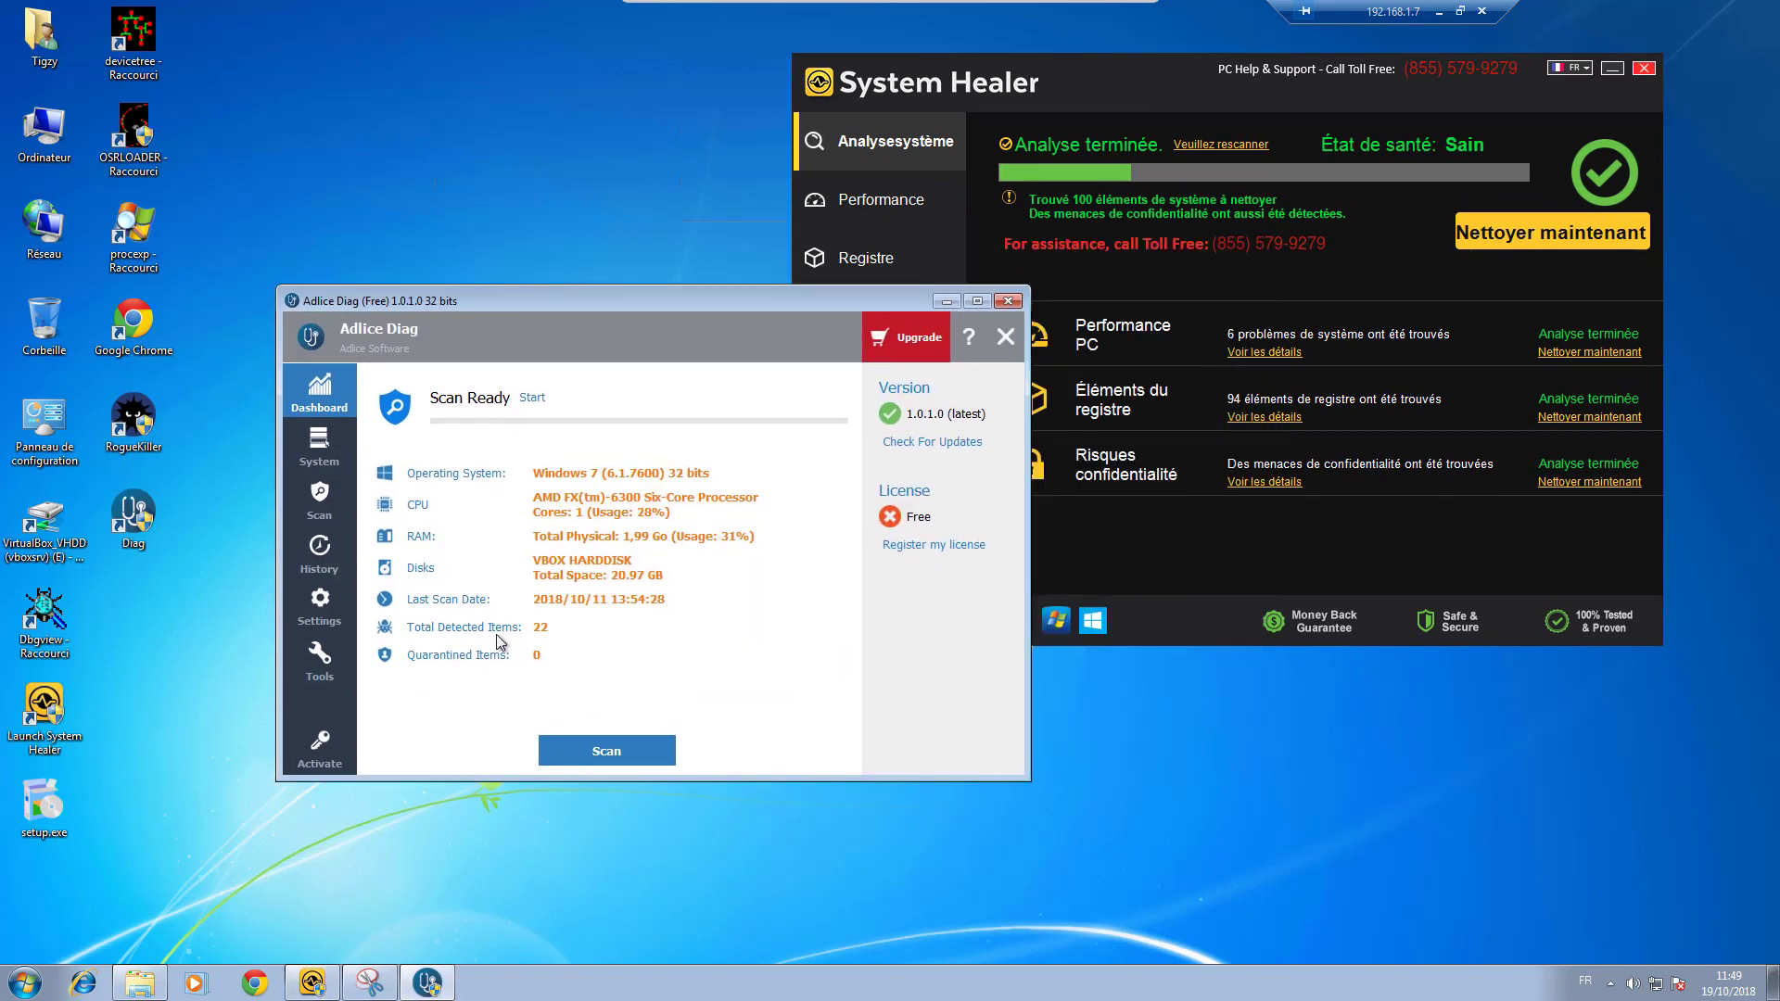
# Step: Inspect the Processes and Scheduled Tasks scan rules, then restore the Default Settings rule selection
pyautogui.click(639, 747)
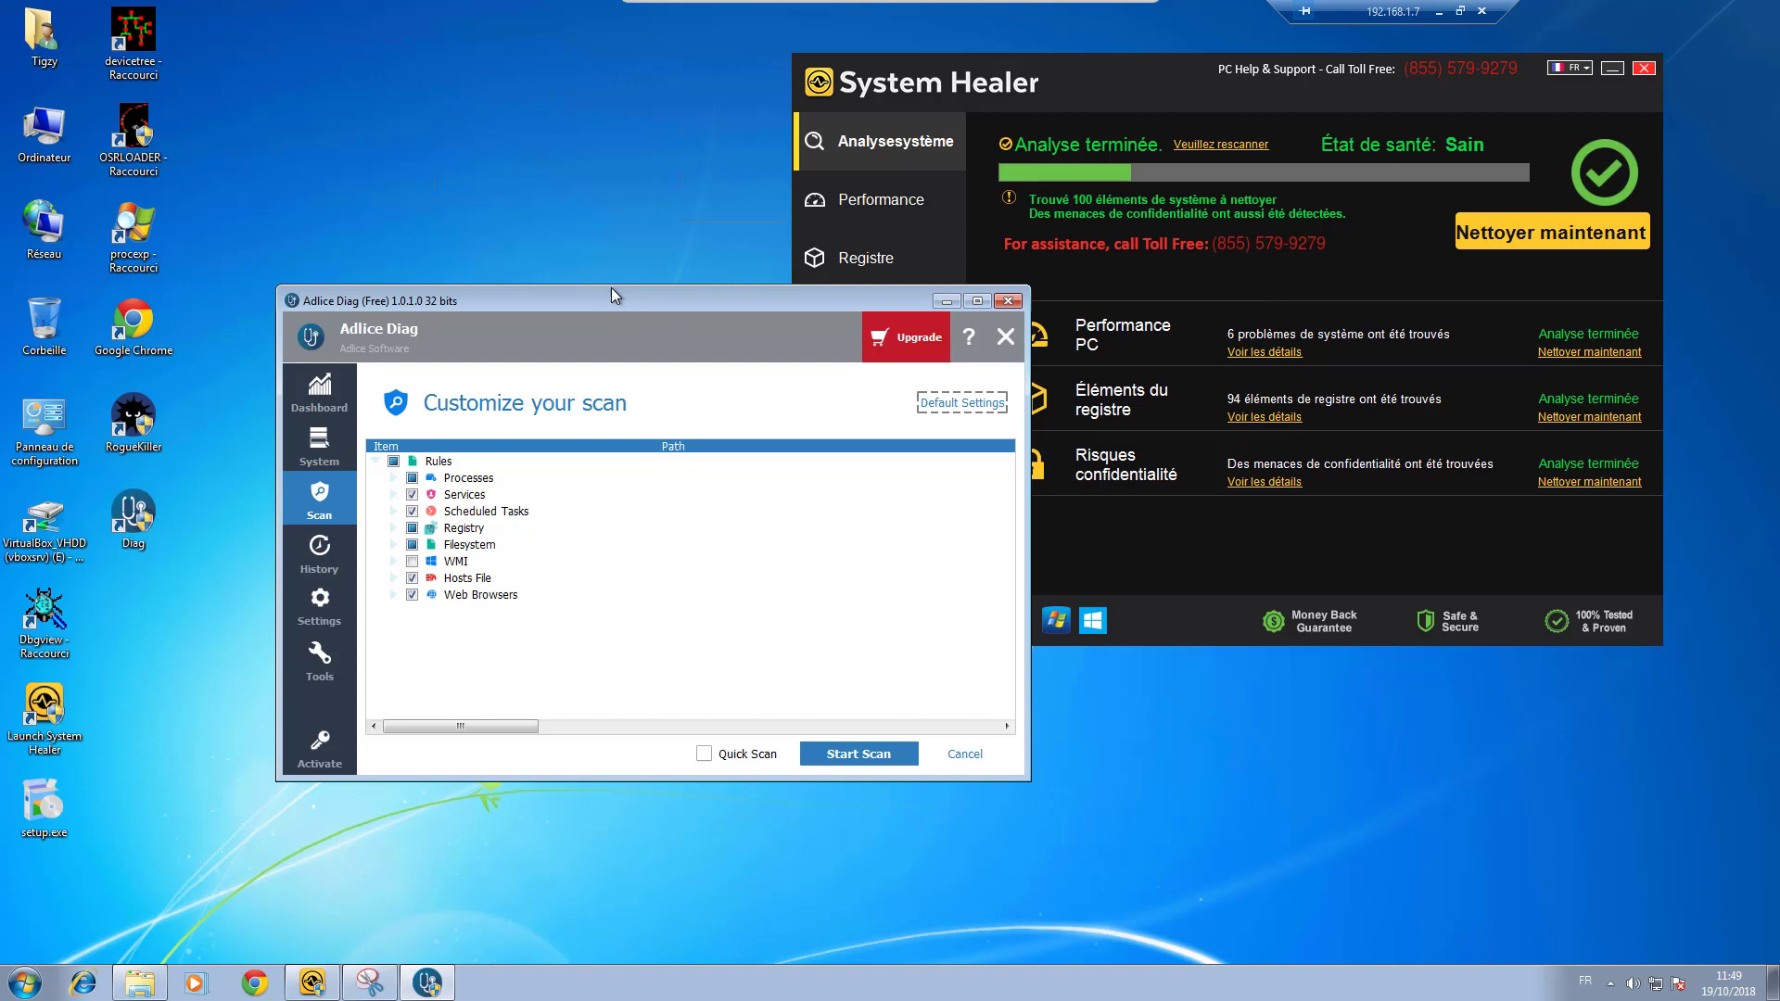
pyautogui.click(394, 478)
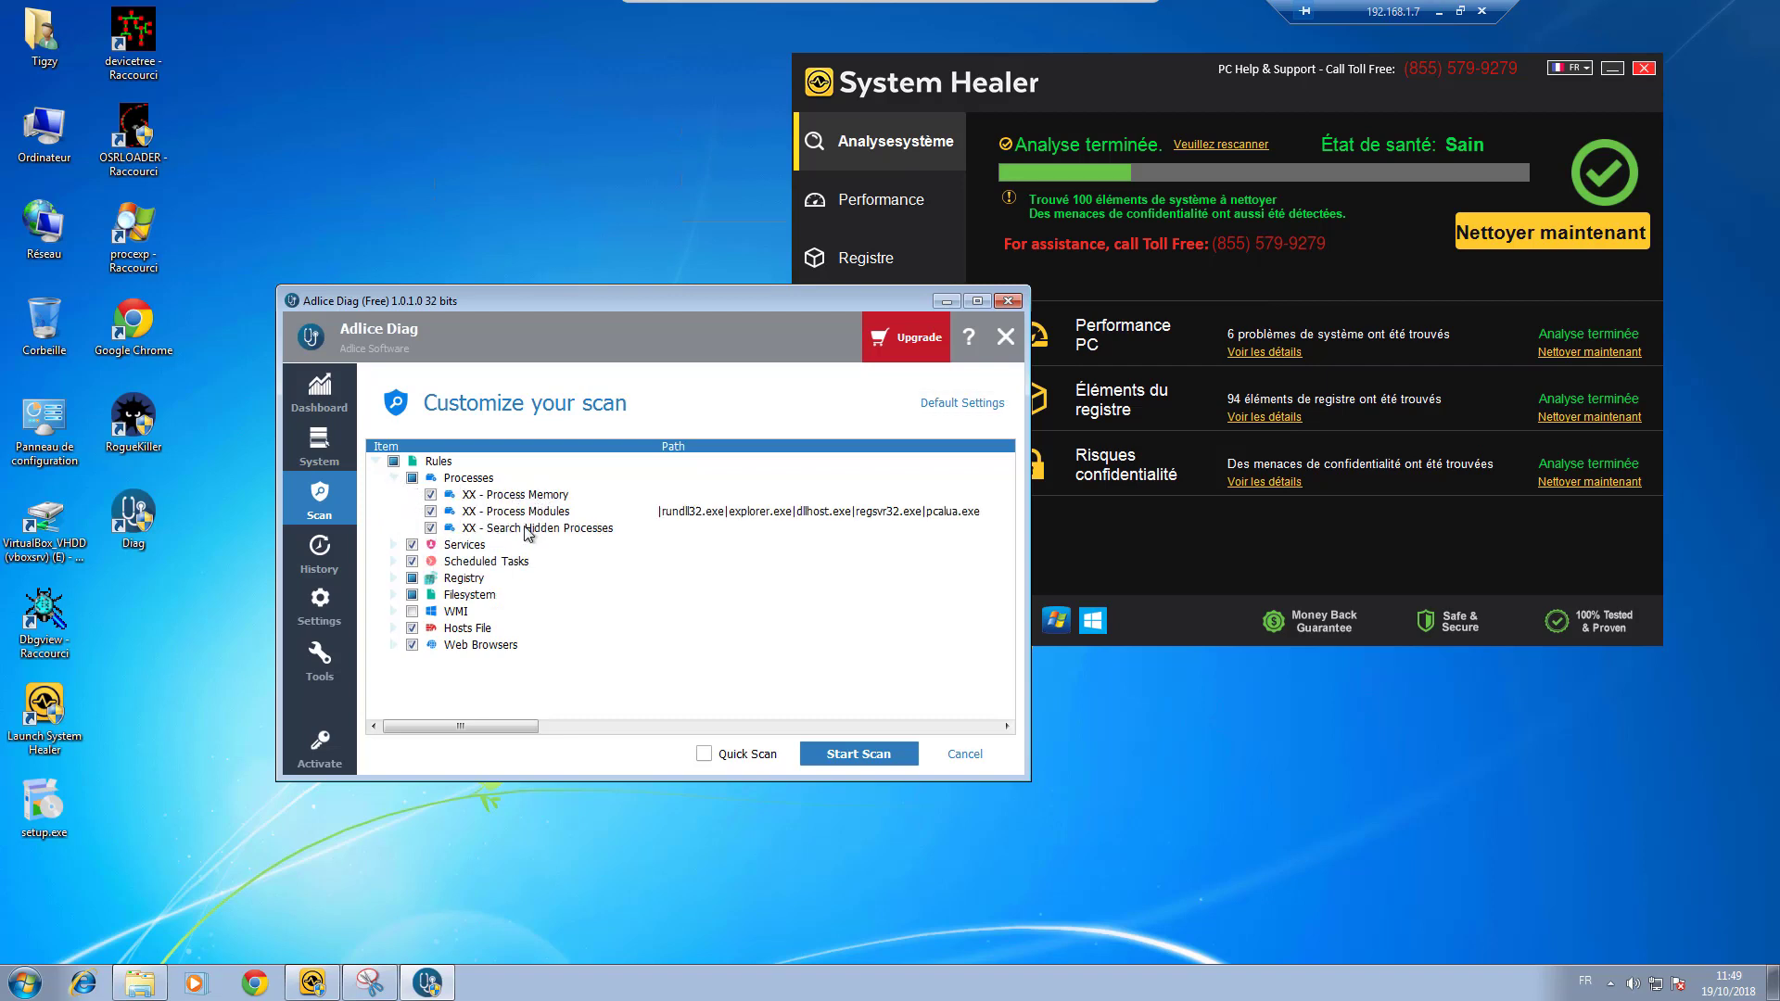
pyautogui.click(395, 478)
pyautogui.click(394, 511)
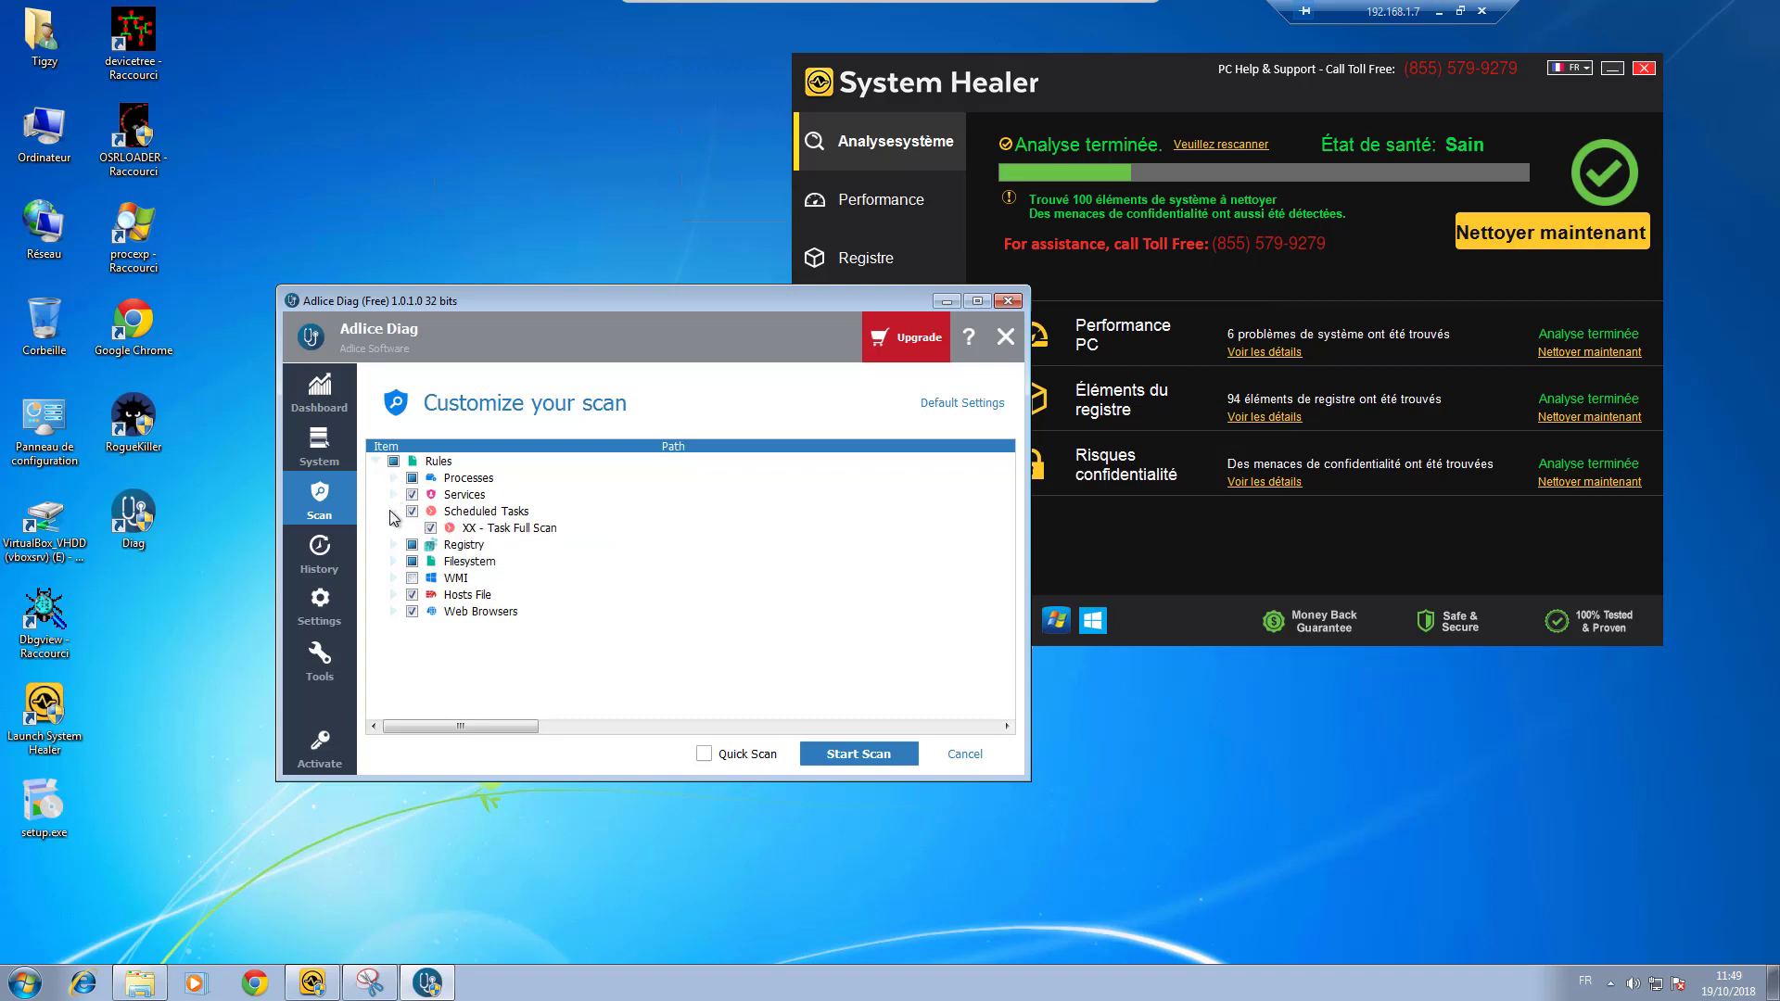
pyautogui.click(394, 460)
pyautogui.click(412, 511)
pyautogui.click(981, 405)
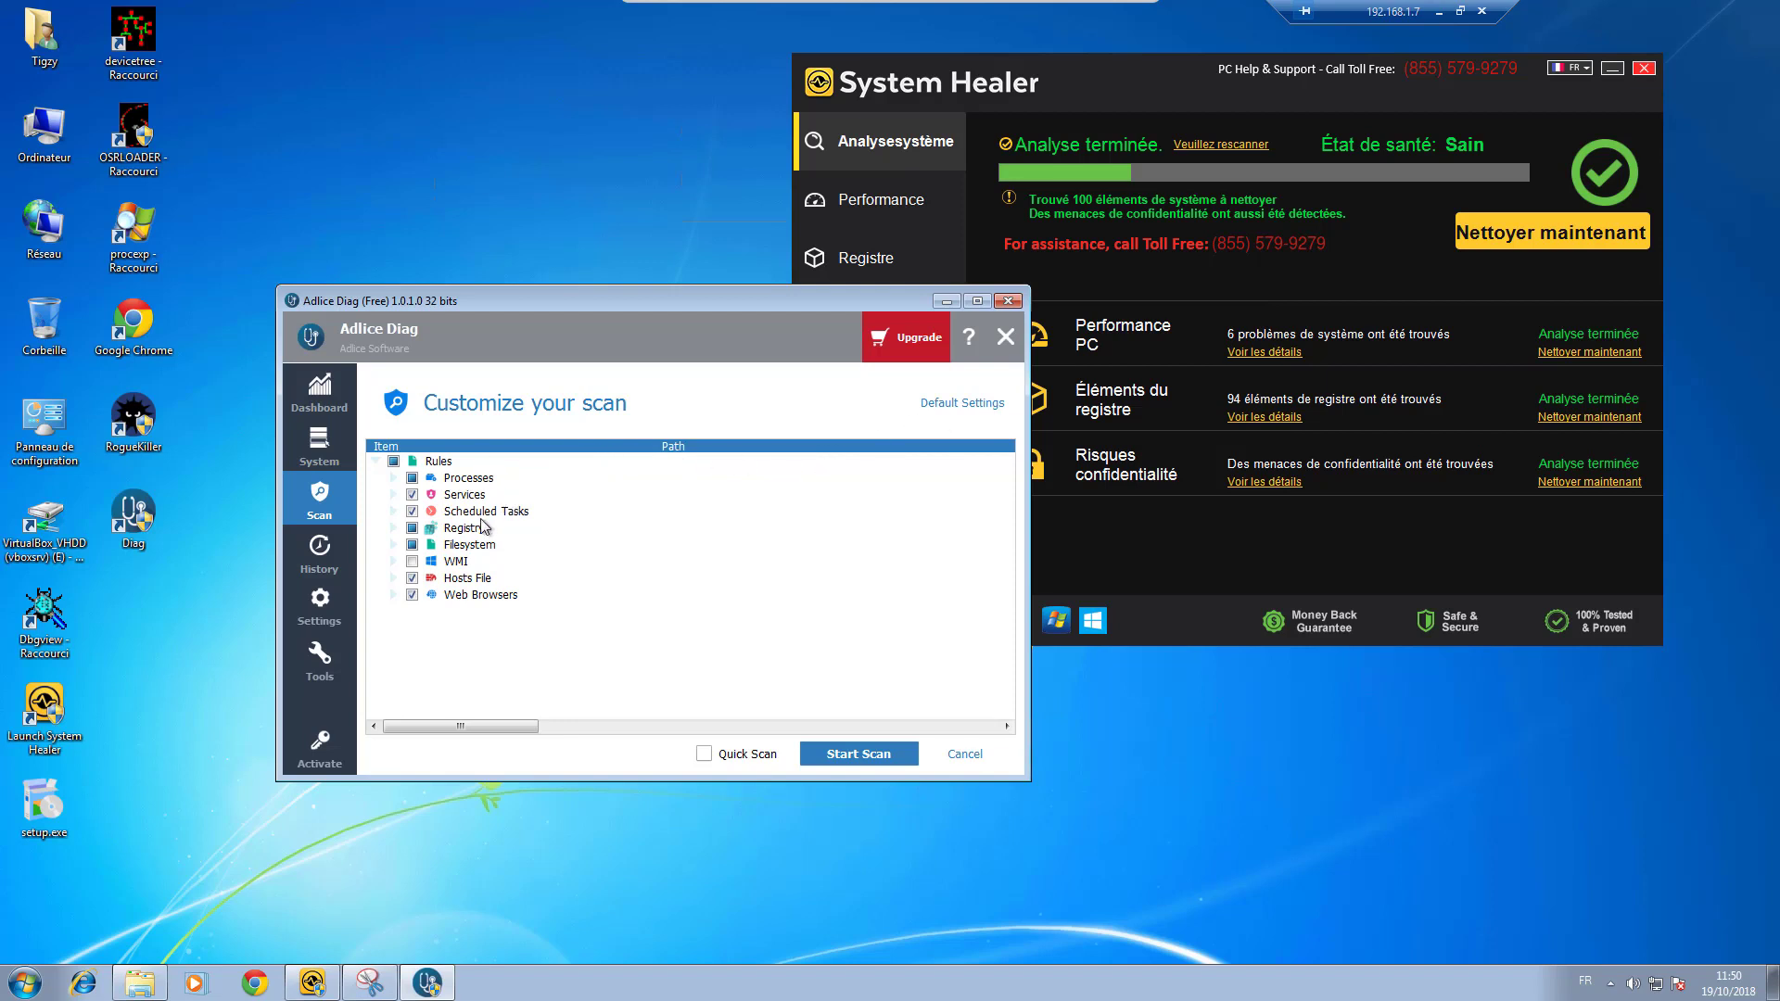
# Step: Run the standard scan to 1830 items and 10 detections, widening the Path and Threat Name columns
pyautogui.click(879, 756)
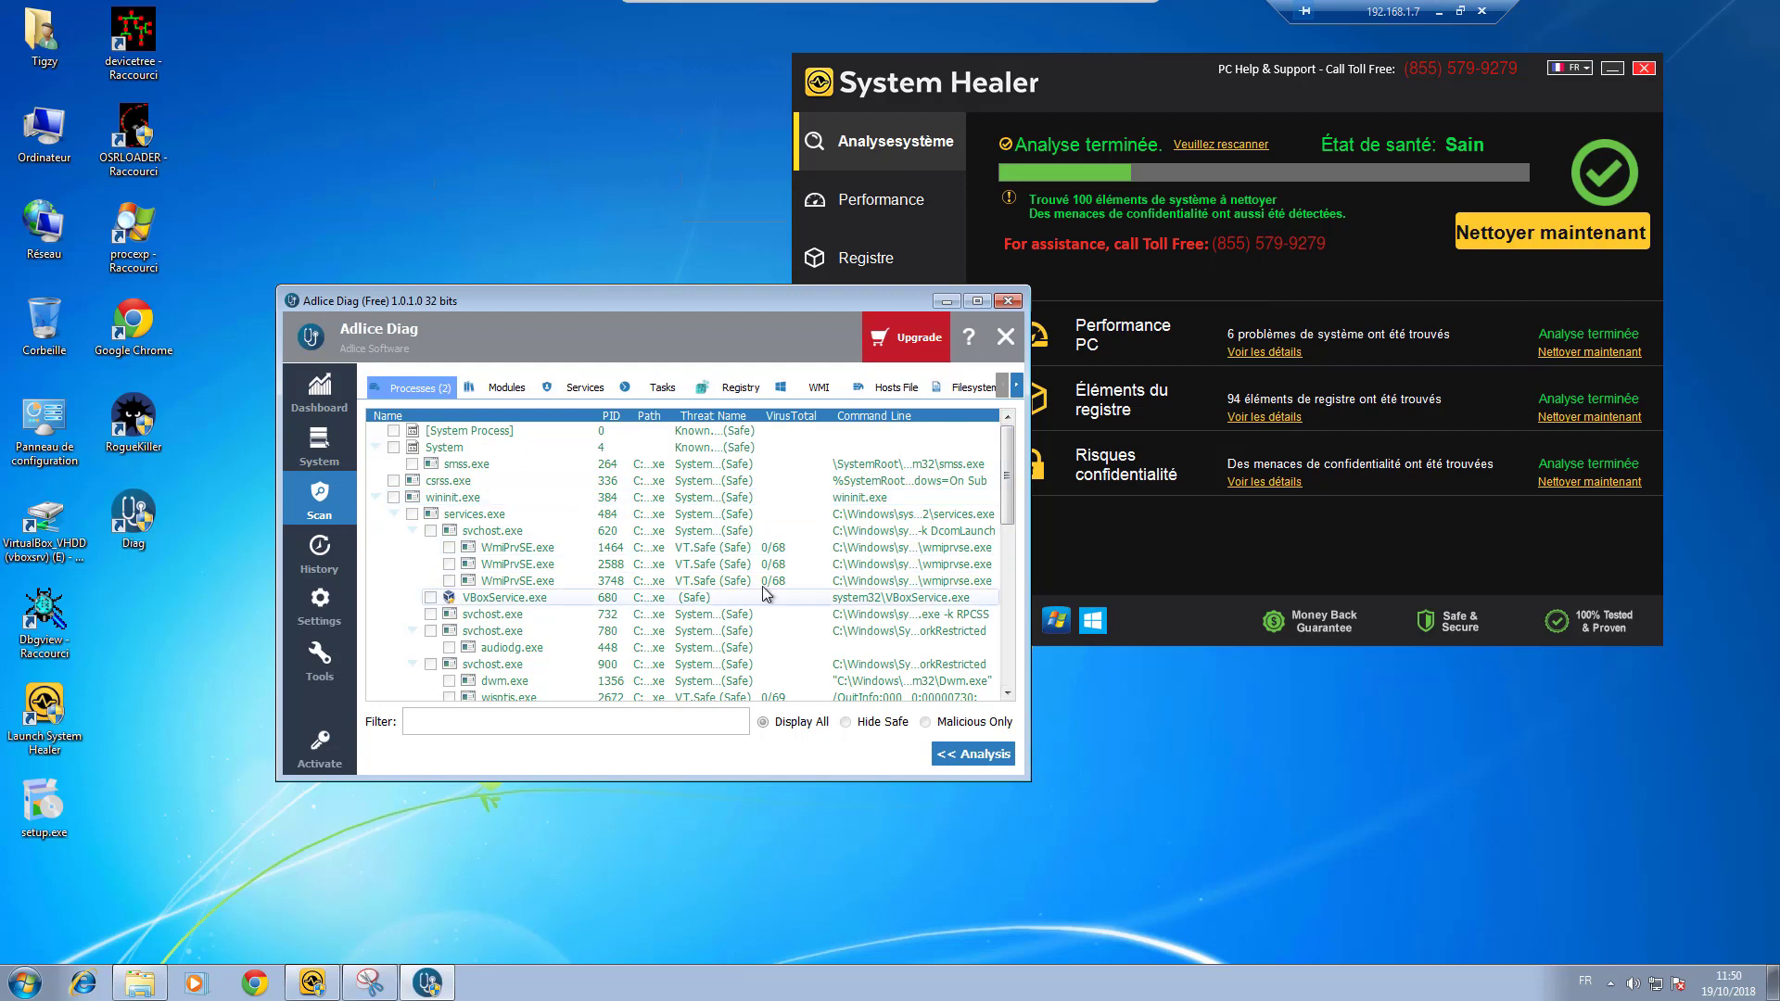
pyautogui.moveTo(677, 415); pyautogui.dragTo(771, 427)
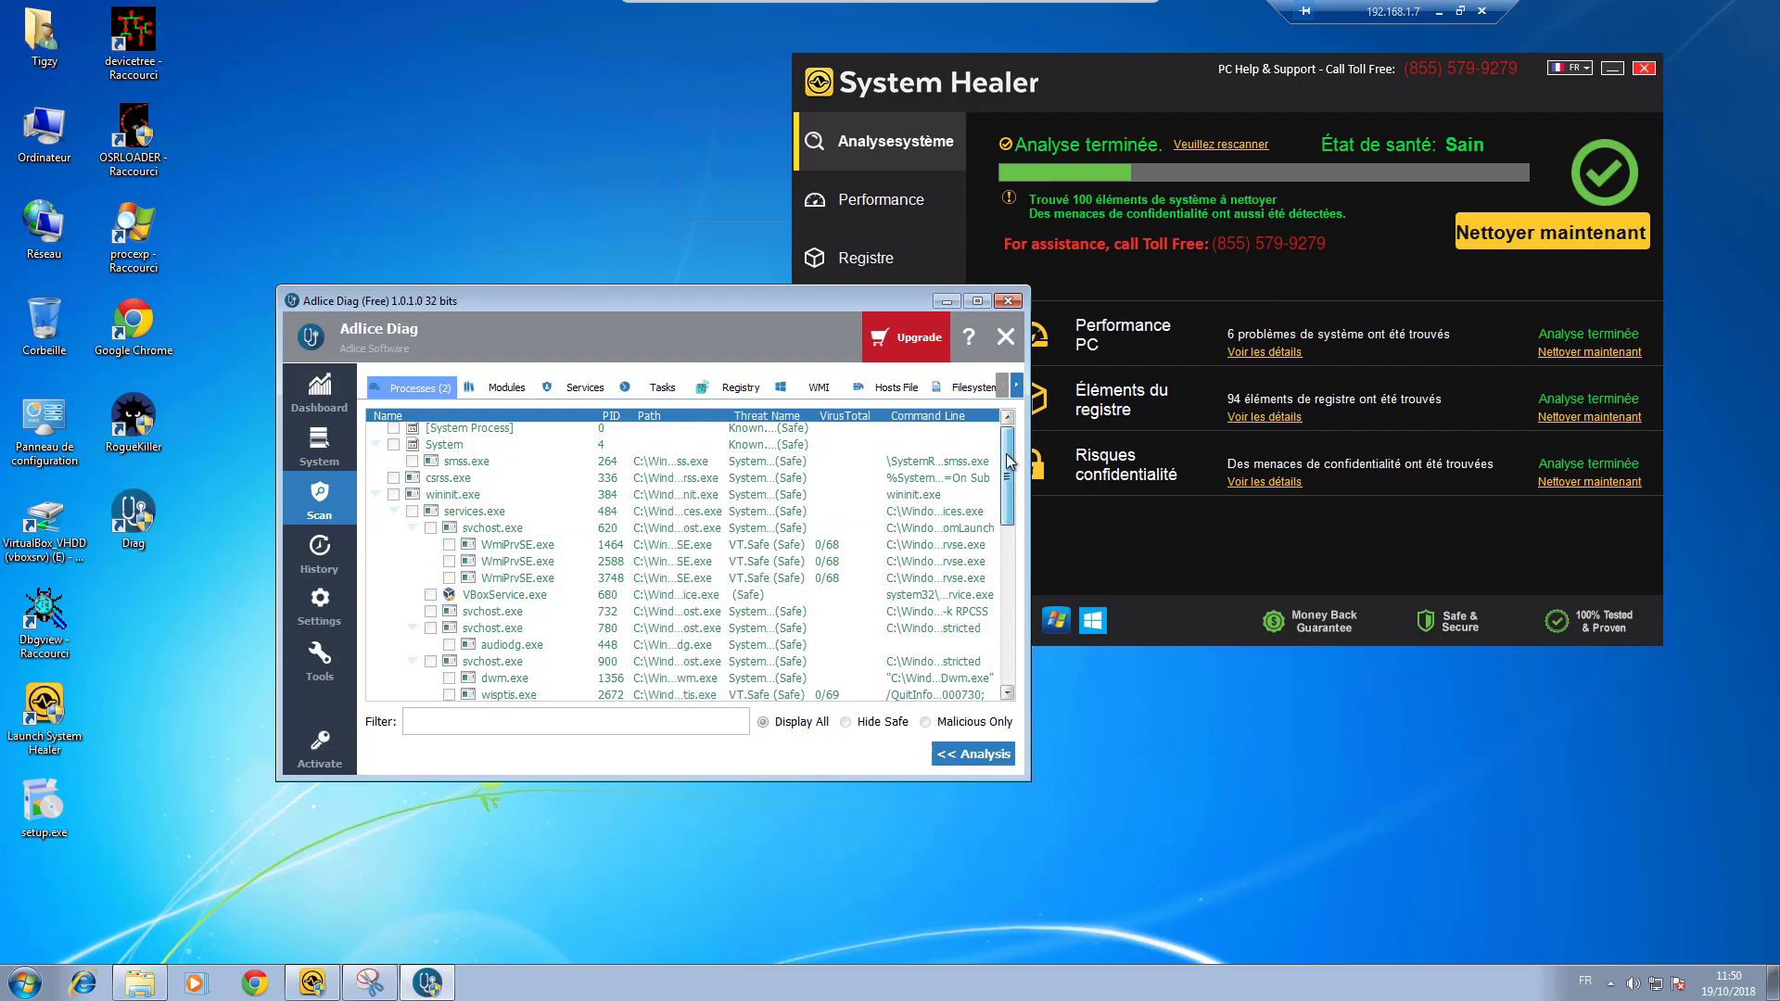
pyautogui.scroll(-1, 1009, 466)
pyautogui.scroll(1, 1009, 466)
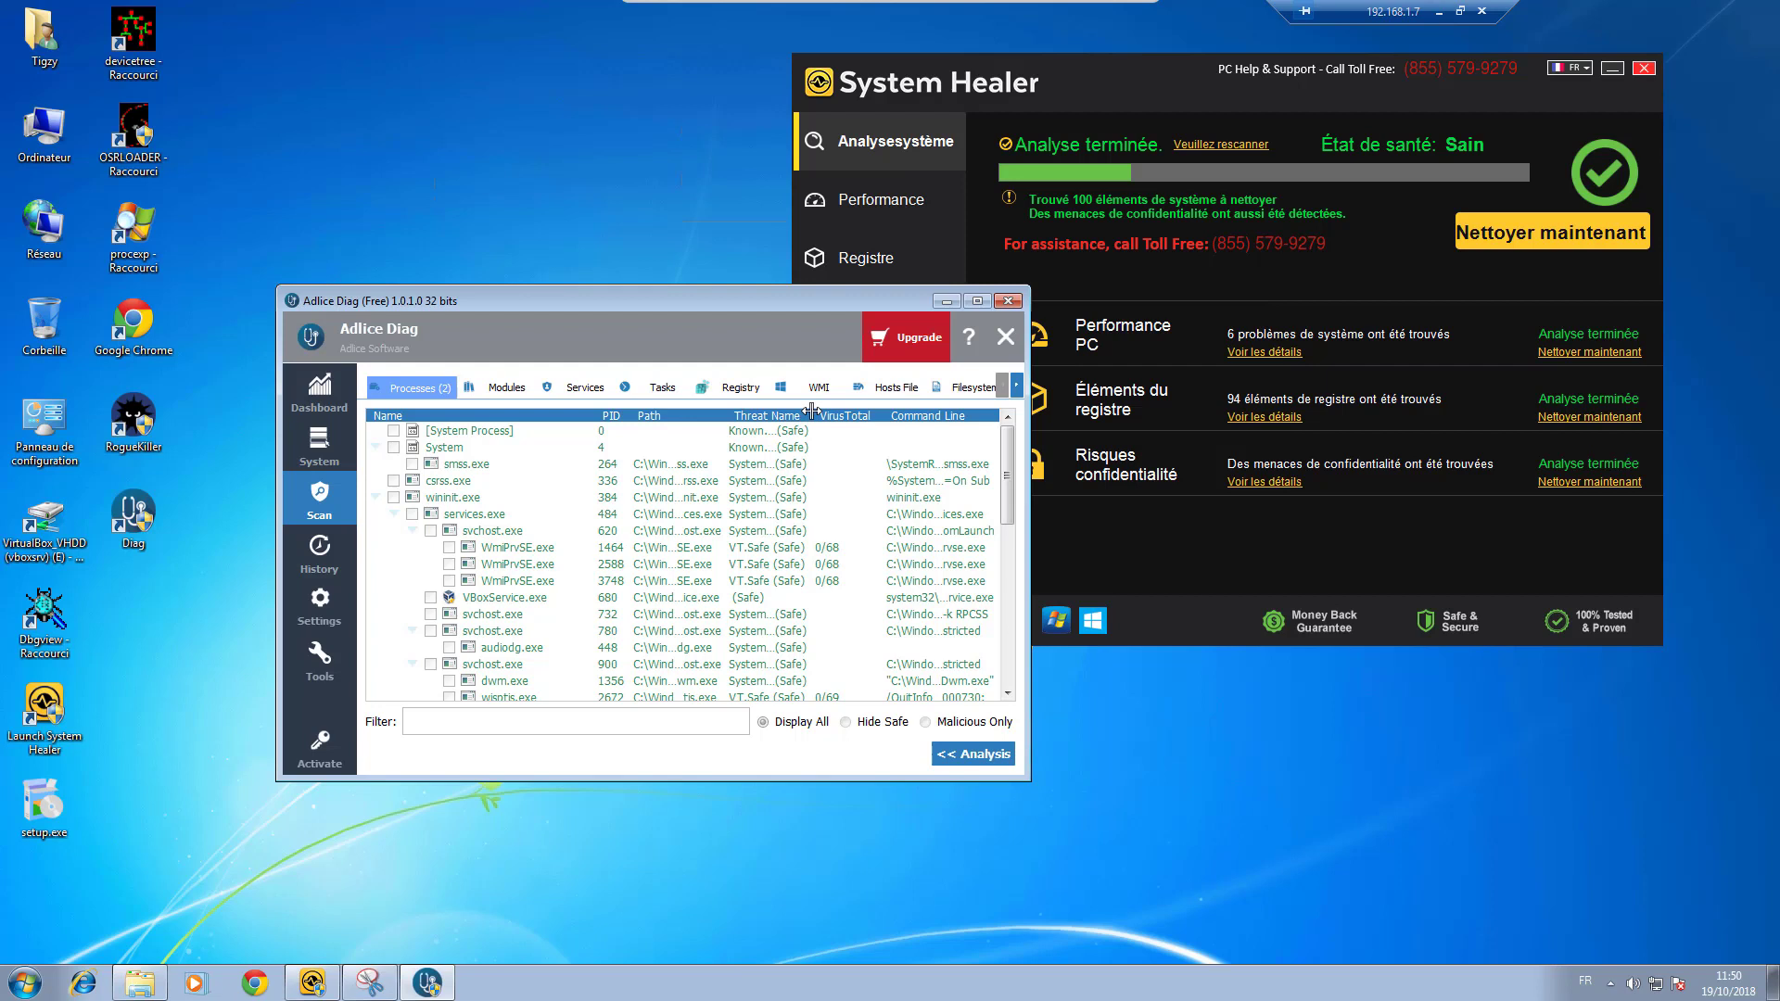
pyautogui.moveTo(811, 410); pyautogui.dragTo(849, 412)
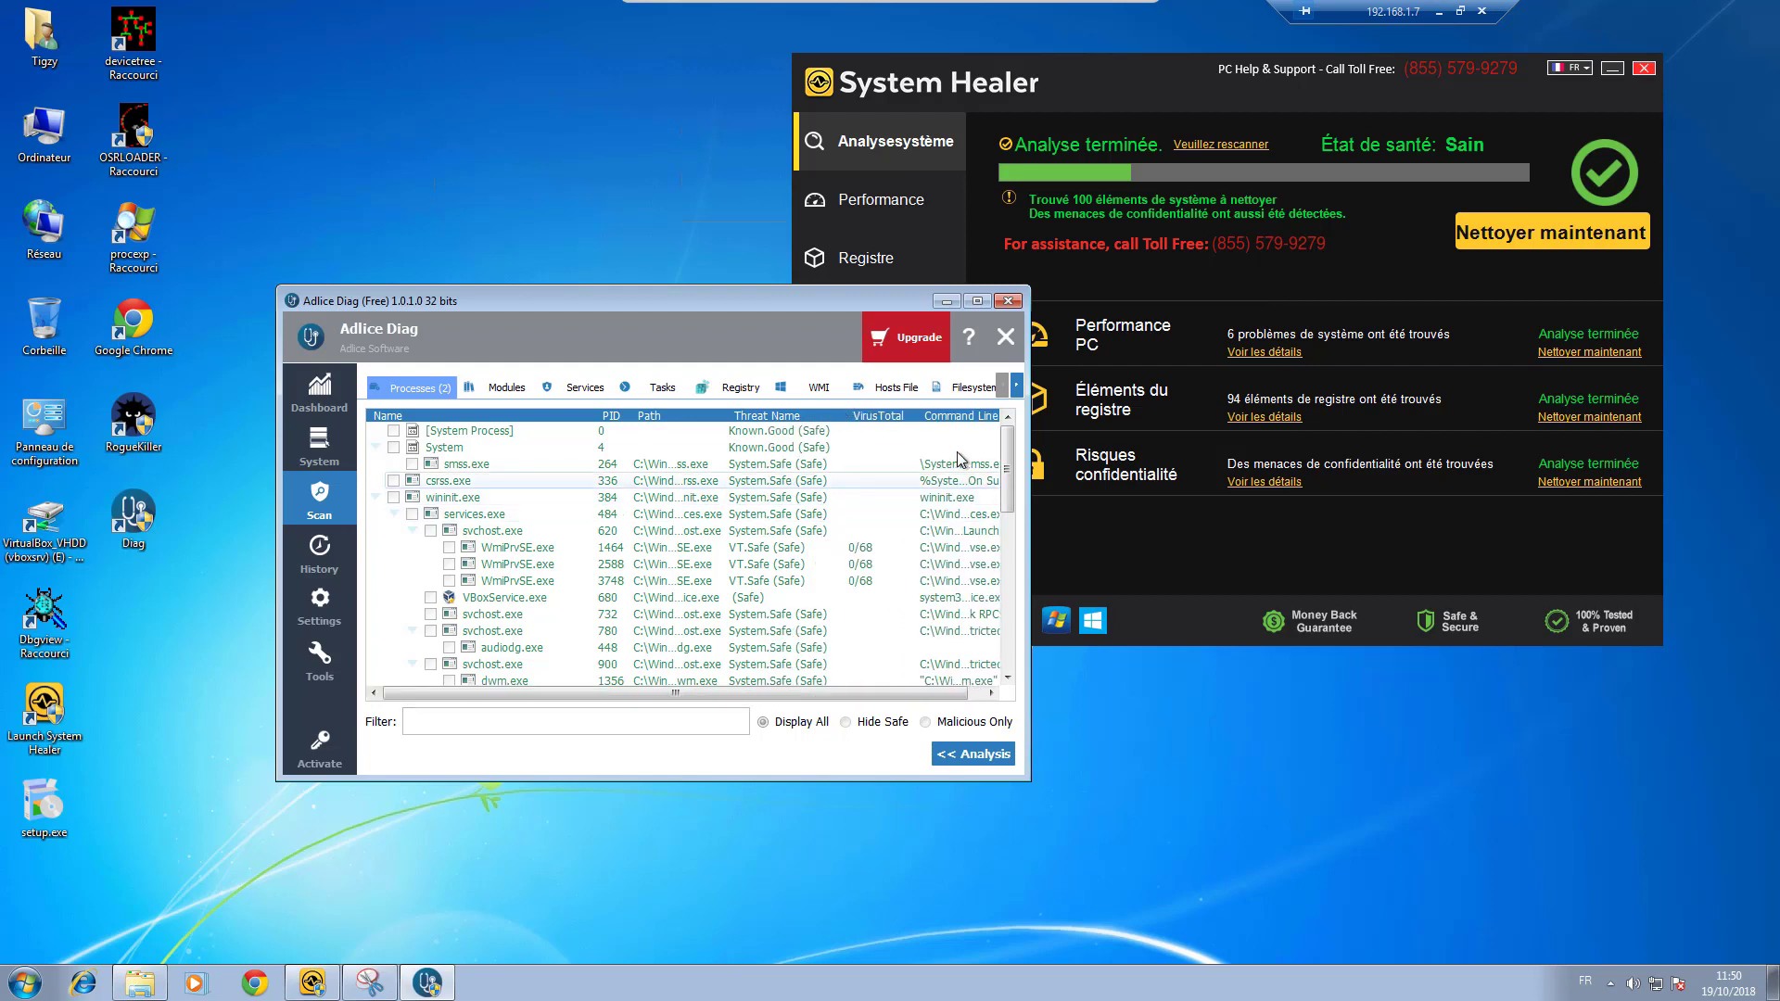
pyautogui.scroll(-1, 1010, 468)
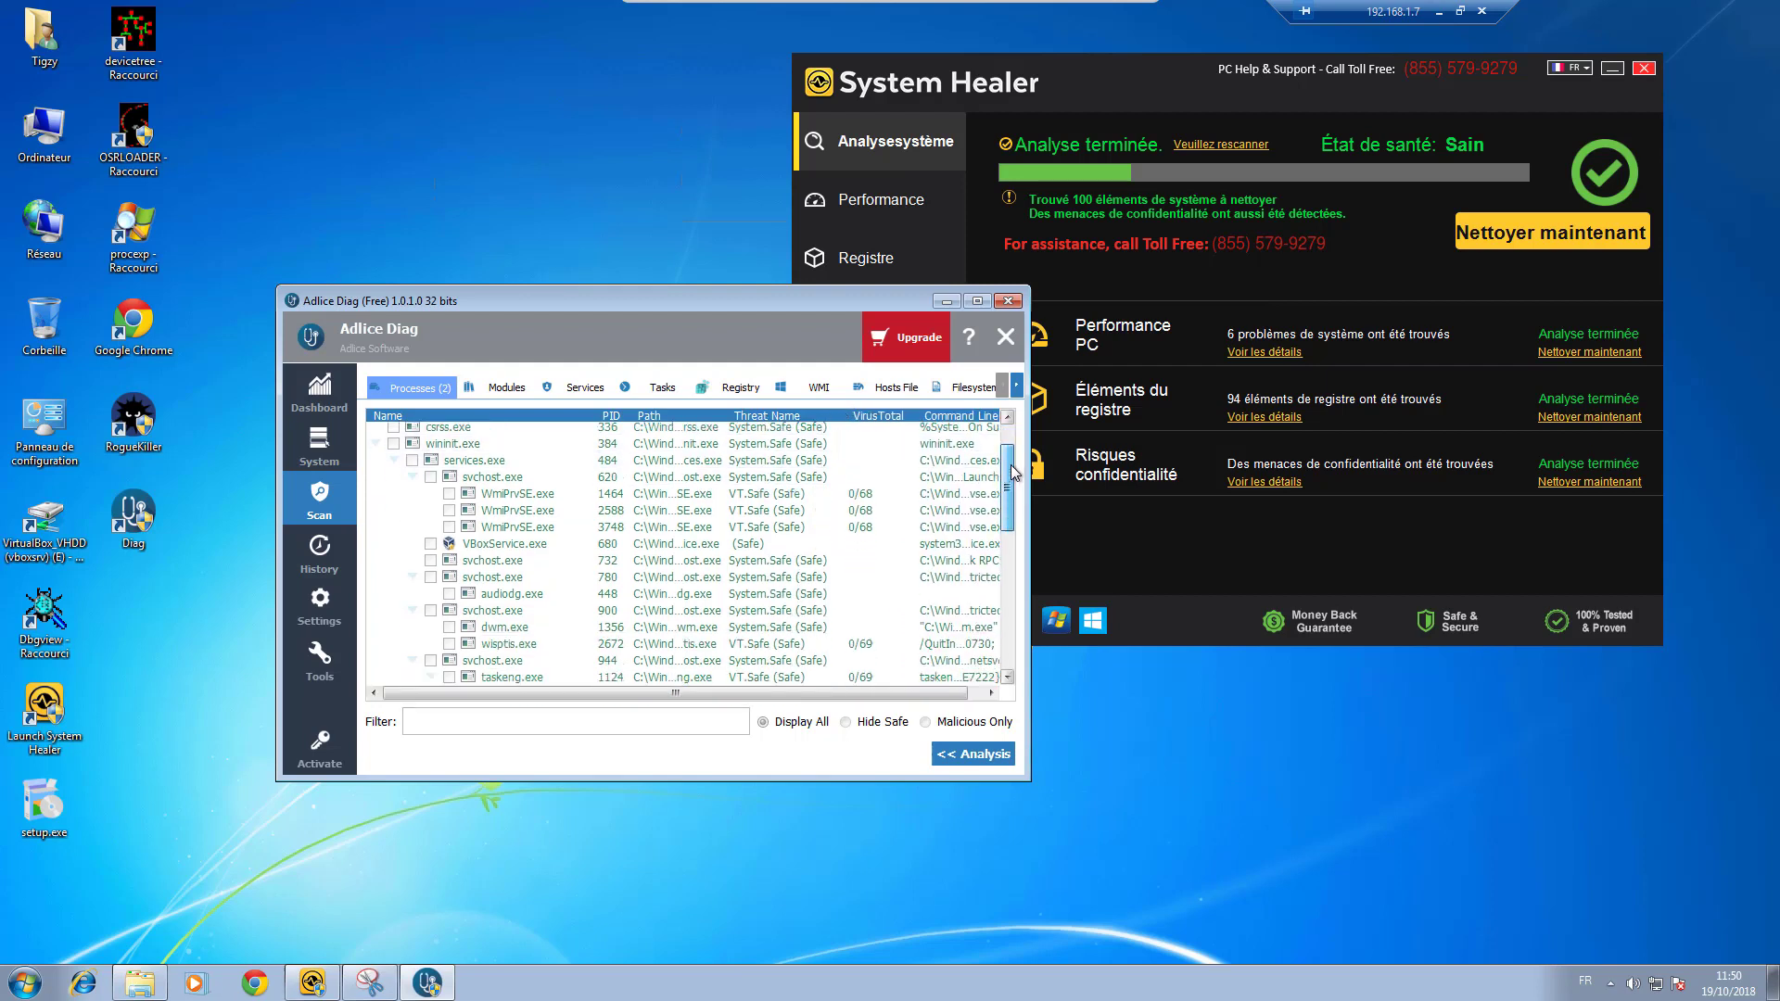
pyautogui.moveTo(1014, 475); pyautogui.dragTo(1010, 491)
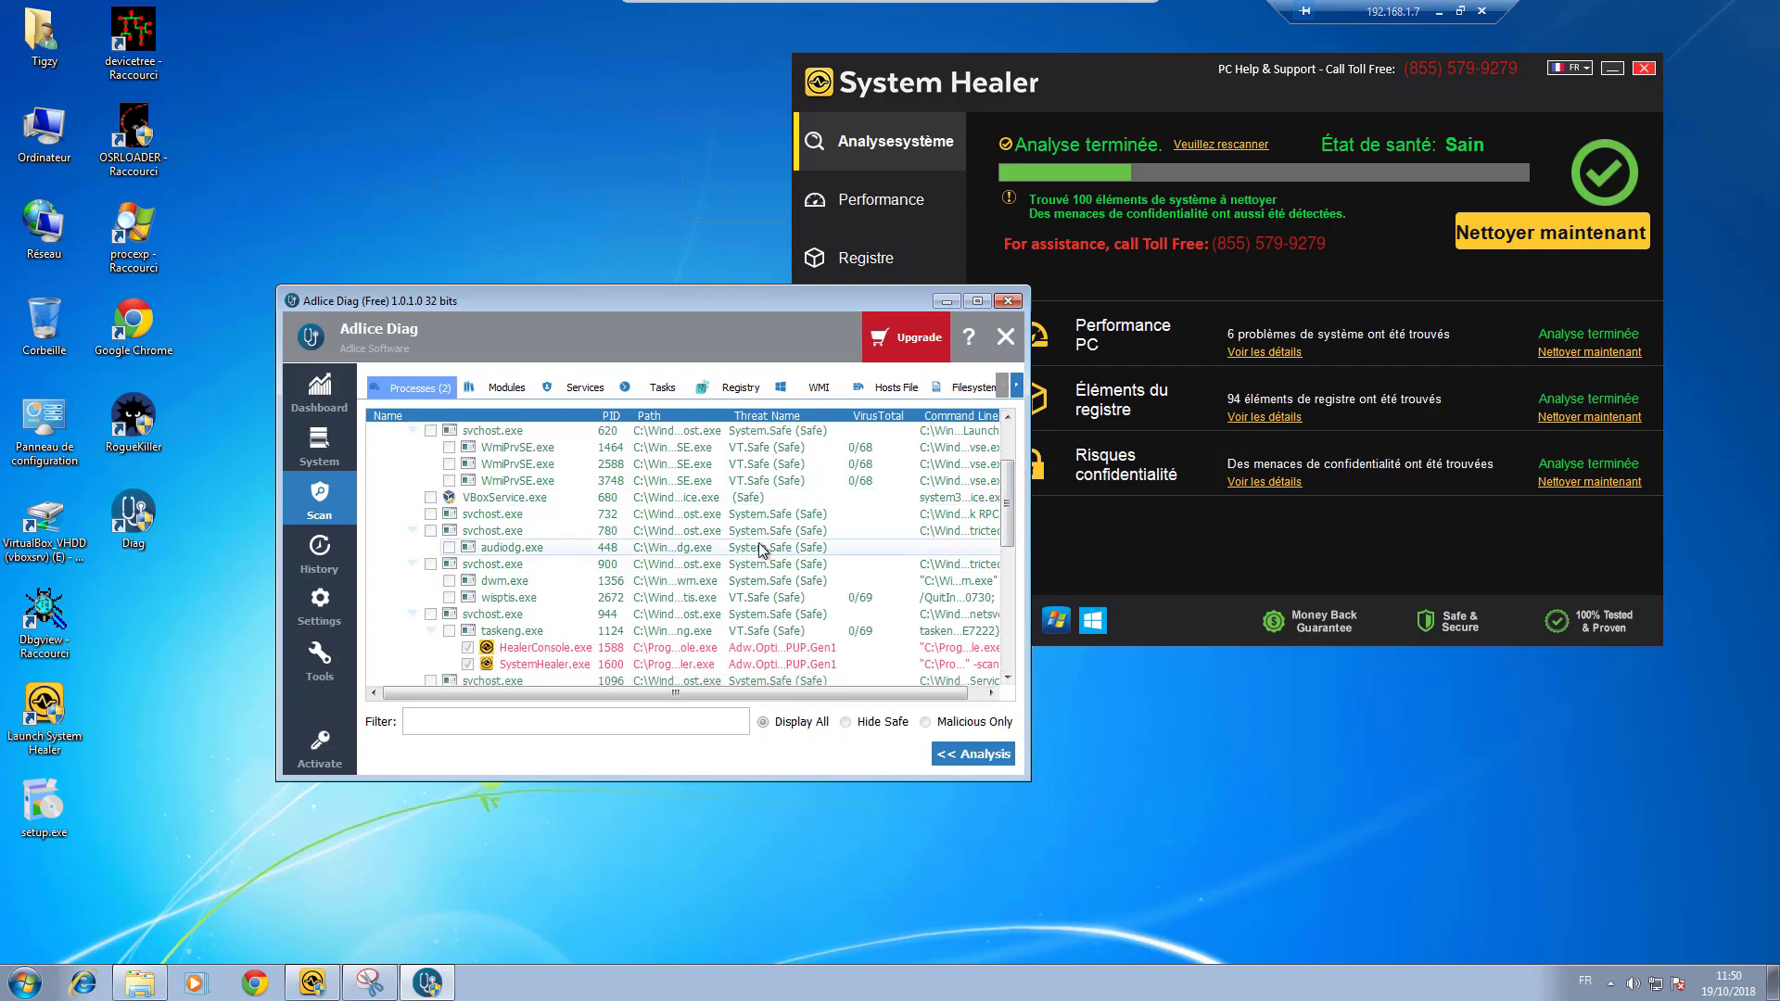
pyautogui.moveTo(1014, 538)
pyautogui.mouseDown()
pyautogui.moveTo(1024, 487)
pyautogui.moveTo(1008, 556)
pyautogui.mouseUp()
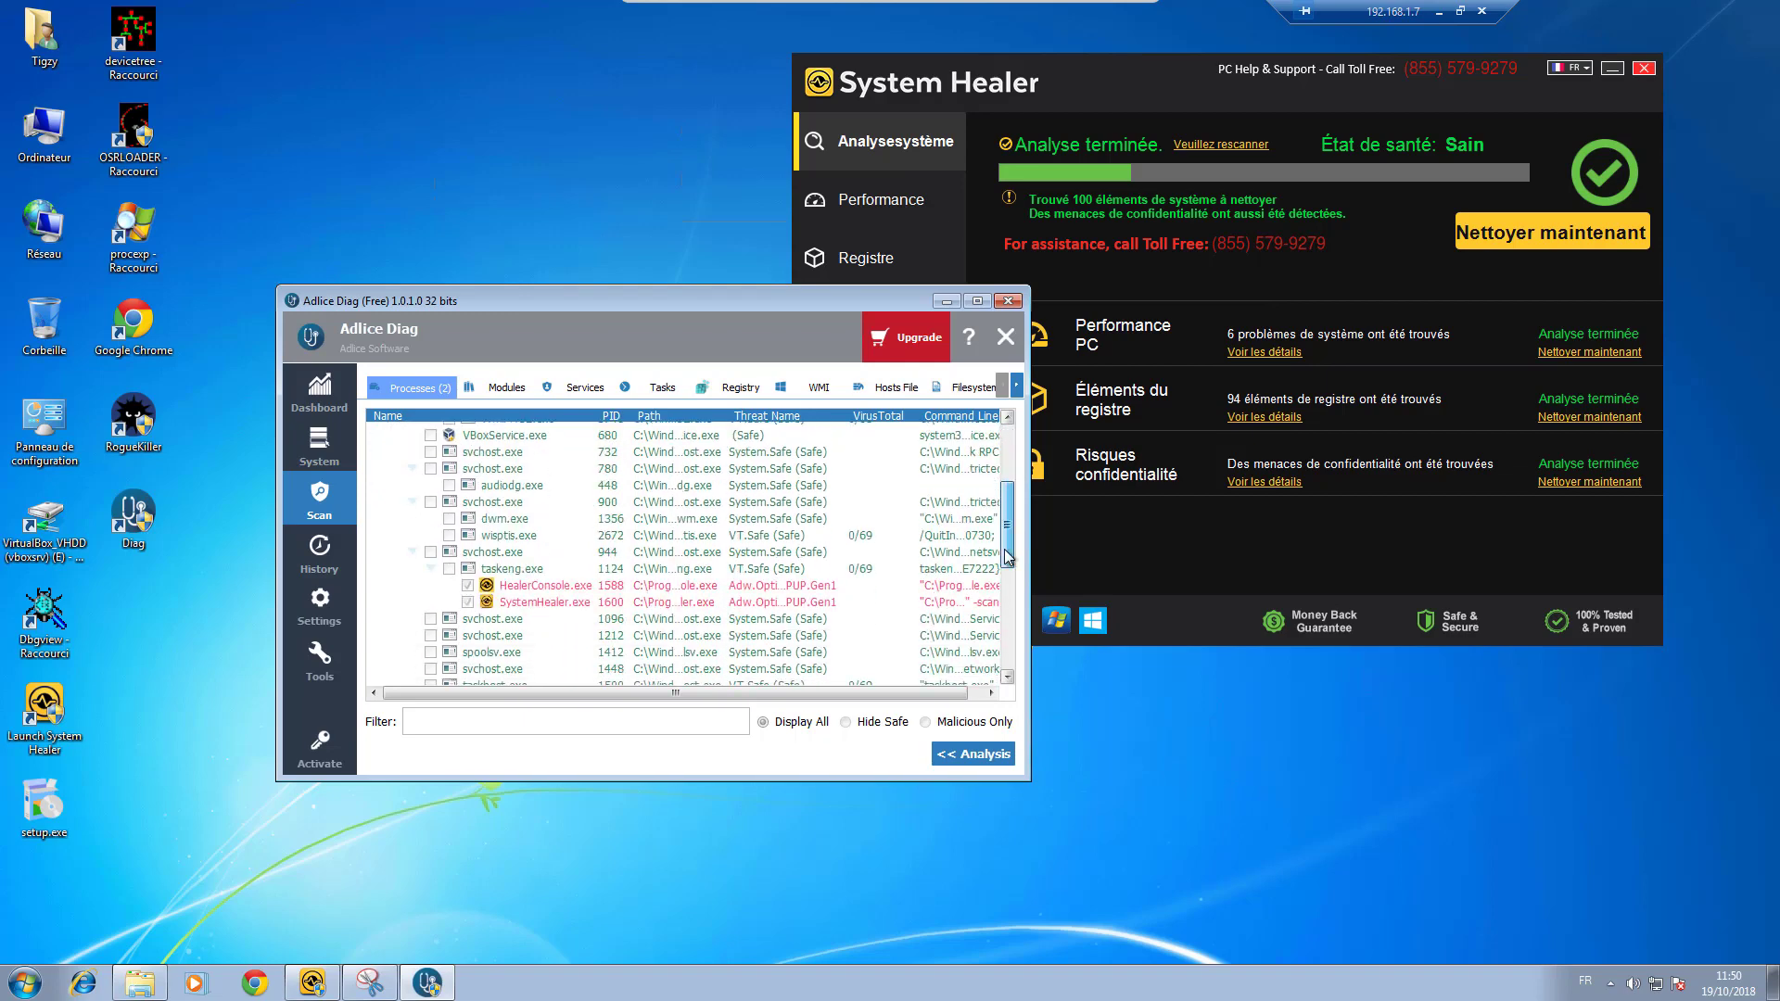
pyautogui.scroll(-3, 483, 443)
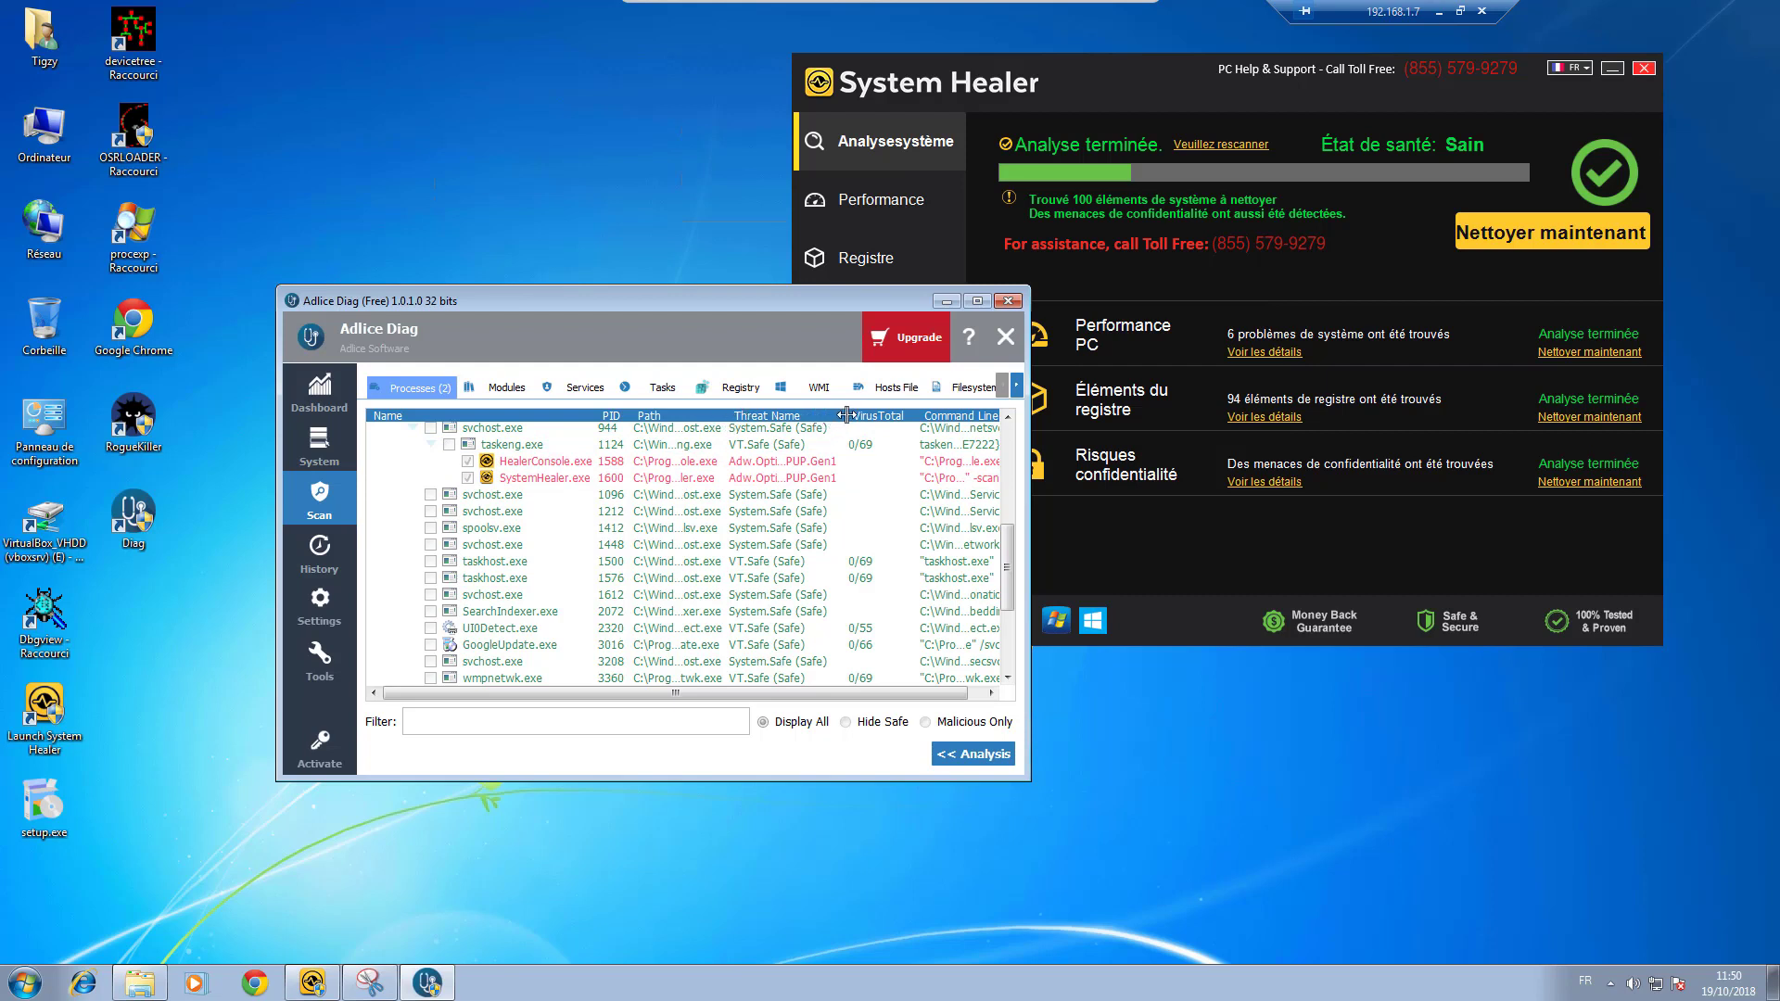
pyautogui.moveTo(847, 414); pyautogui.dragTo(927, 414)
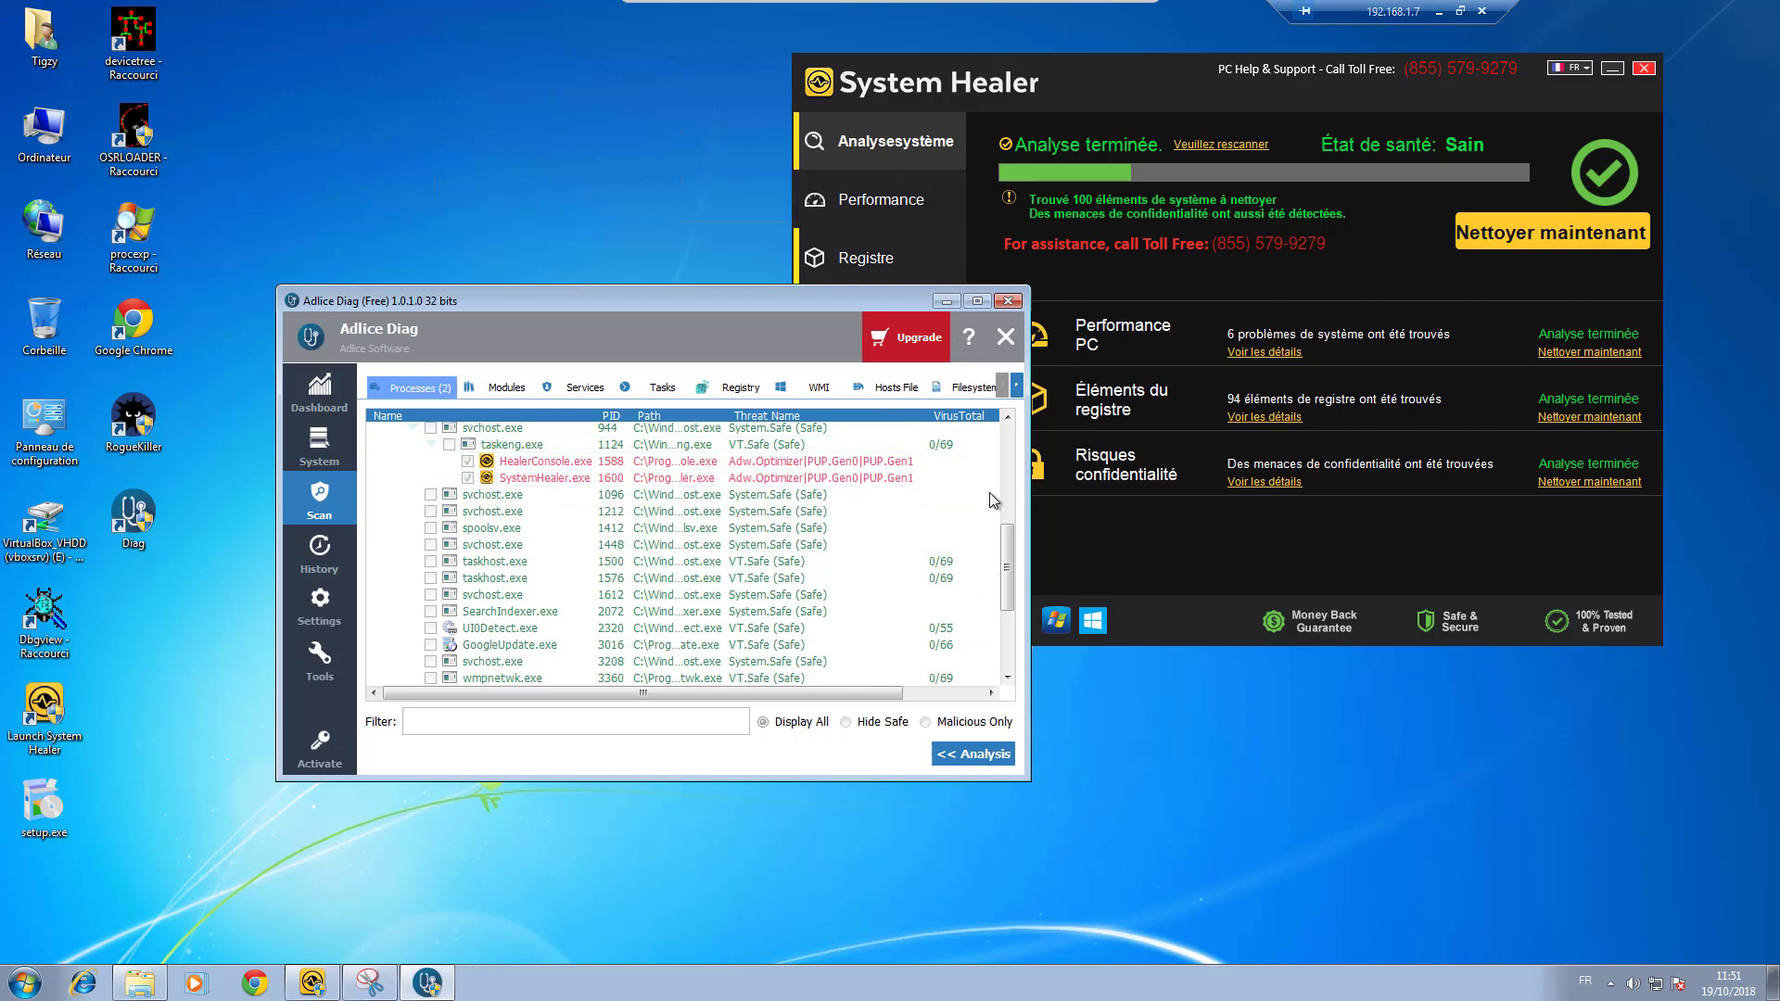
pyautogui.moveTo(1007, 541); pyautogui.dragTo(1001, 435)
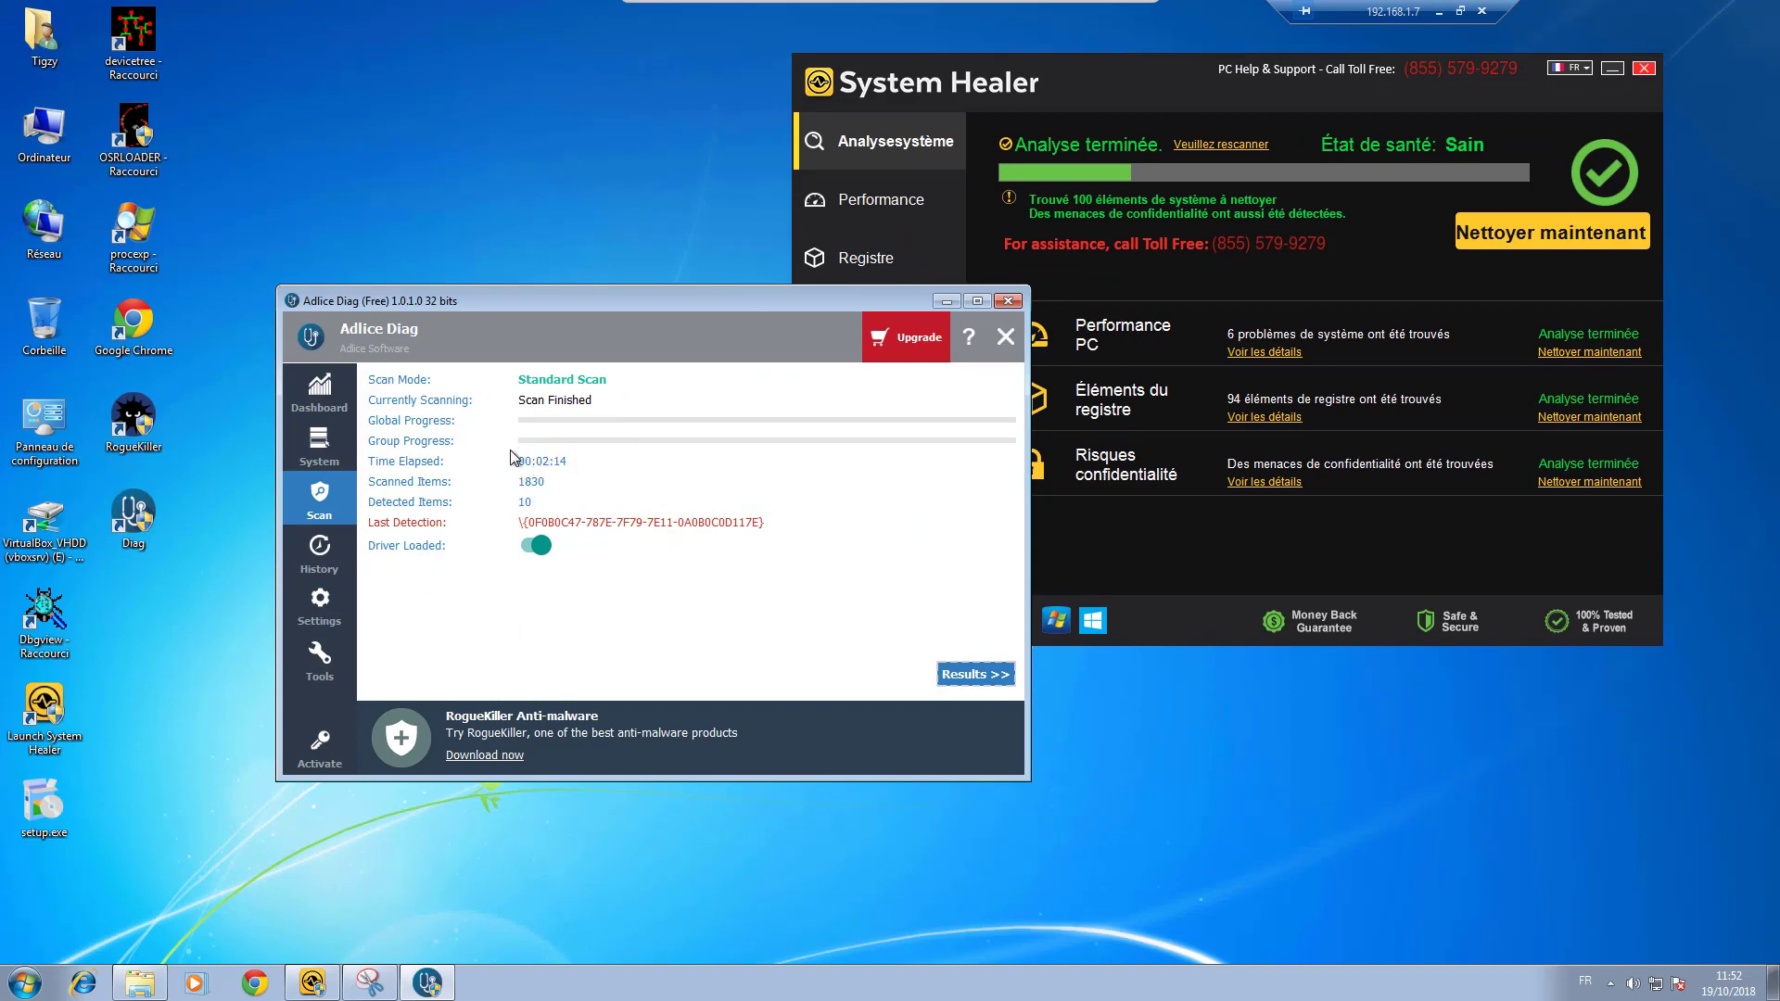
# Step: Filter the scan results to malicious entries and view the eight System Healer scheduled tasks
pyautogui.click(975, 675)
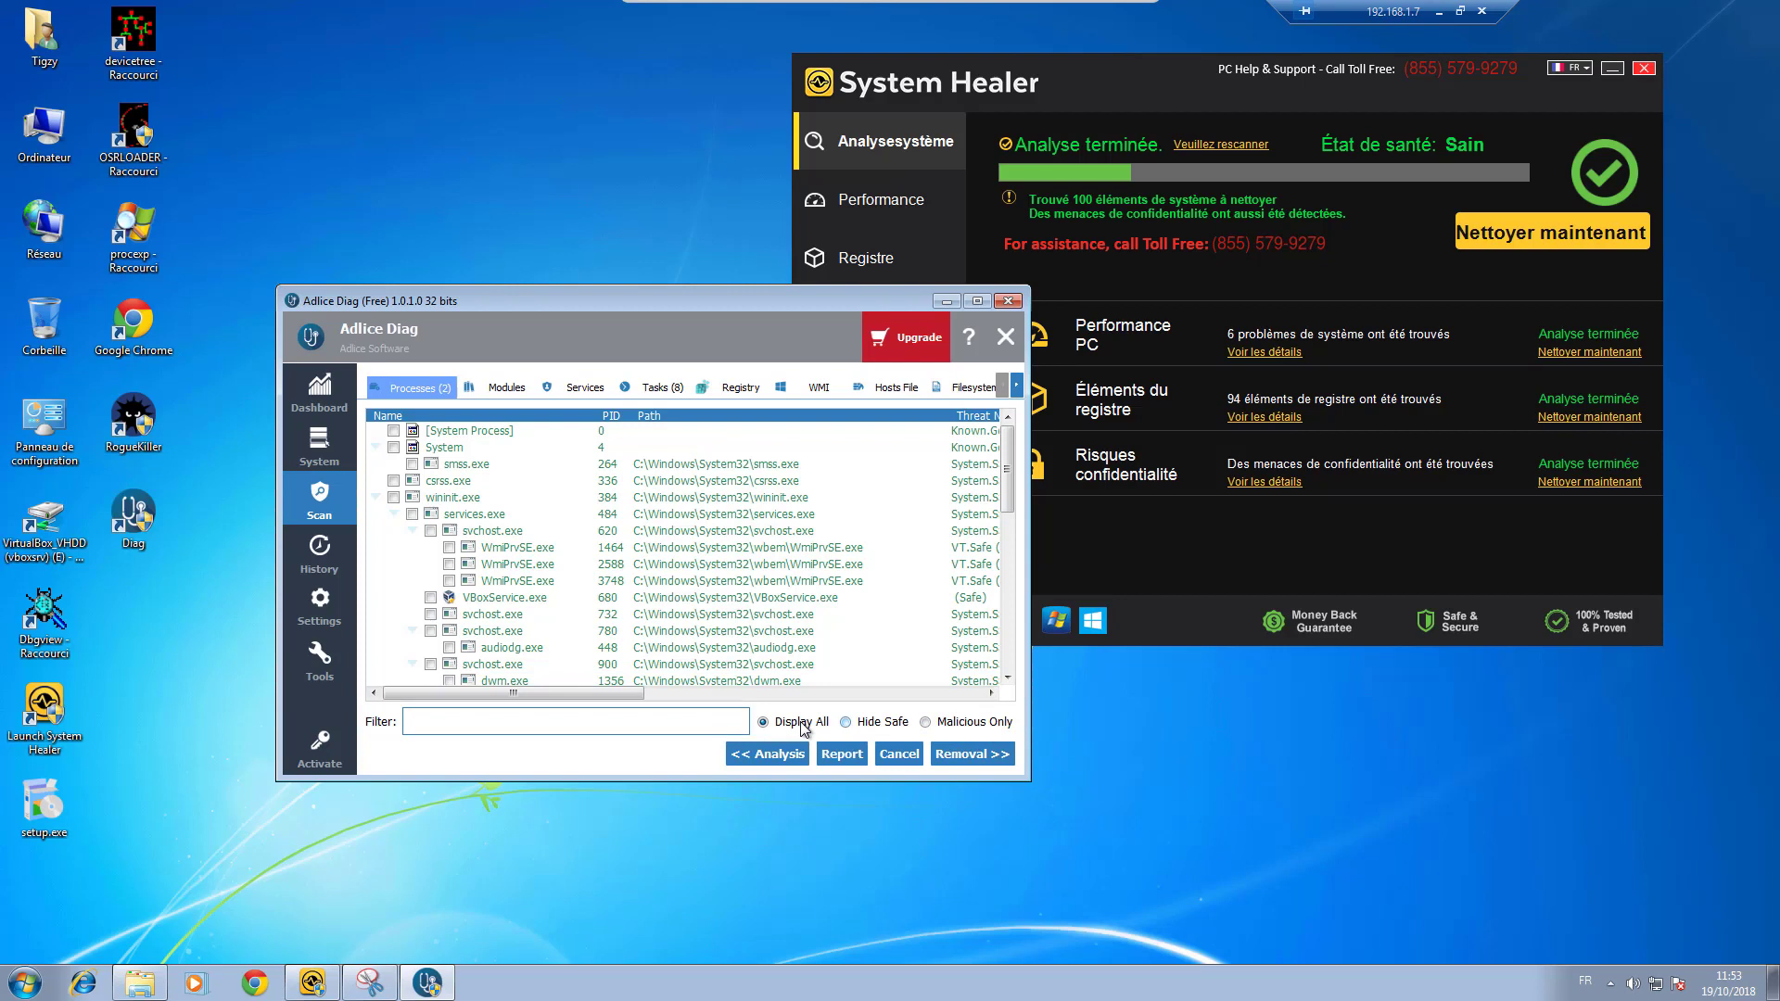
pyautogui.click(883, 729)
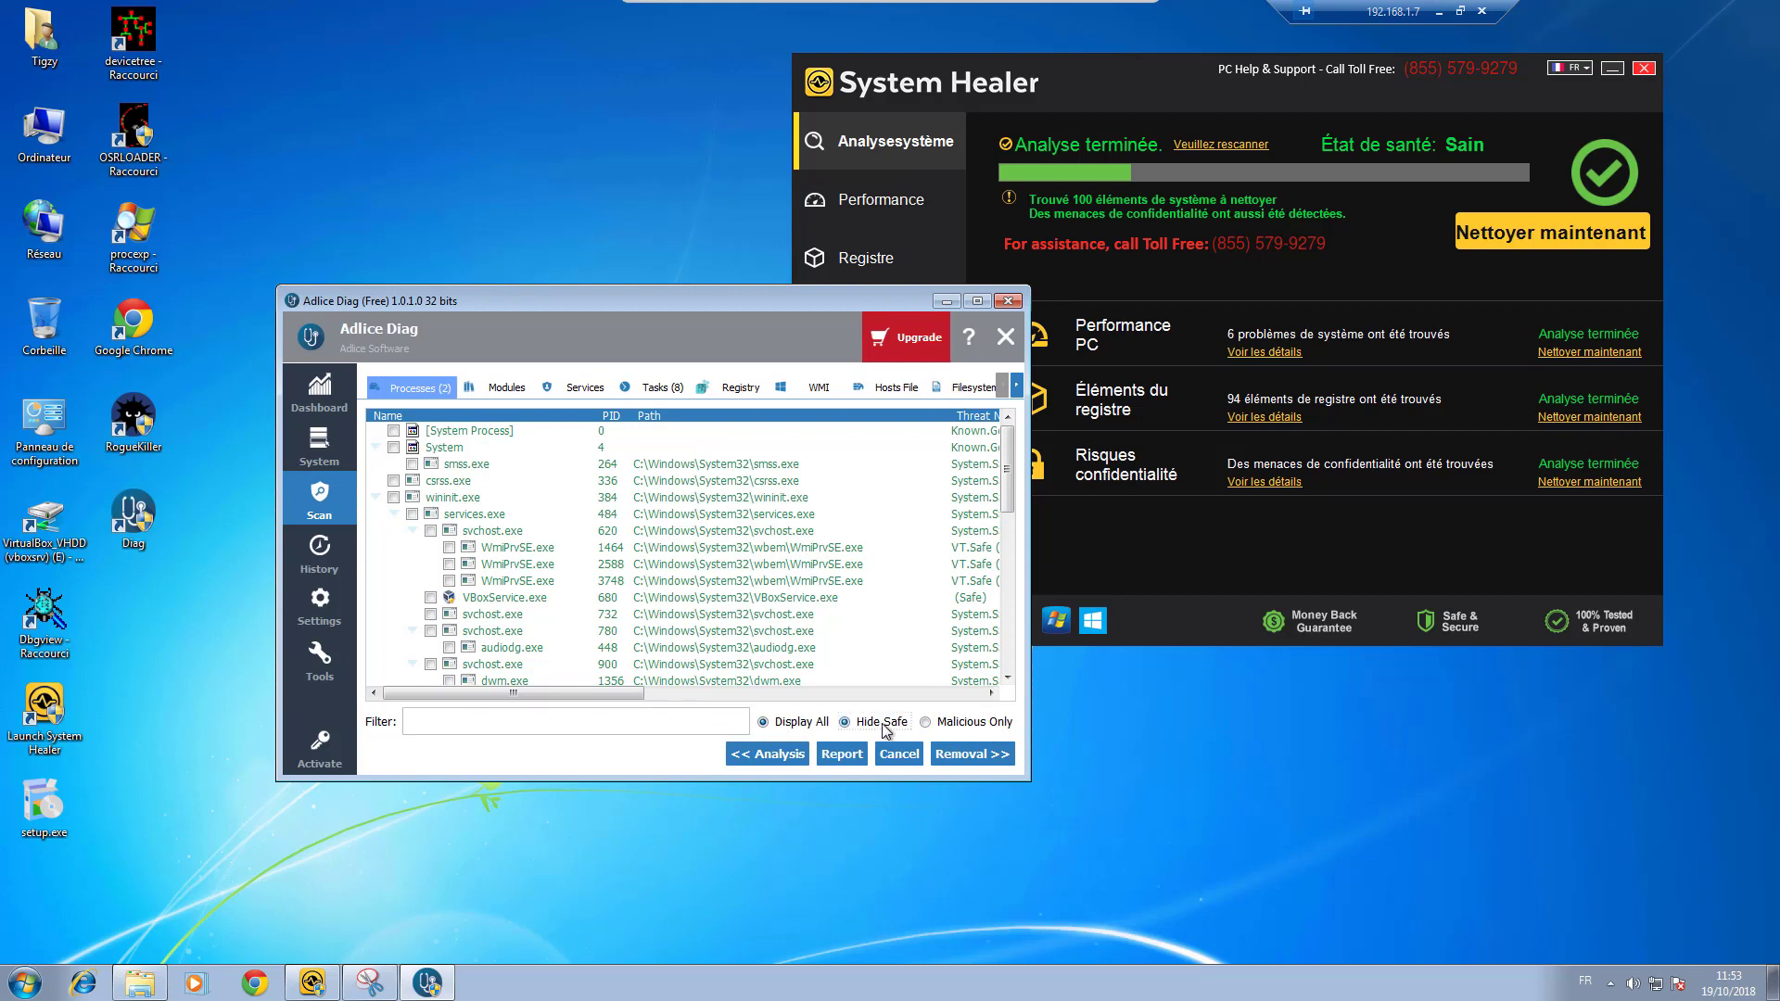
pyautogui.click(982, 727)
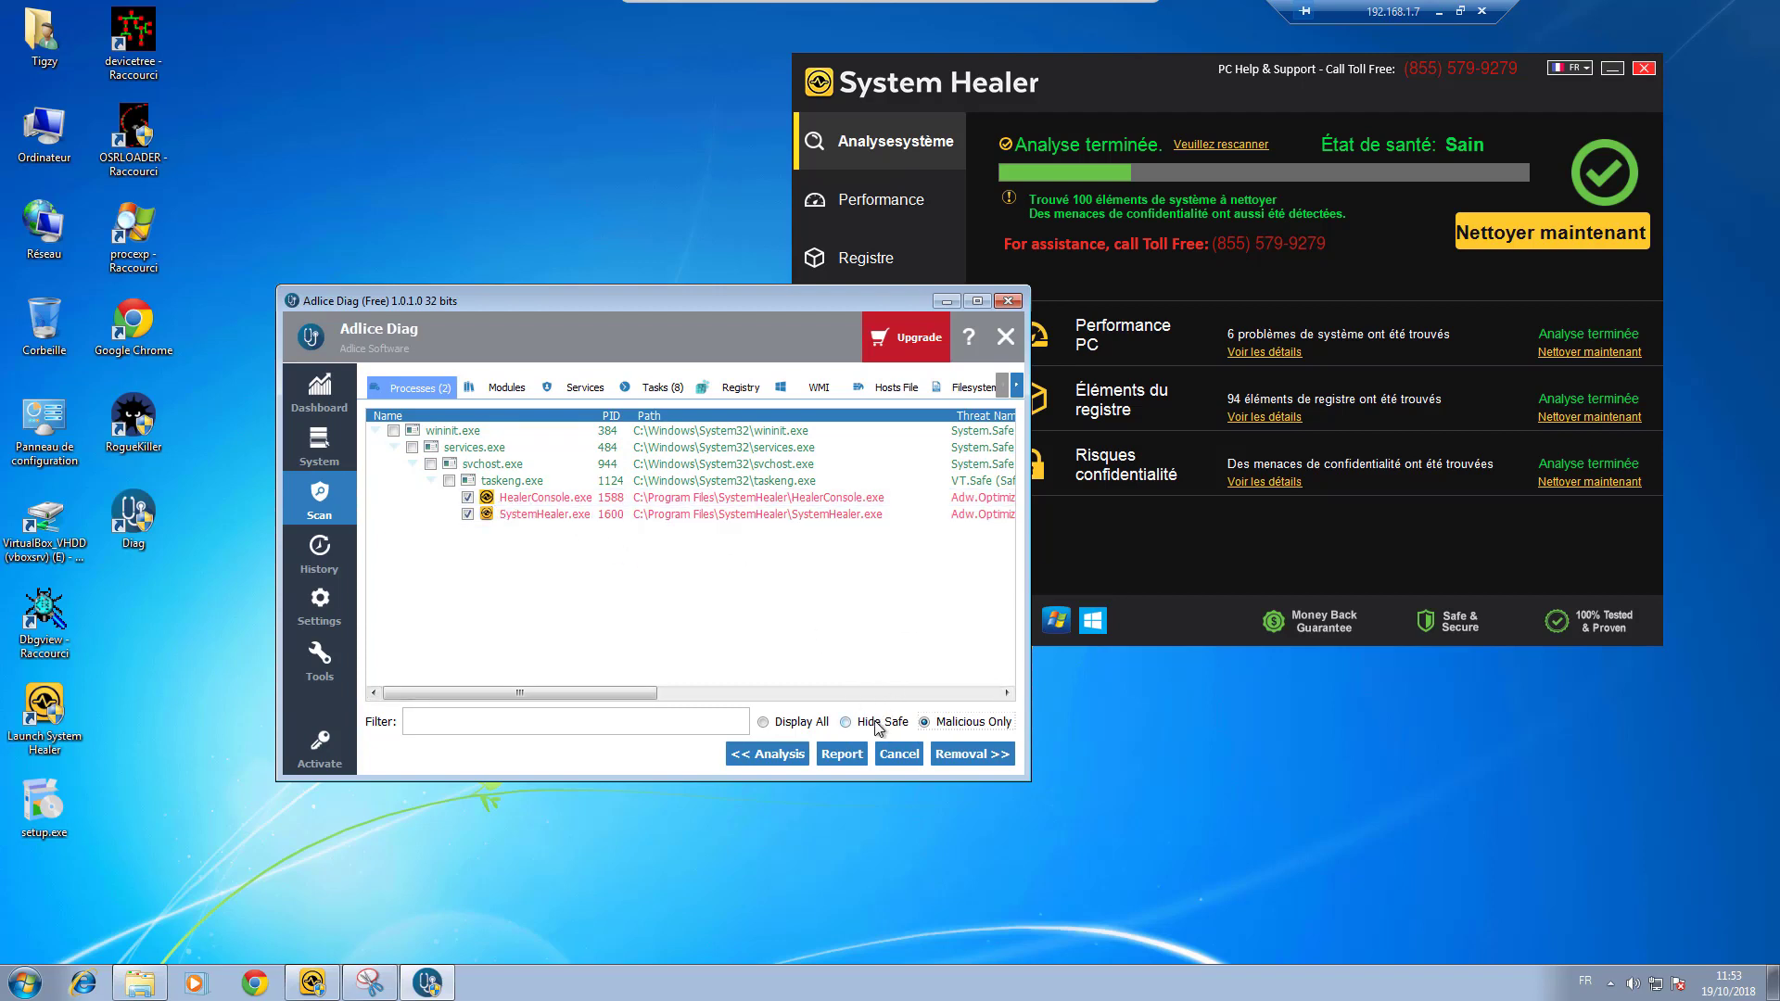
pyautogui.click(509, 387)
pyautogui.click(584, 388)
pyautogui.click(653, 389)
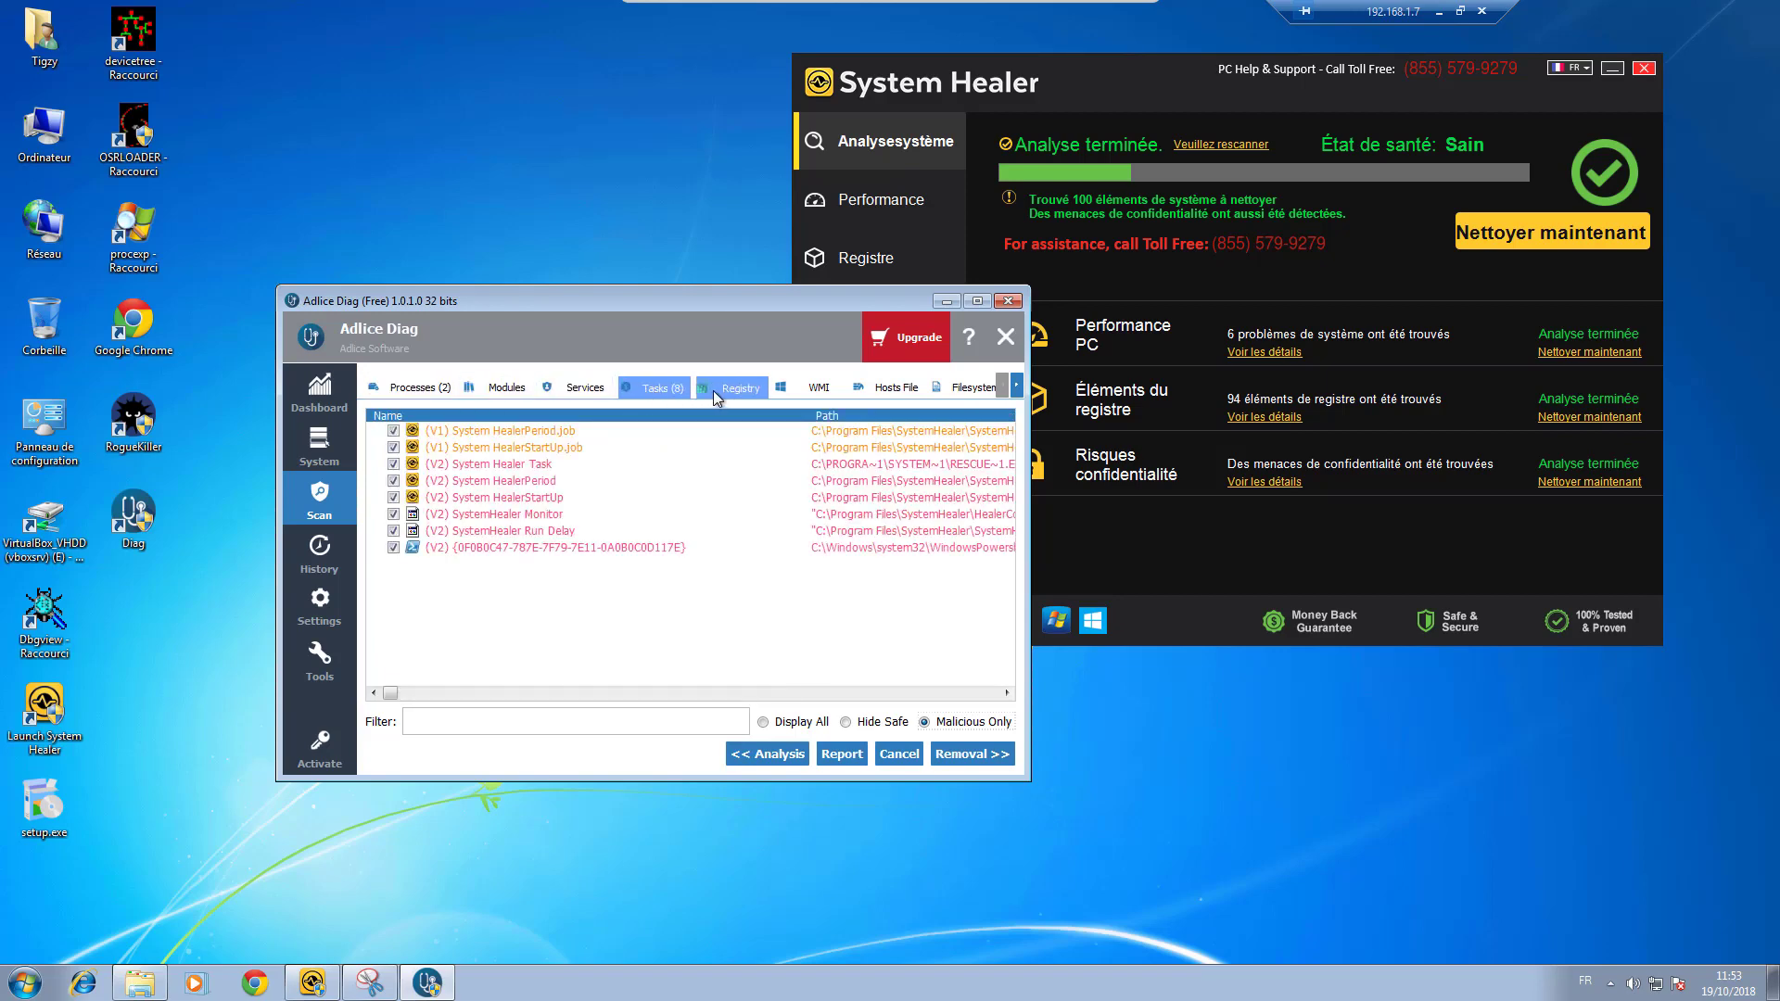
pyautogui.click(876, 721)
pyautogui.moveTo(1009, 442)
pyautogui.mouseDown()
pyautogui.moveTo(999, 484)
pyautogui.moveTo(991, 441)
pyautogui.mouseUp()
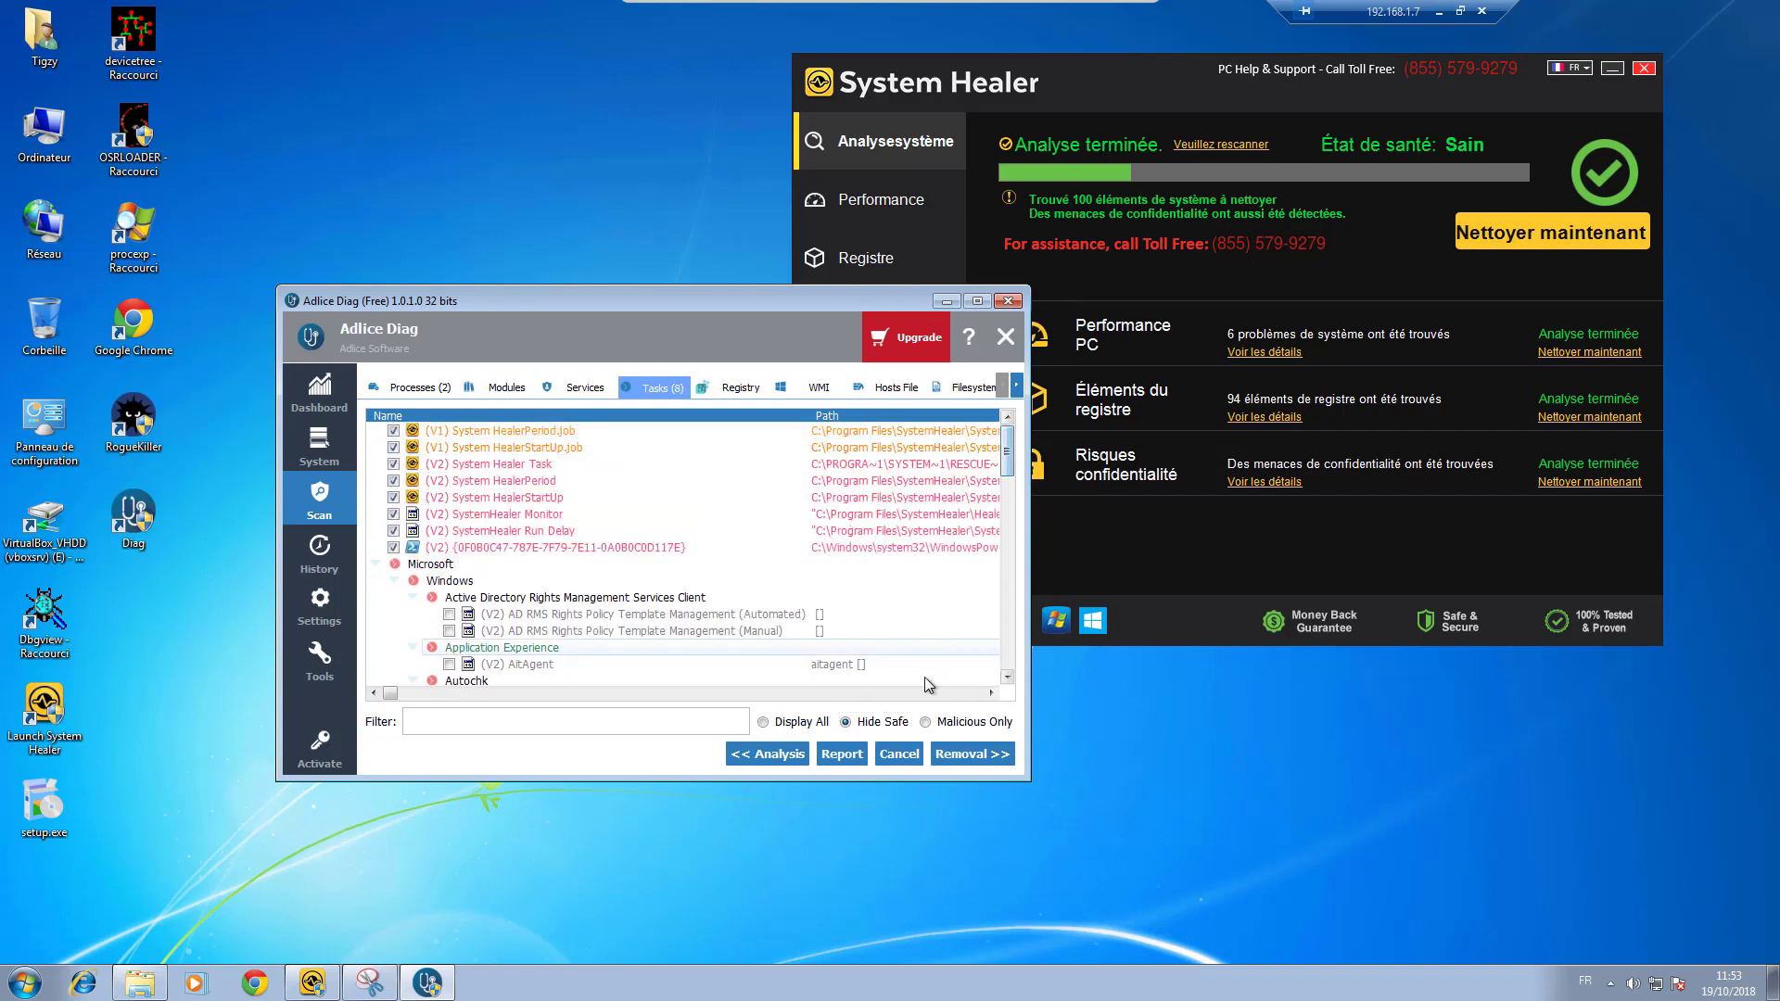
# Step: Step through the process, module, service and task results, then preview the removal list
pyautogui.click(416, 389)
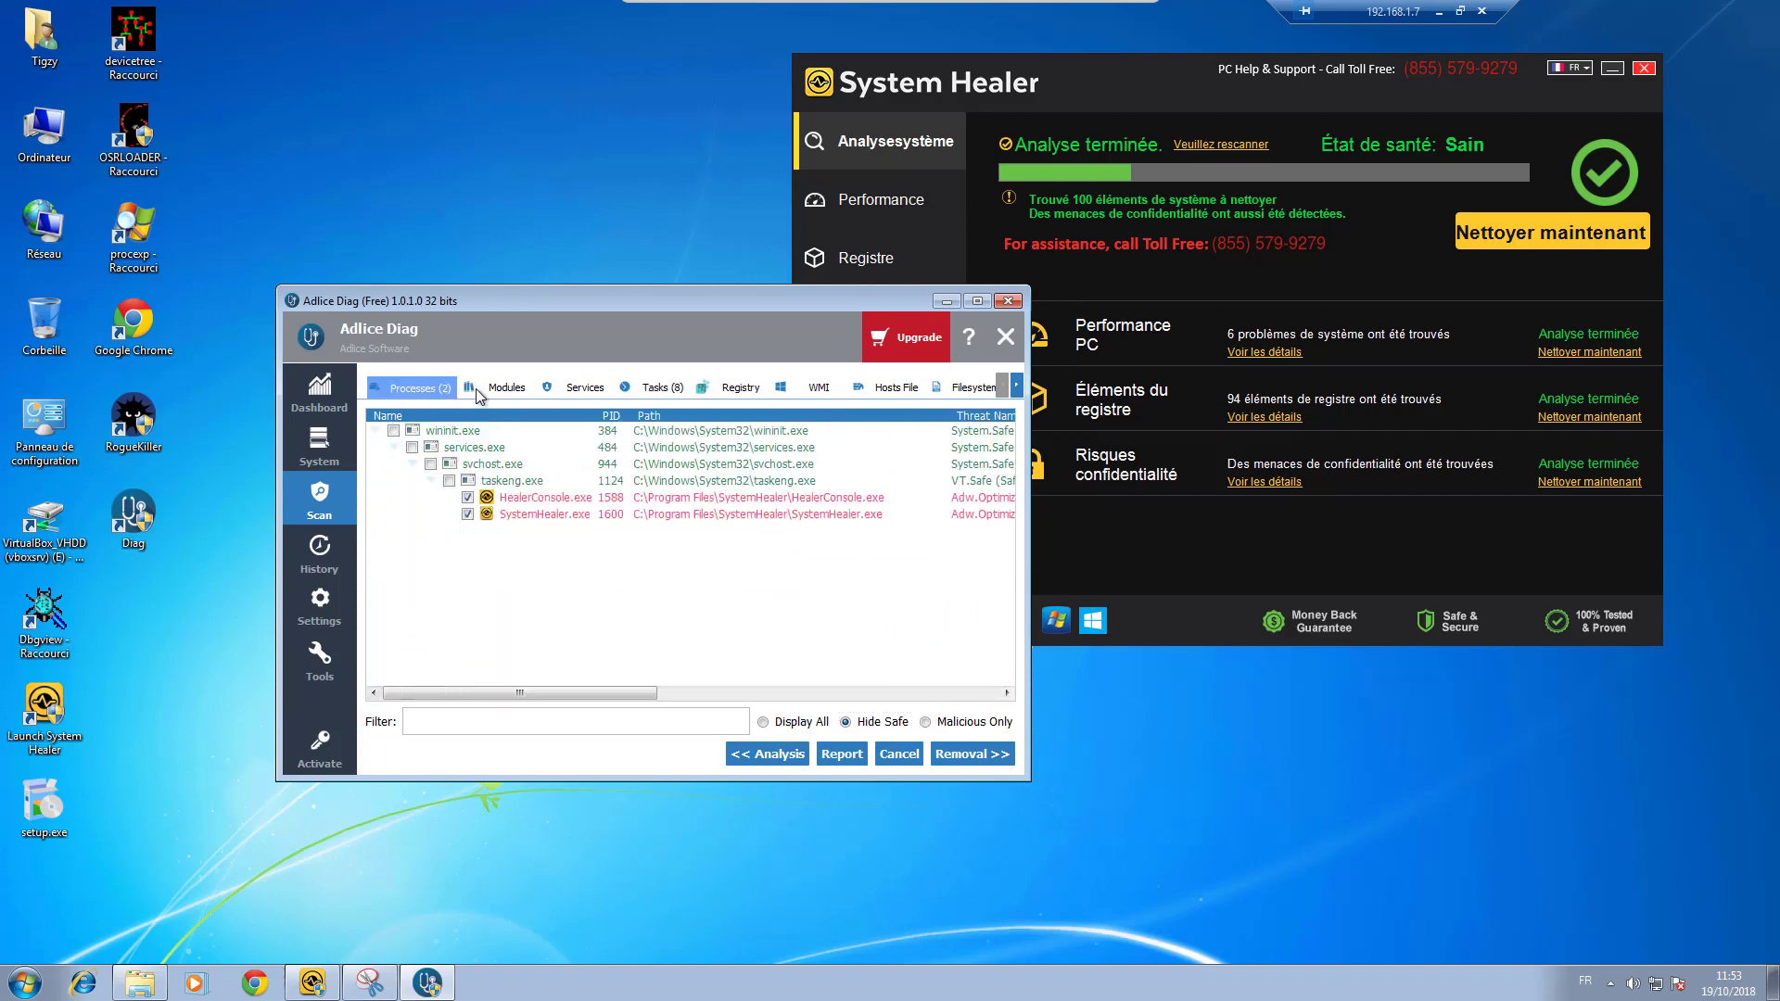
pyautogui.click(506, 388)
pyautogui.click(582, 387)
pyautogui.click(654, 389)
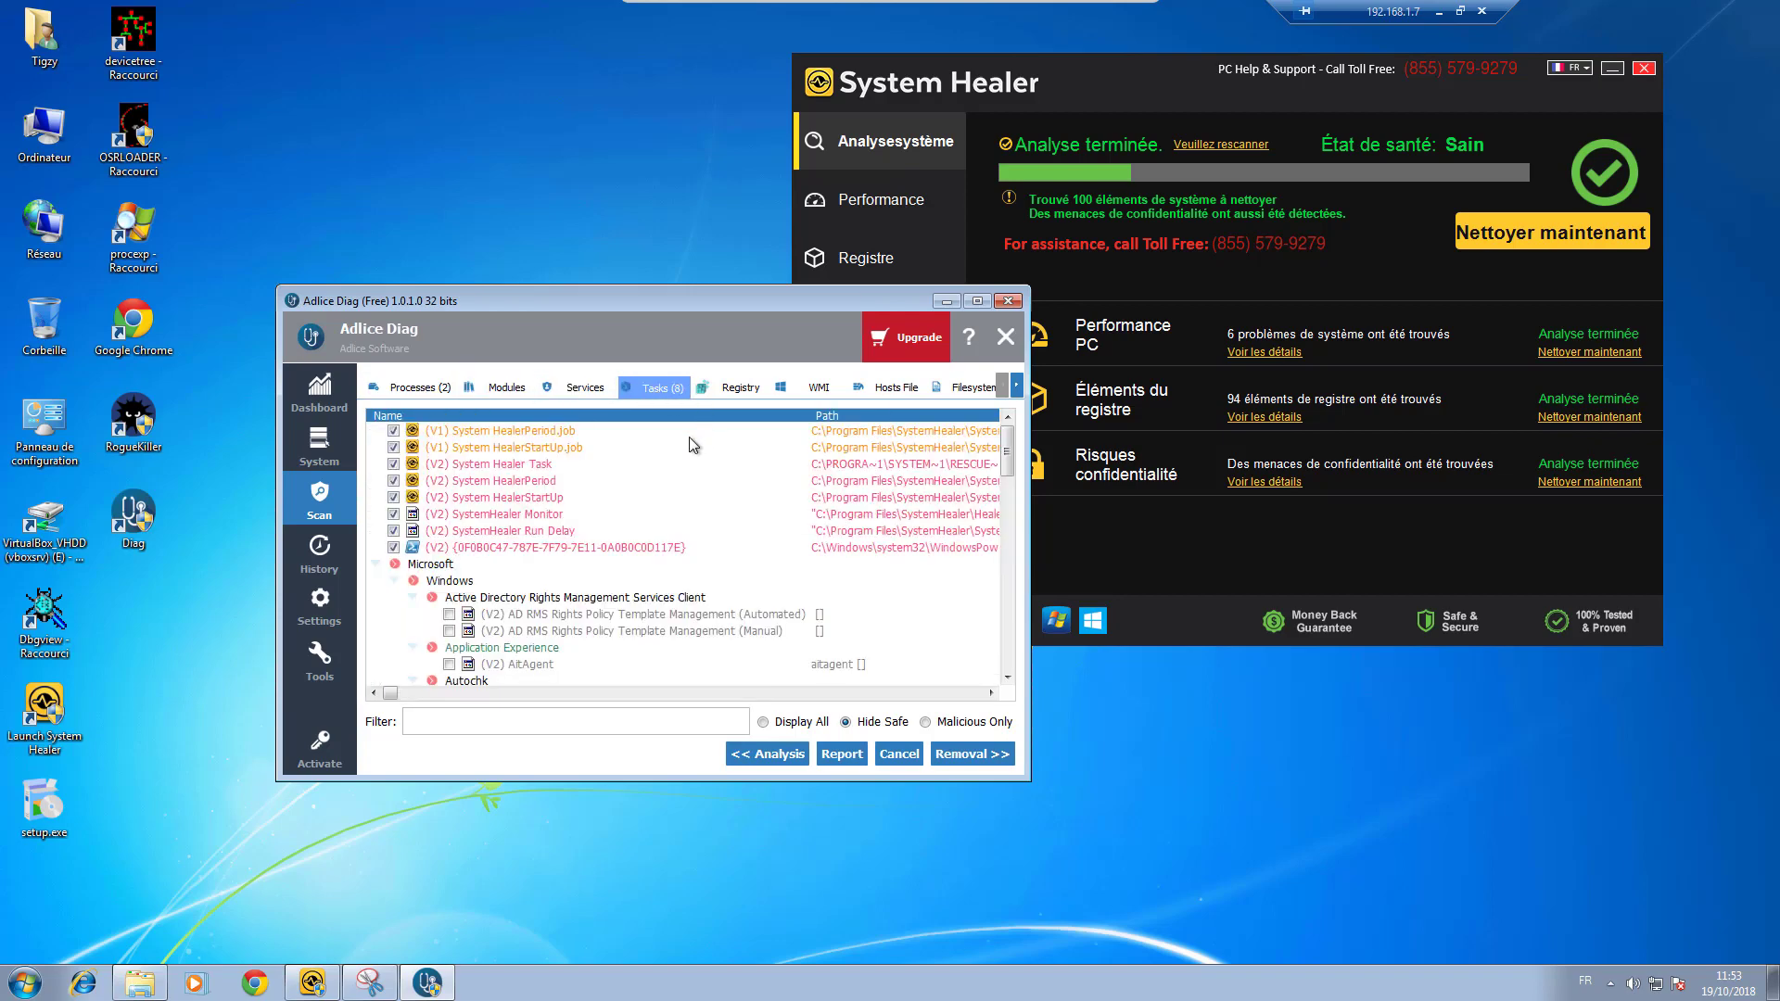
pyautogui.click(405, 389)
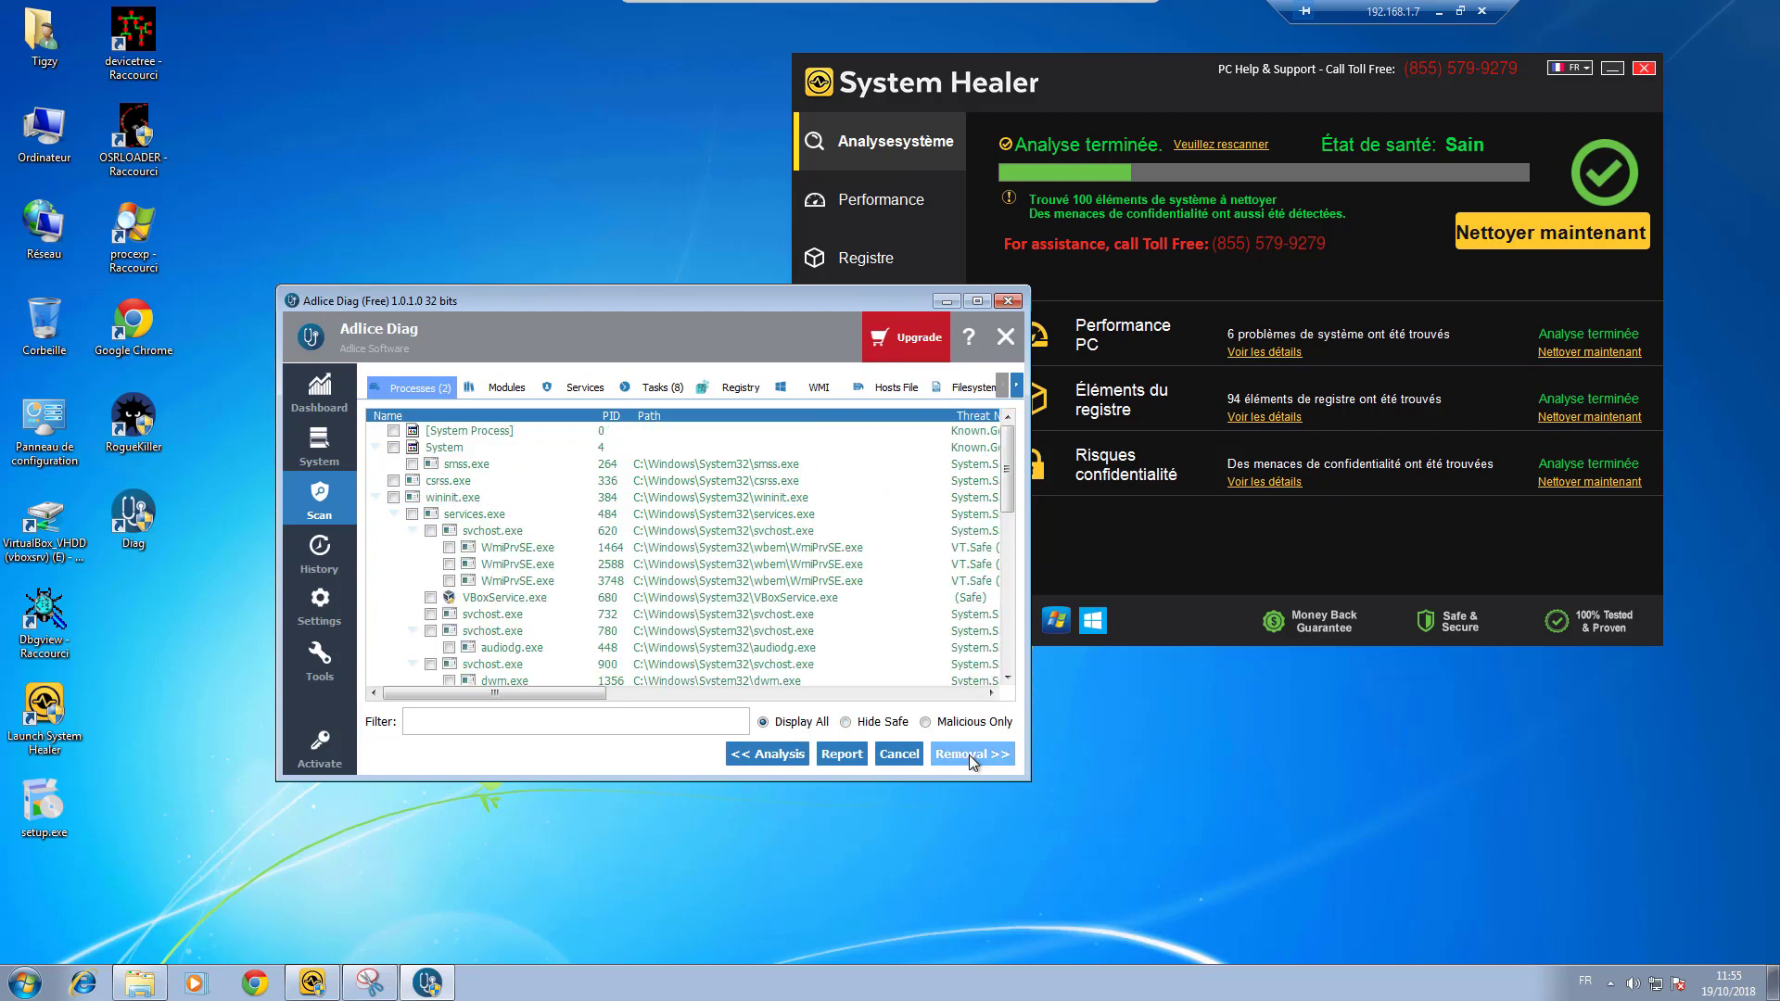
pyautogui.click(970, 755)
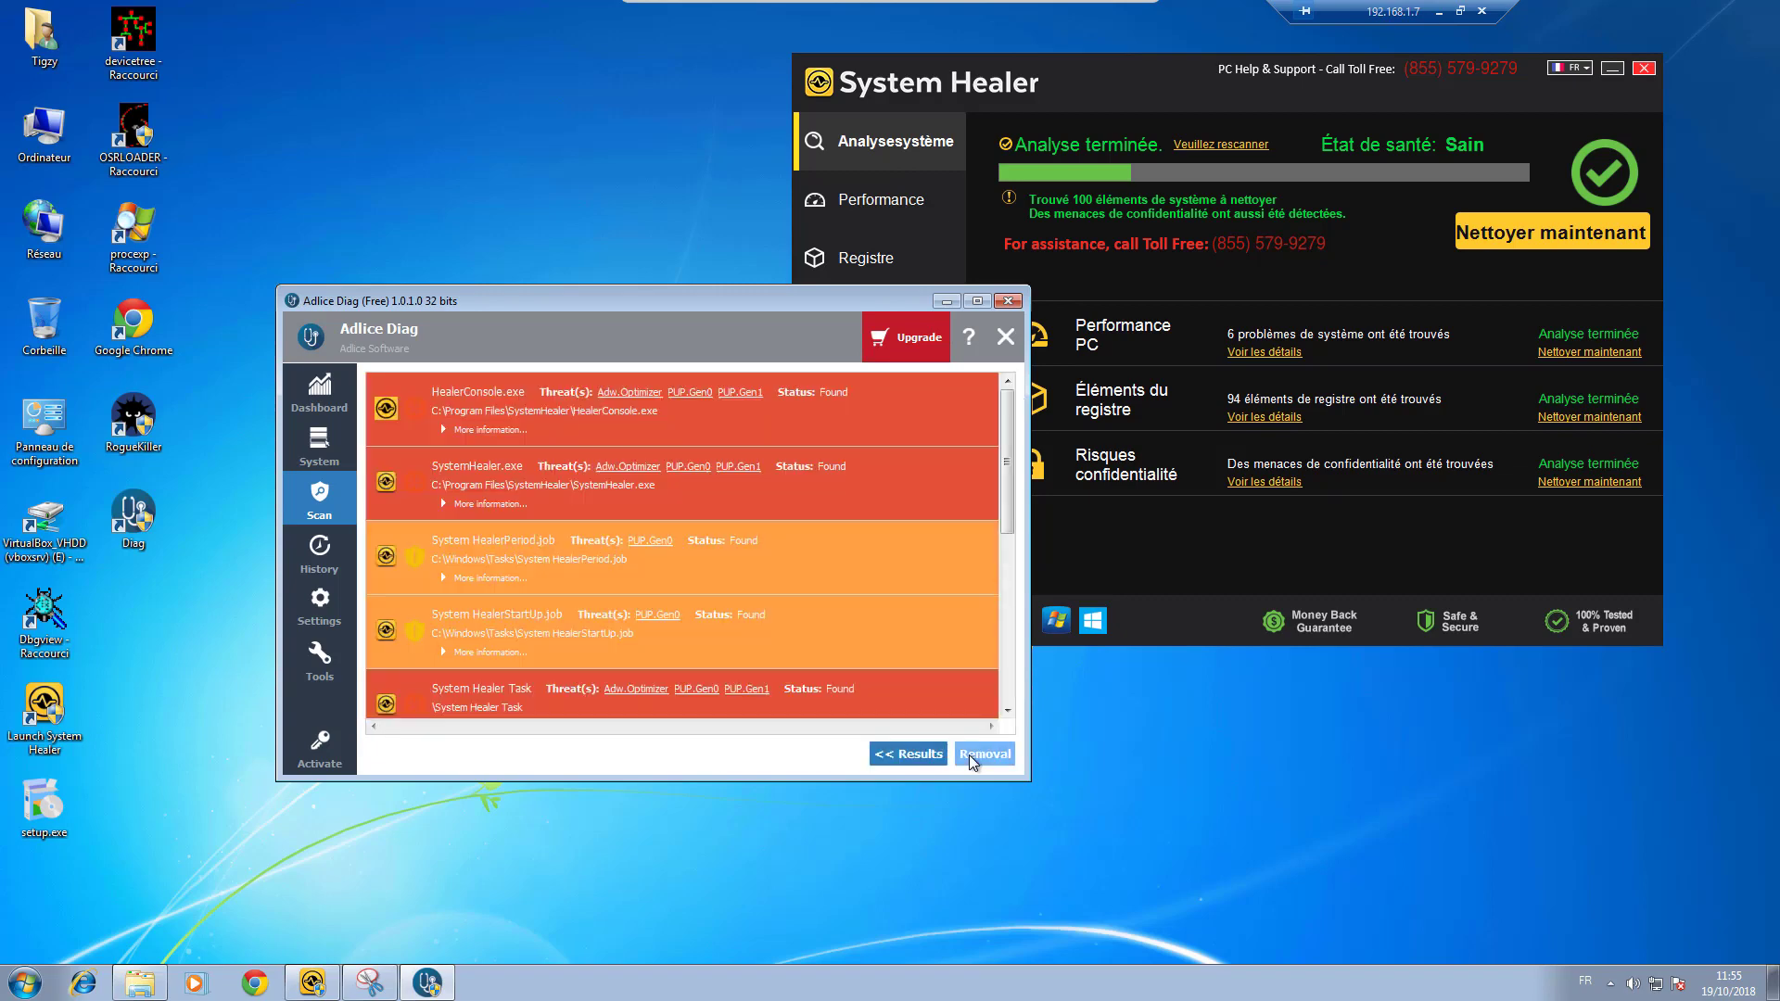
pyautogui.click(915, 752)
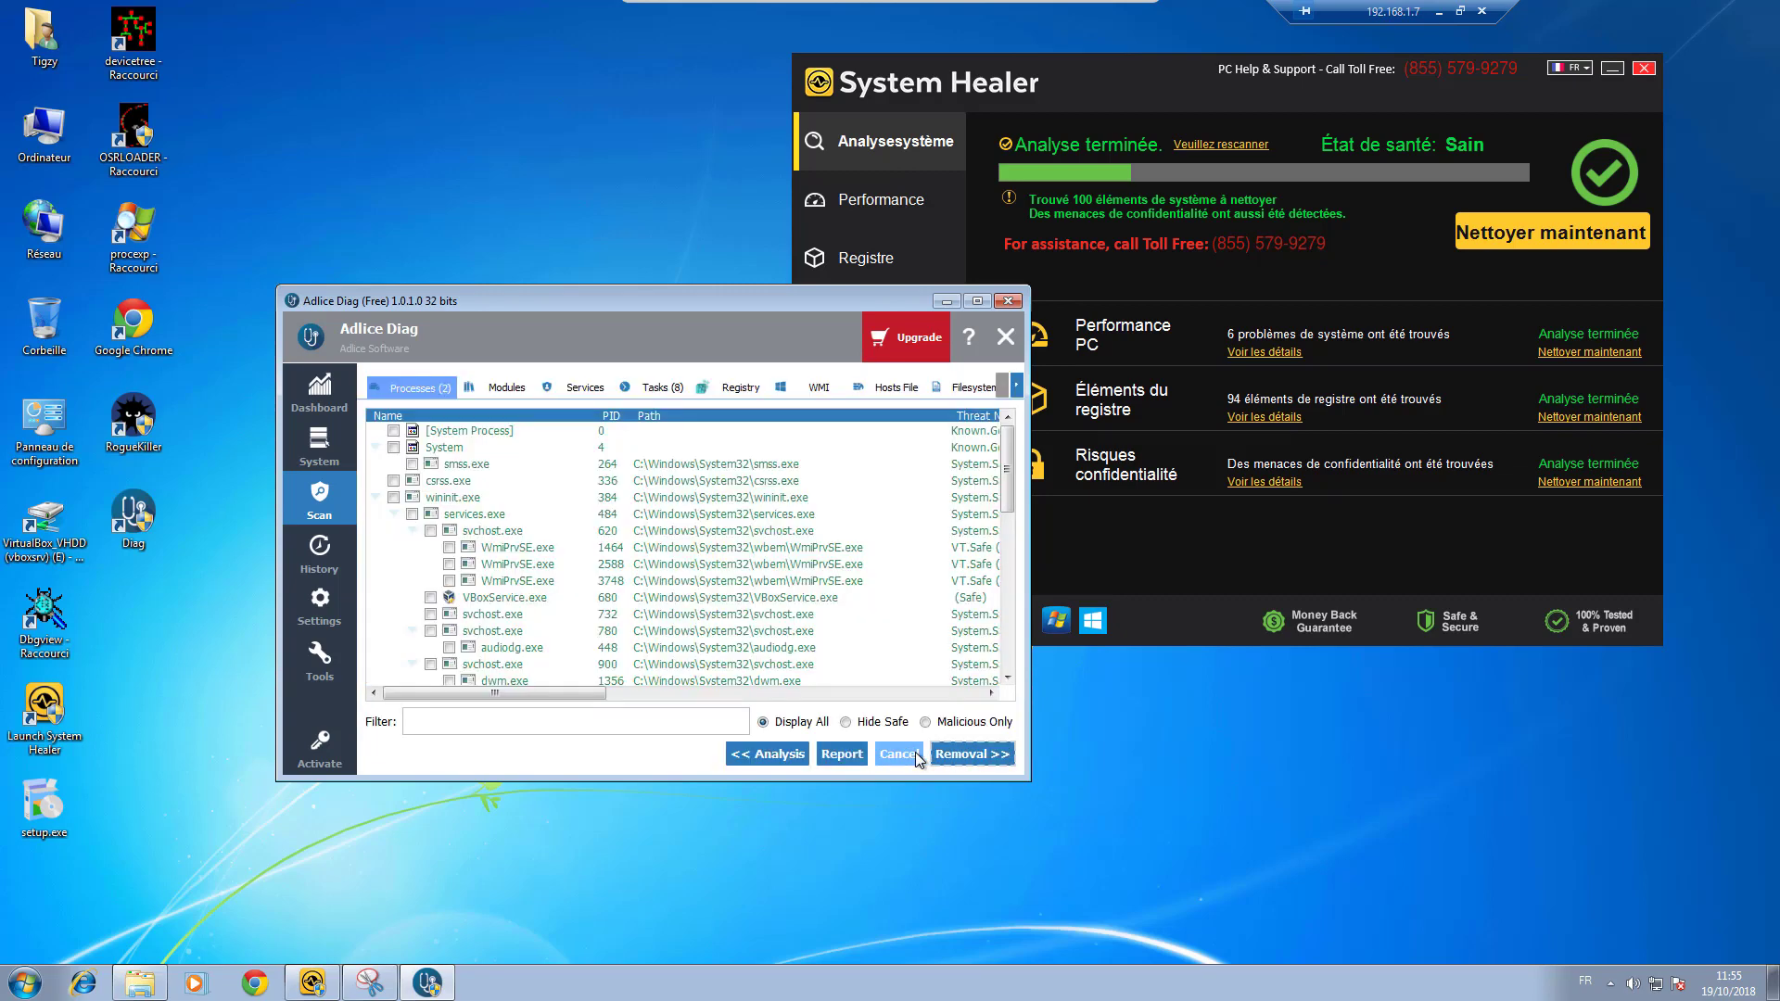
# Step: Reopen the scan report and view its Cloud Upload / Removal section
pyautogui.click(844, 754)
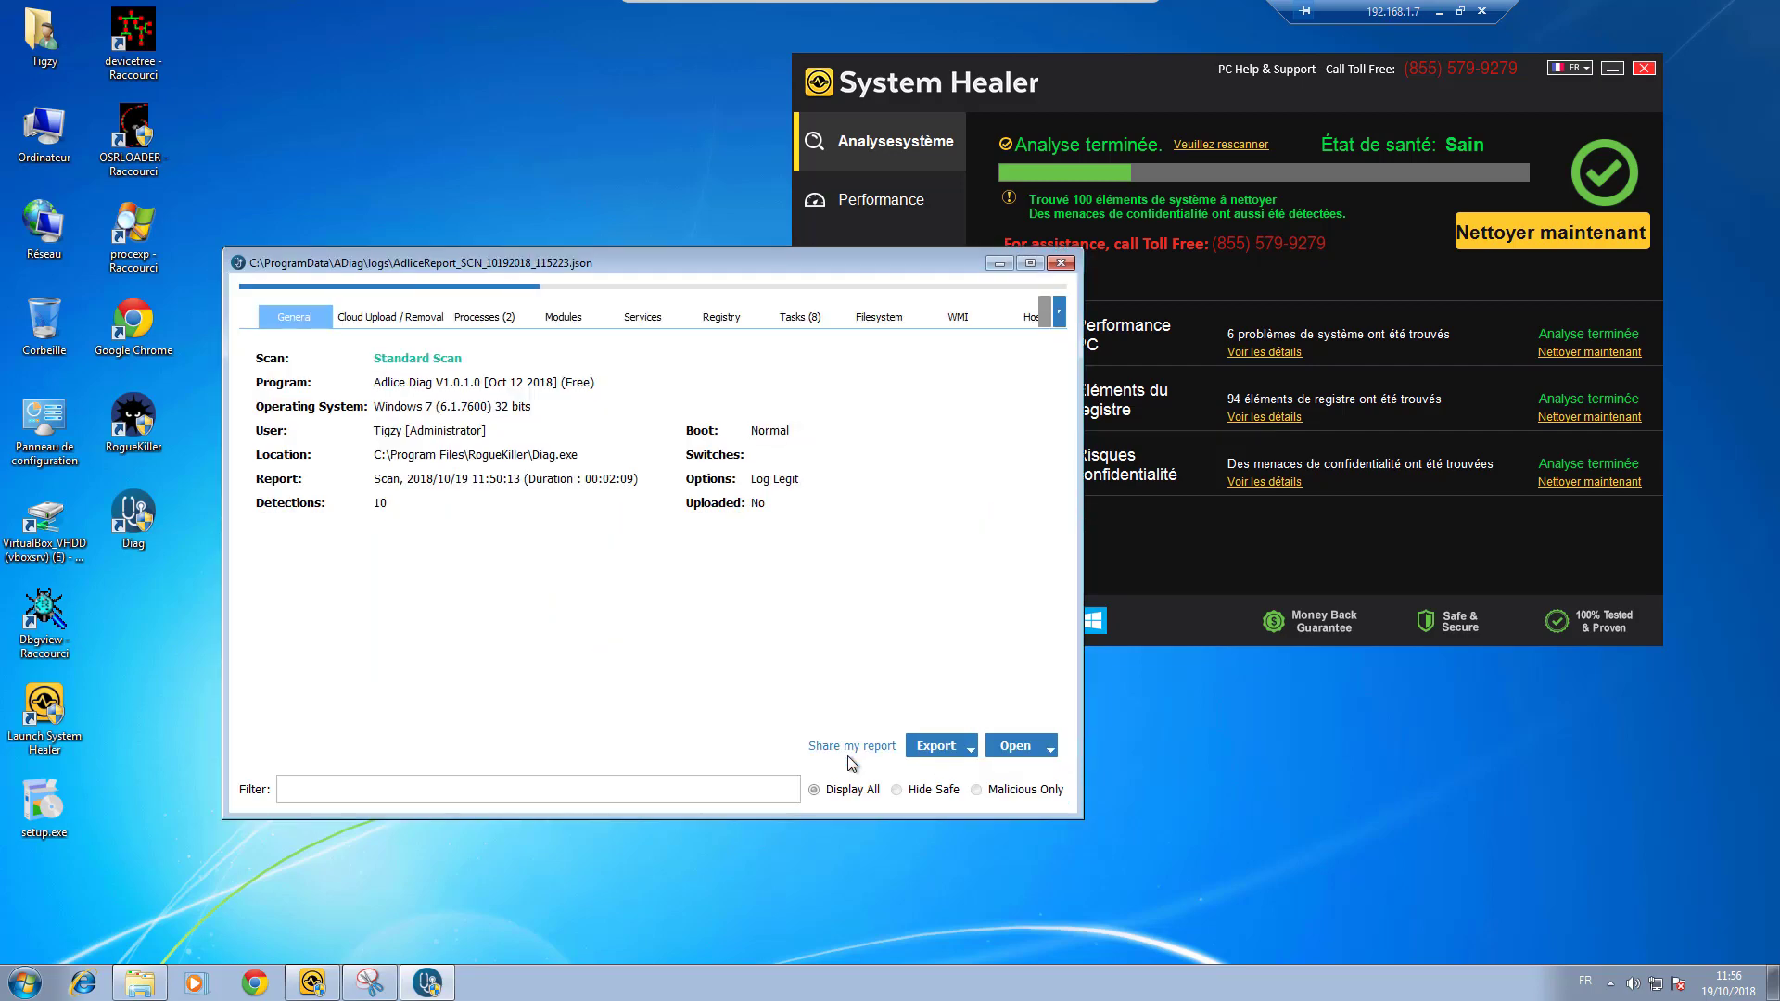
pyautogui.click(1059, 263)
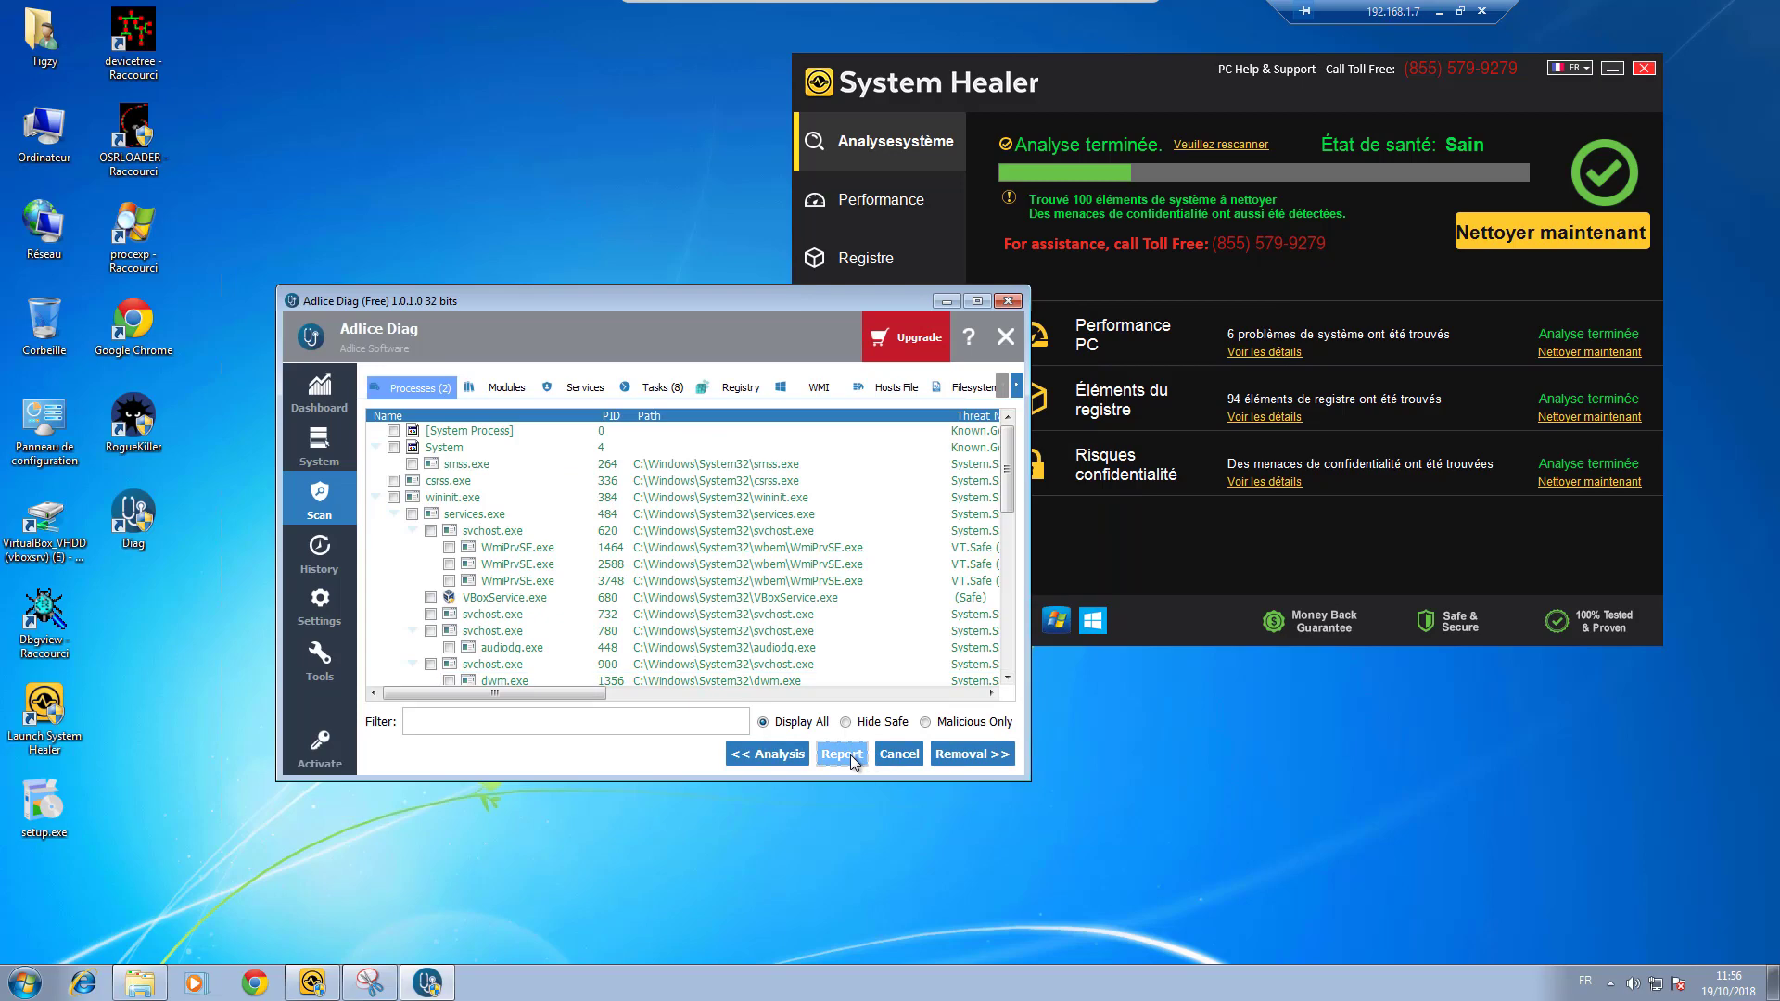
pyautogui.click(849, 755)
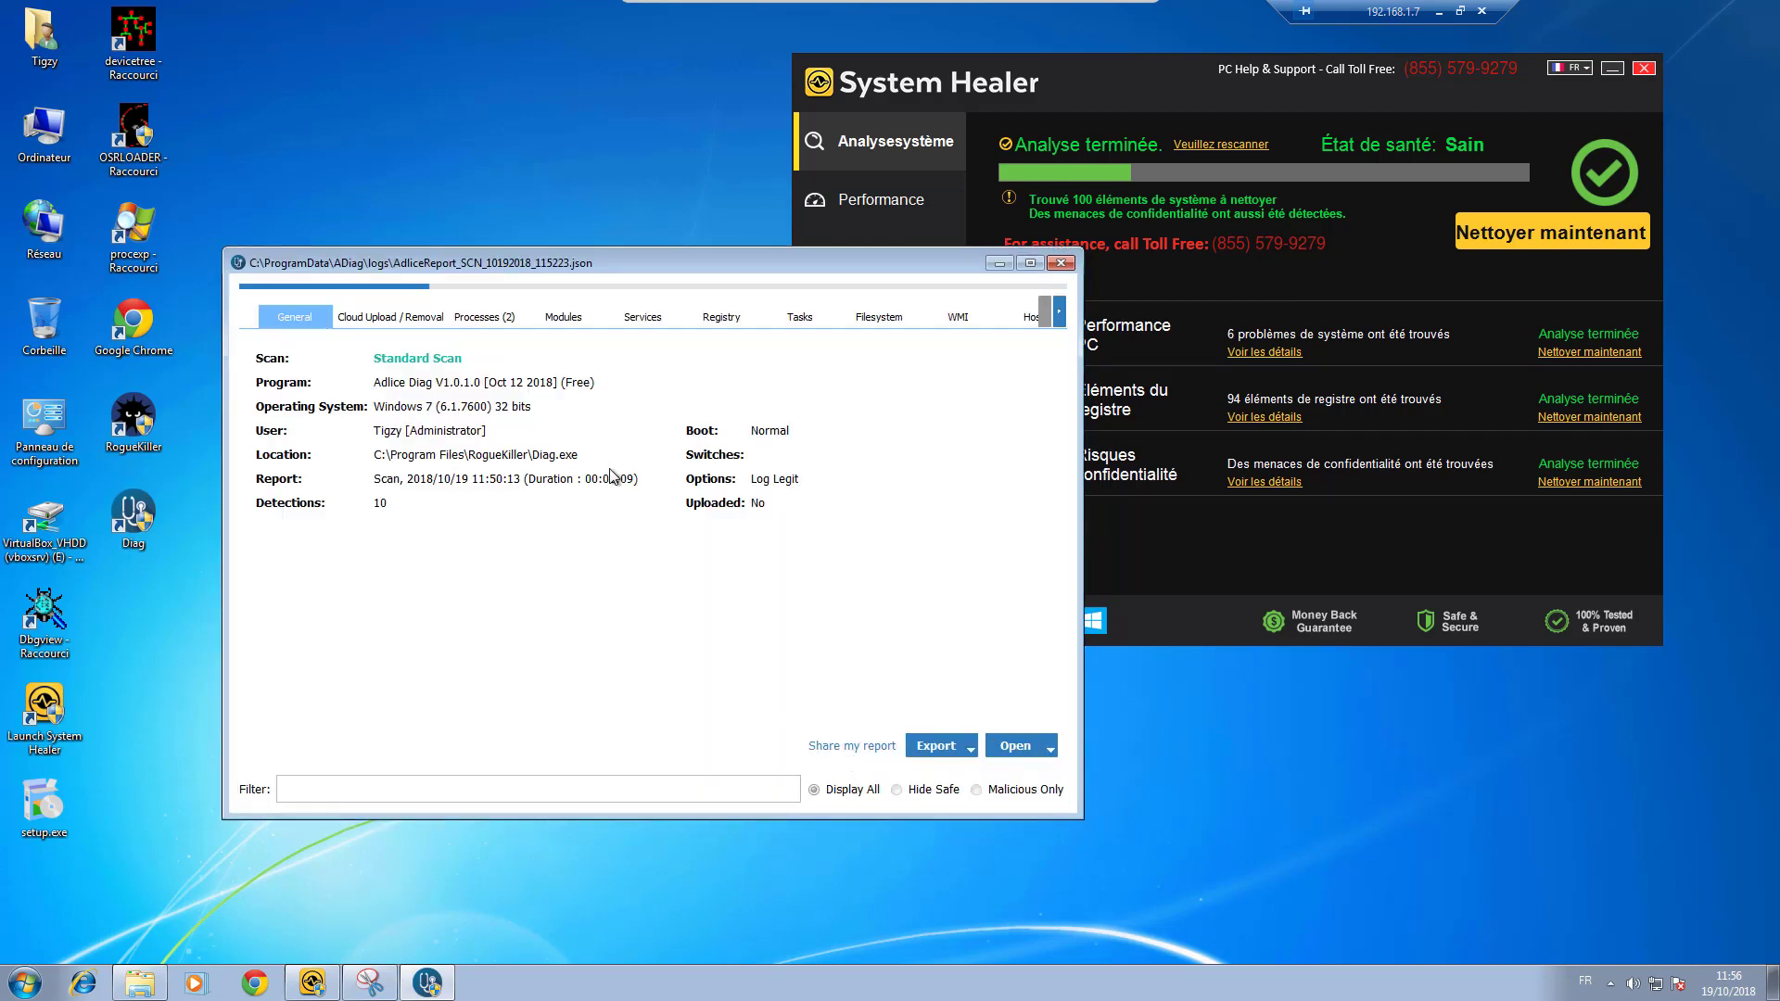
pyautogui.click(376, 316)
pyautogui.click(1019, 747)
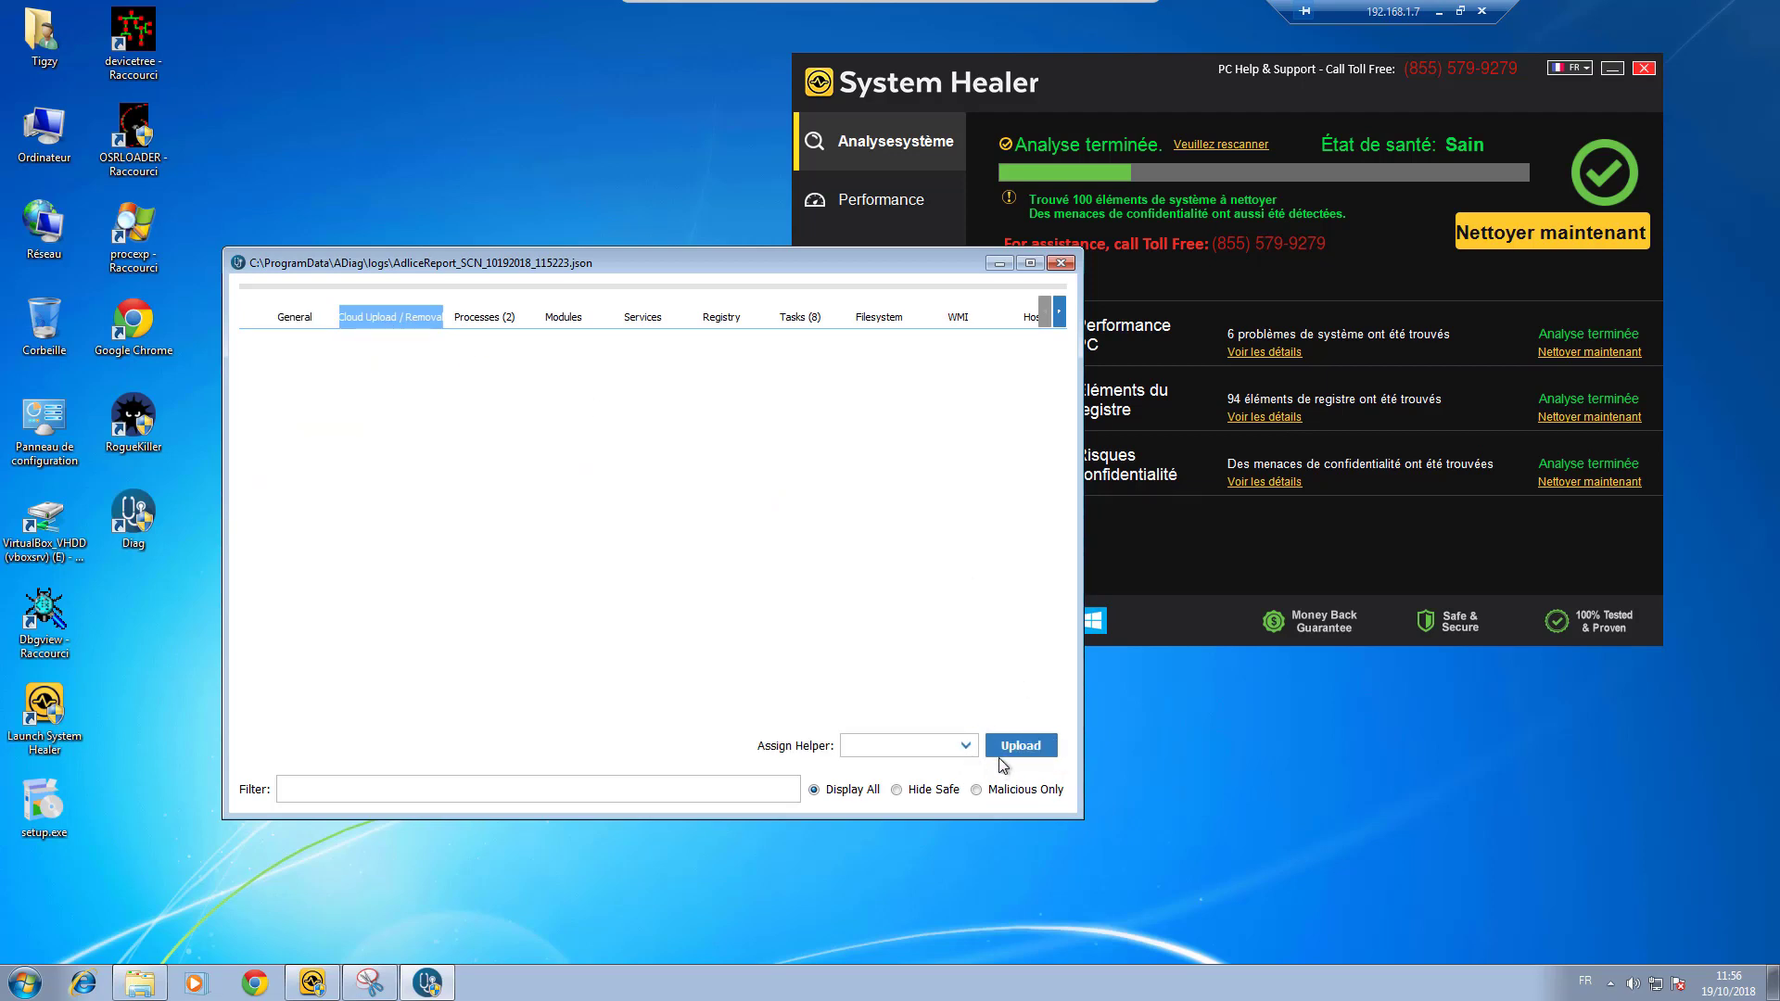
pyautogui.click(1001, 749)
# Step: Browse the report's Processes, Modules, Services and Registry sections, ending on Tasks (8)
pyautogui.click(484, 317)
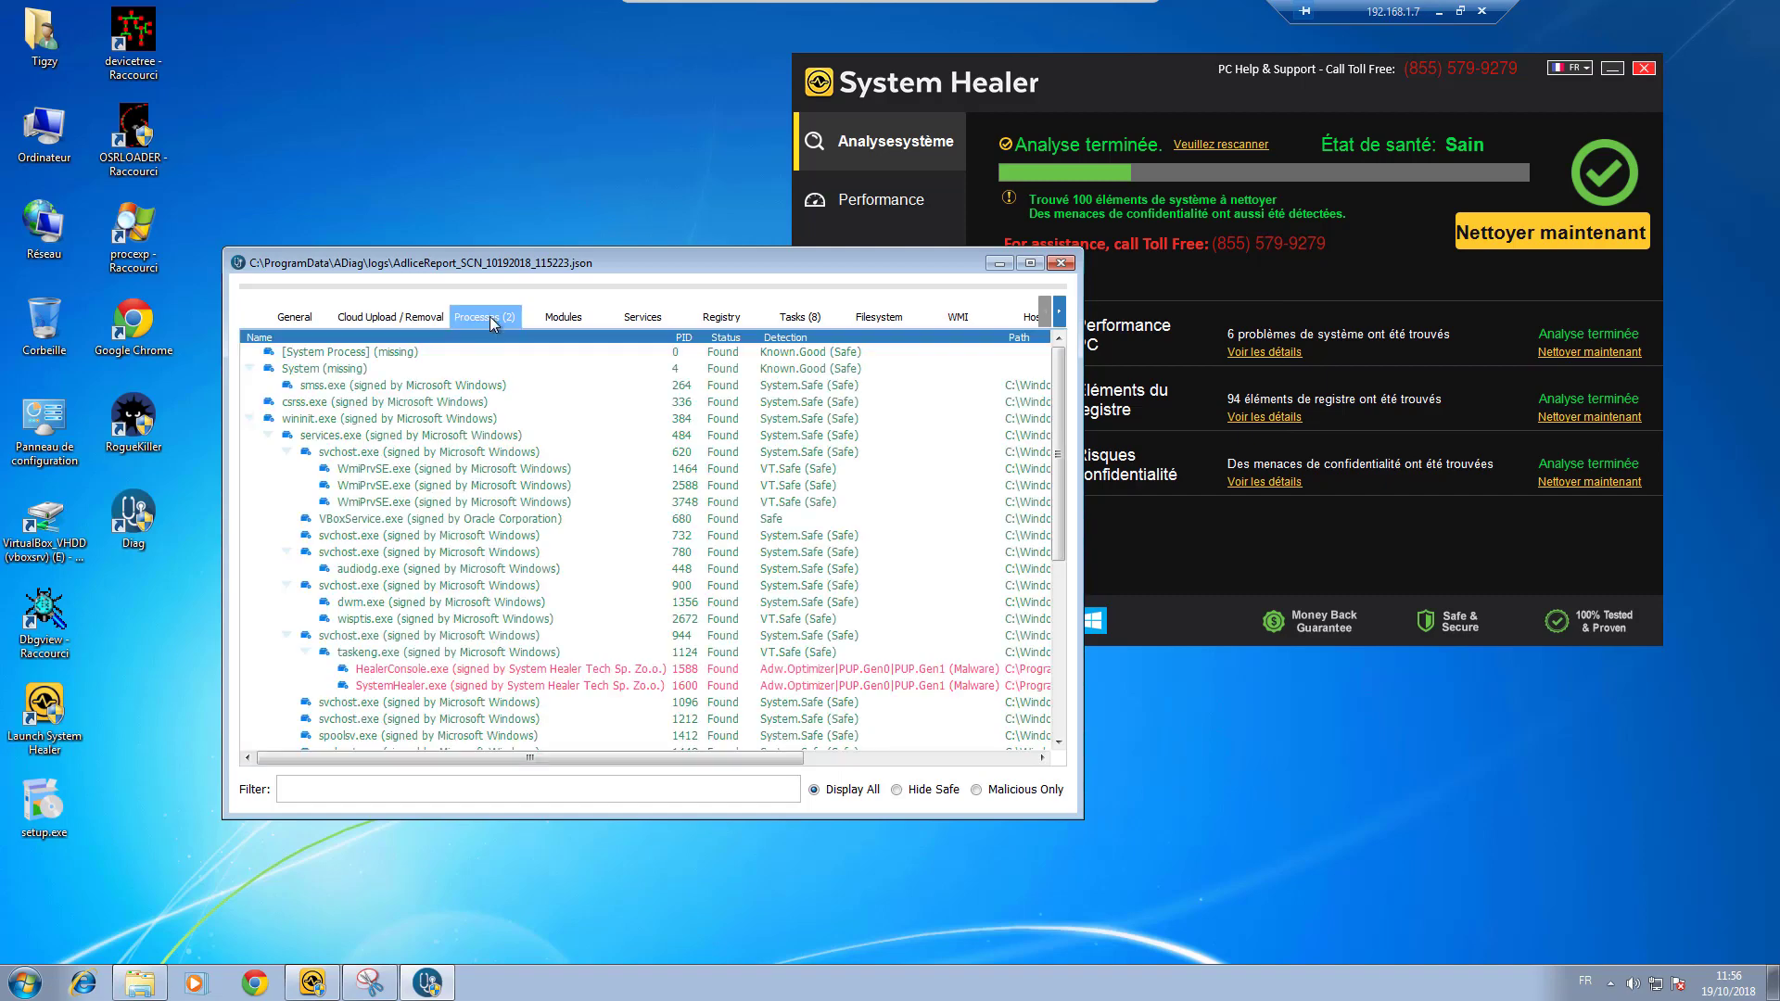
pyautogui.scroll(-2, 459, 576)
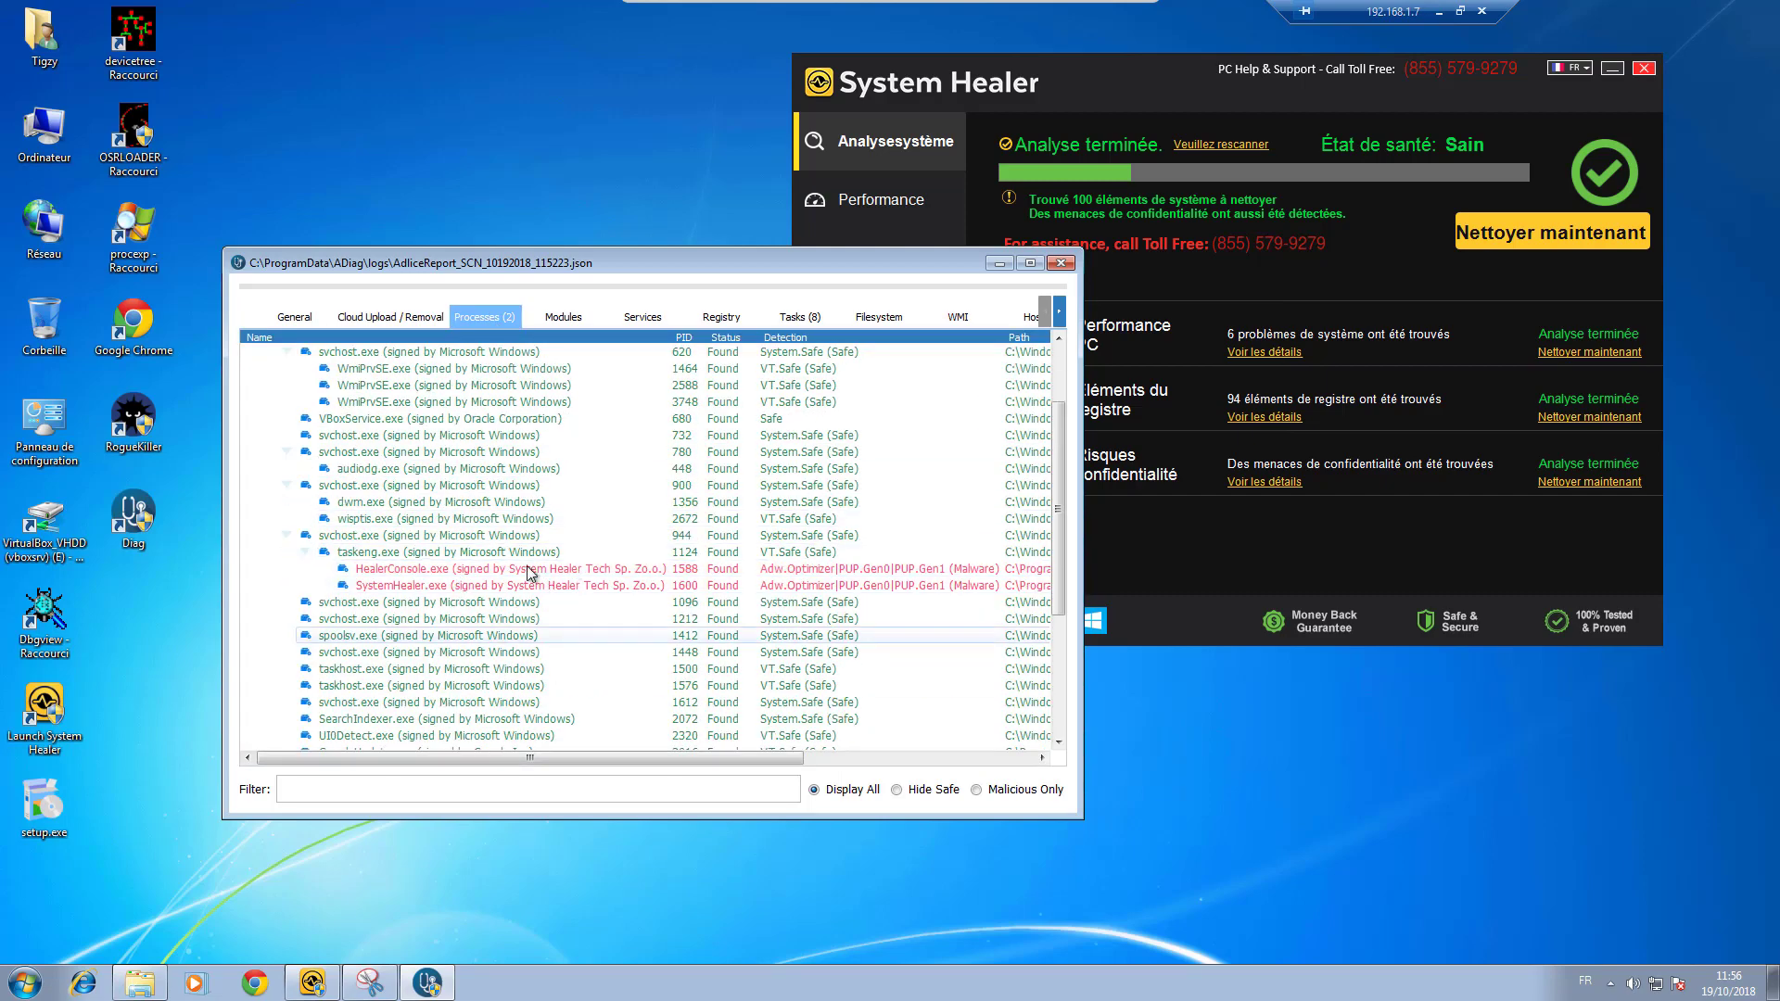
pyautogui.moveTo(578, 267)
pyautogui.mouseDown()
pyautogui.moveTo(1085, 308)
pyautogui.moveTo(834, 315)
pyautogui.moveTo(597, 279)
pyautogui.mouseUp()
pyautogui.click(575, 331)
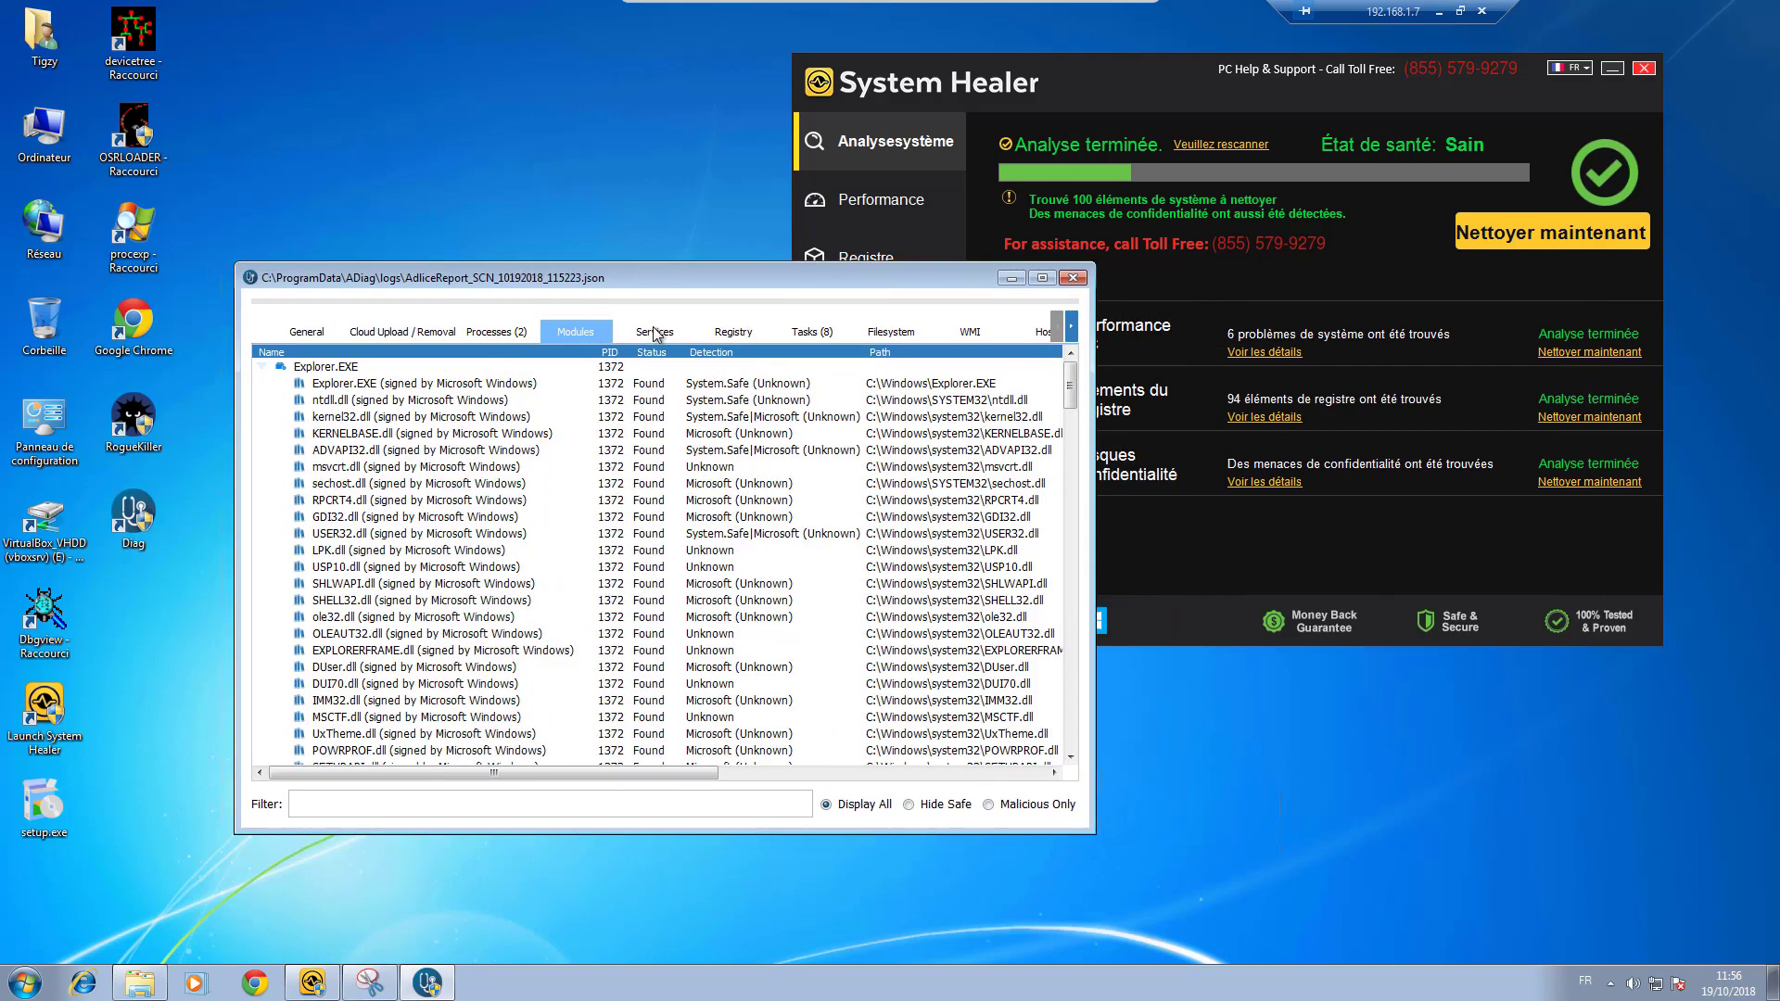
pyautogui.click(654, 332)
pyautogui.click(734, 332)
pyautogui.click(803, 332)
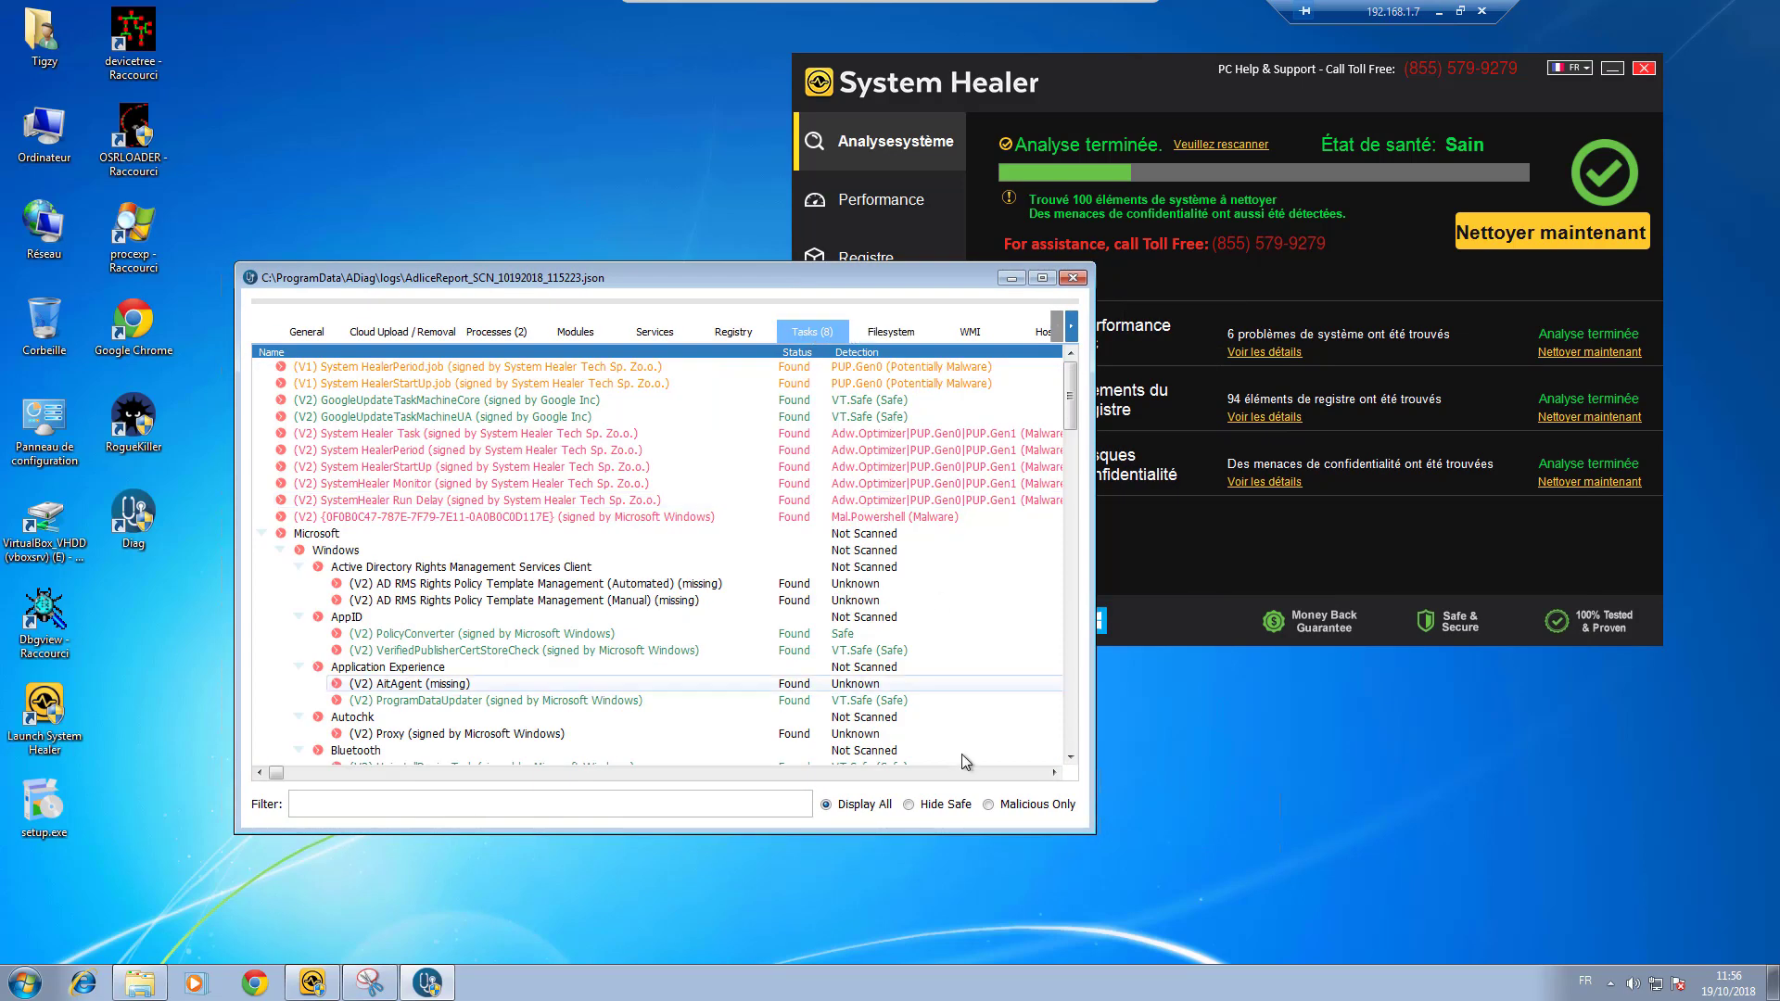
# Step: Open the report from its General tab as a text file in Notepad, read it, and close it
pyautogui.click(307, 332)
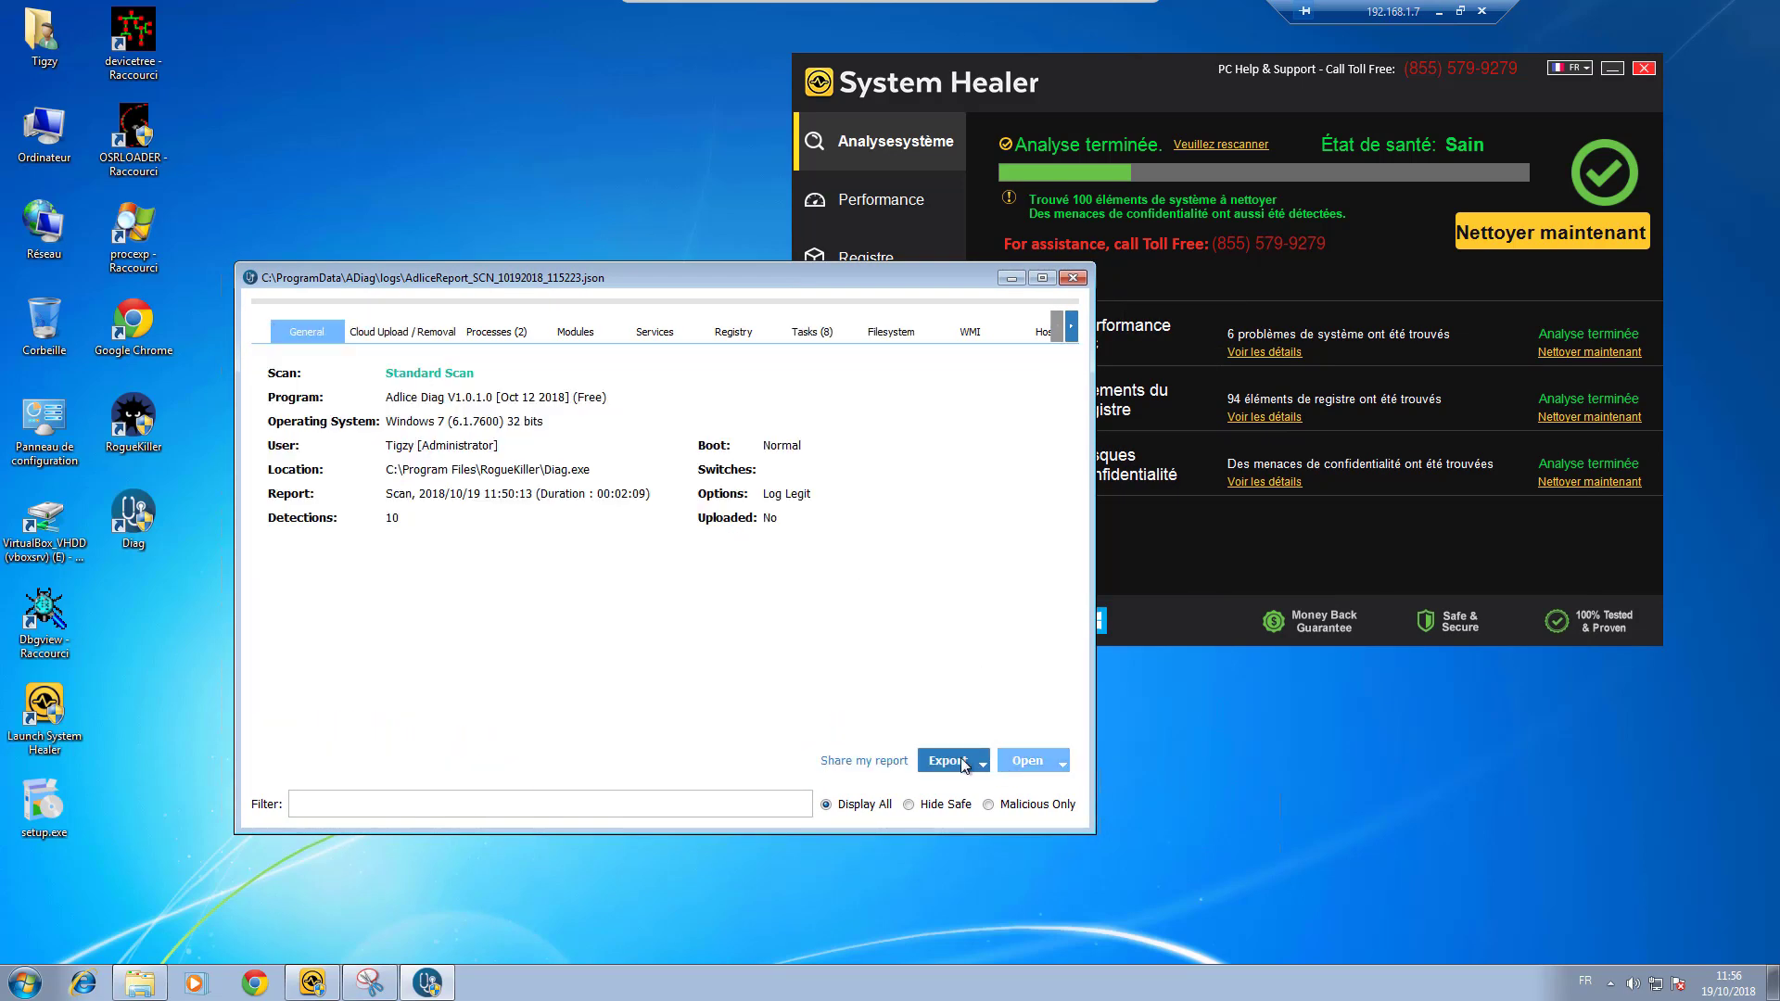
pyautogui.click(964, 763)
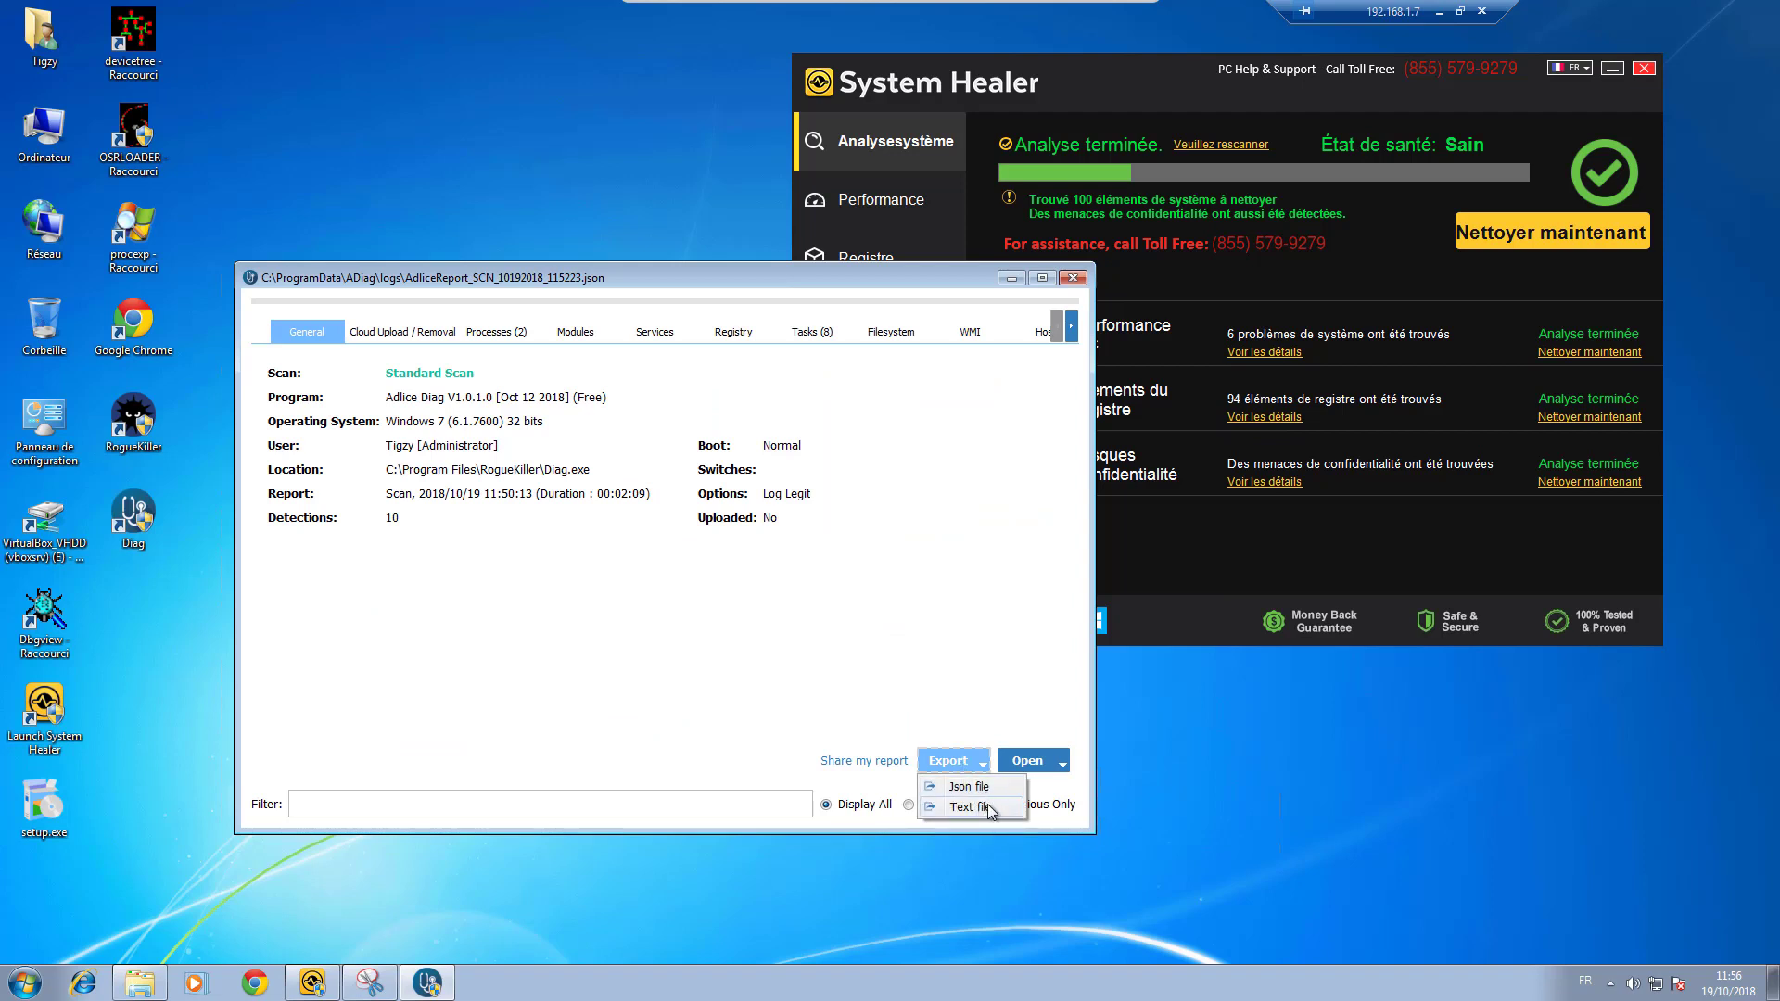
pyautogui.click(1049, 765)
pyautogui.click(1050, 765)
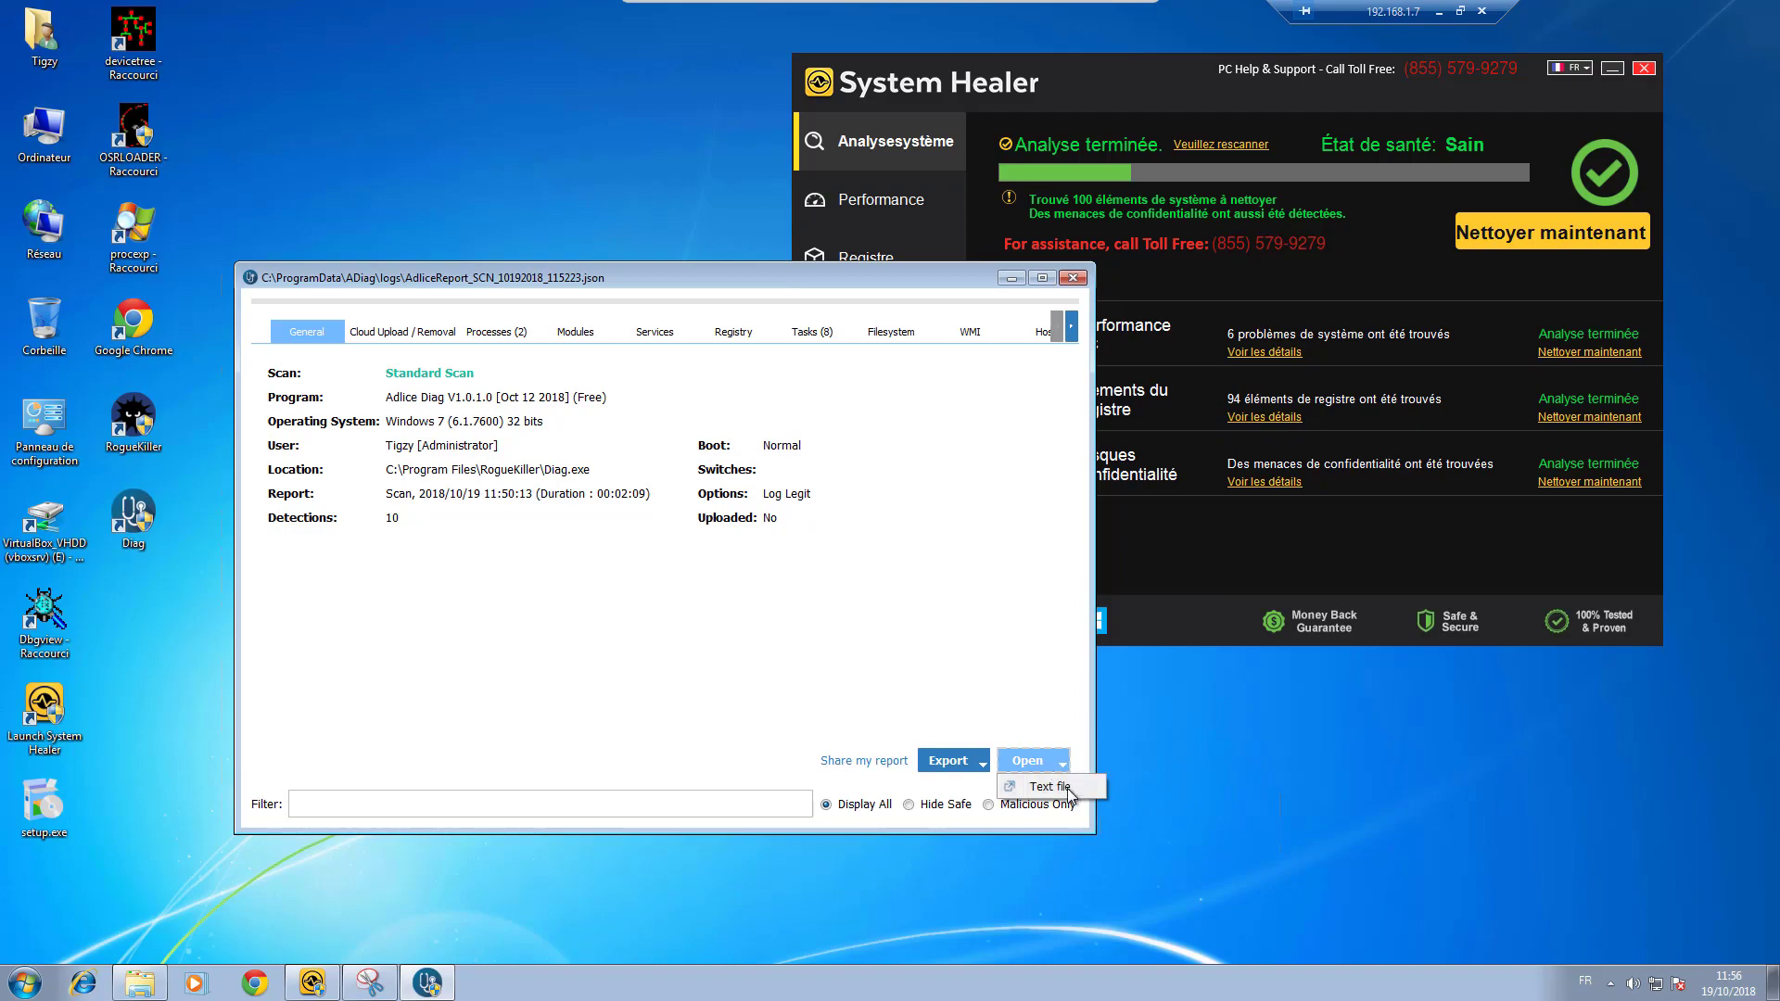
pyautogui.click(1075, 784)
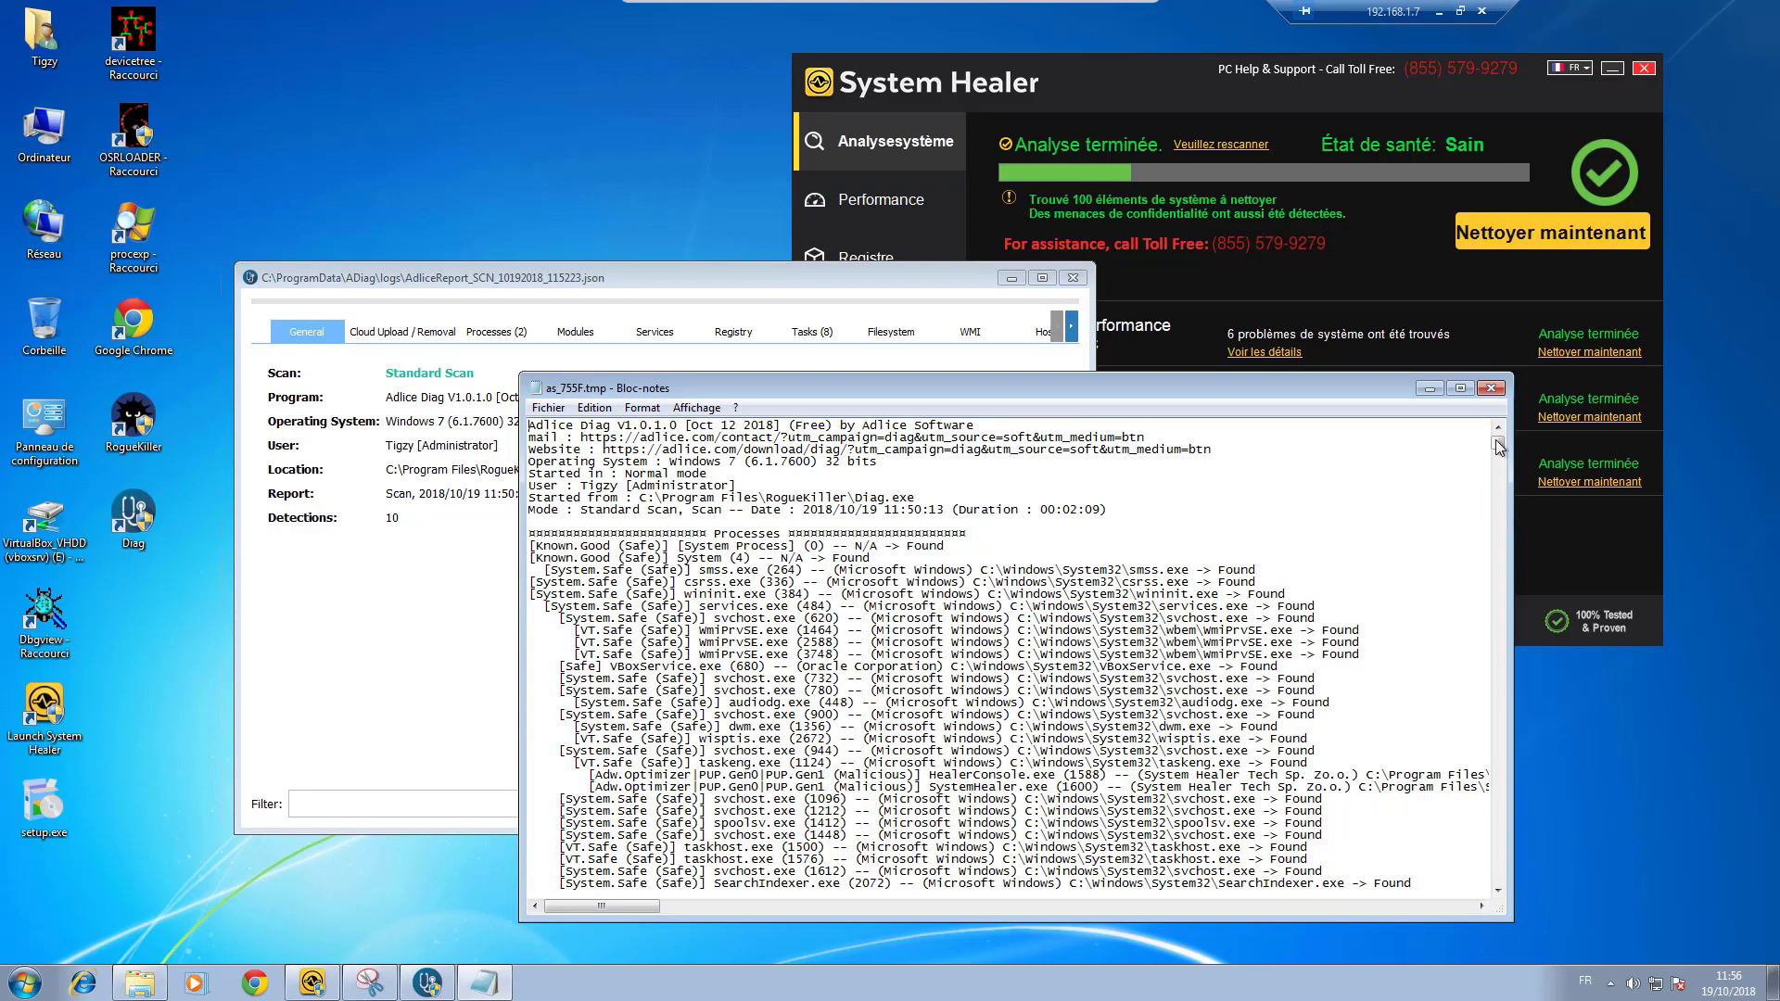
pyautogui.moveTo(1497, 445); pyautogui.dragTo(1507, 614)
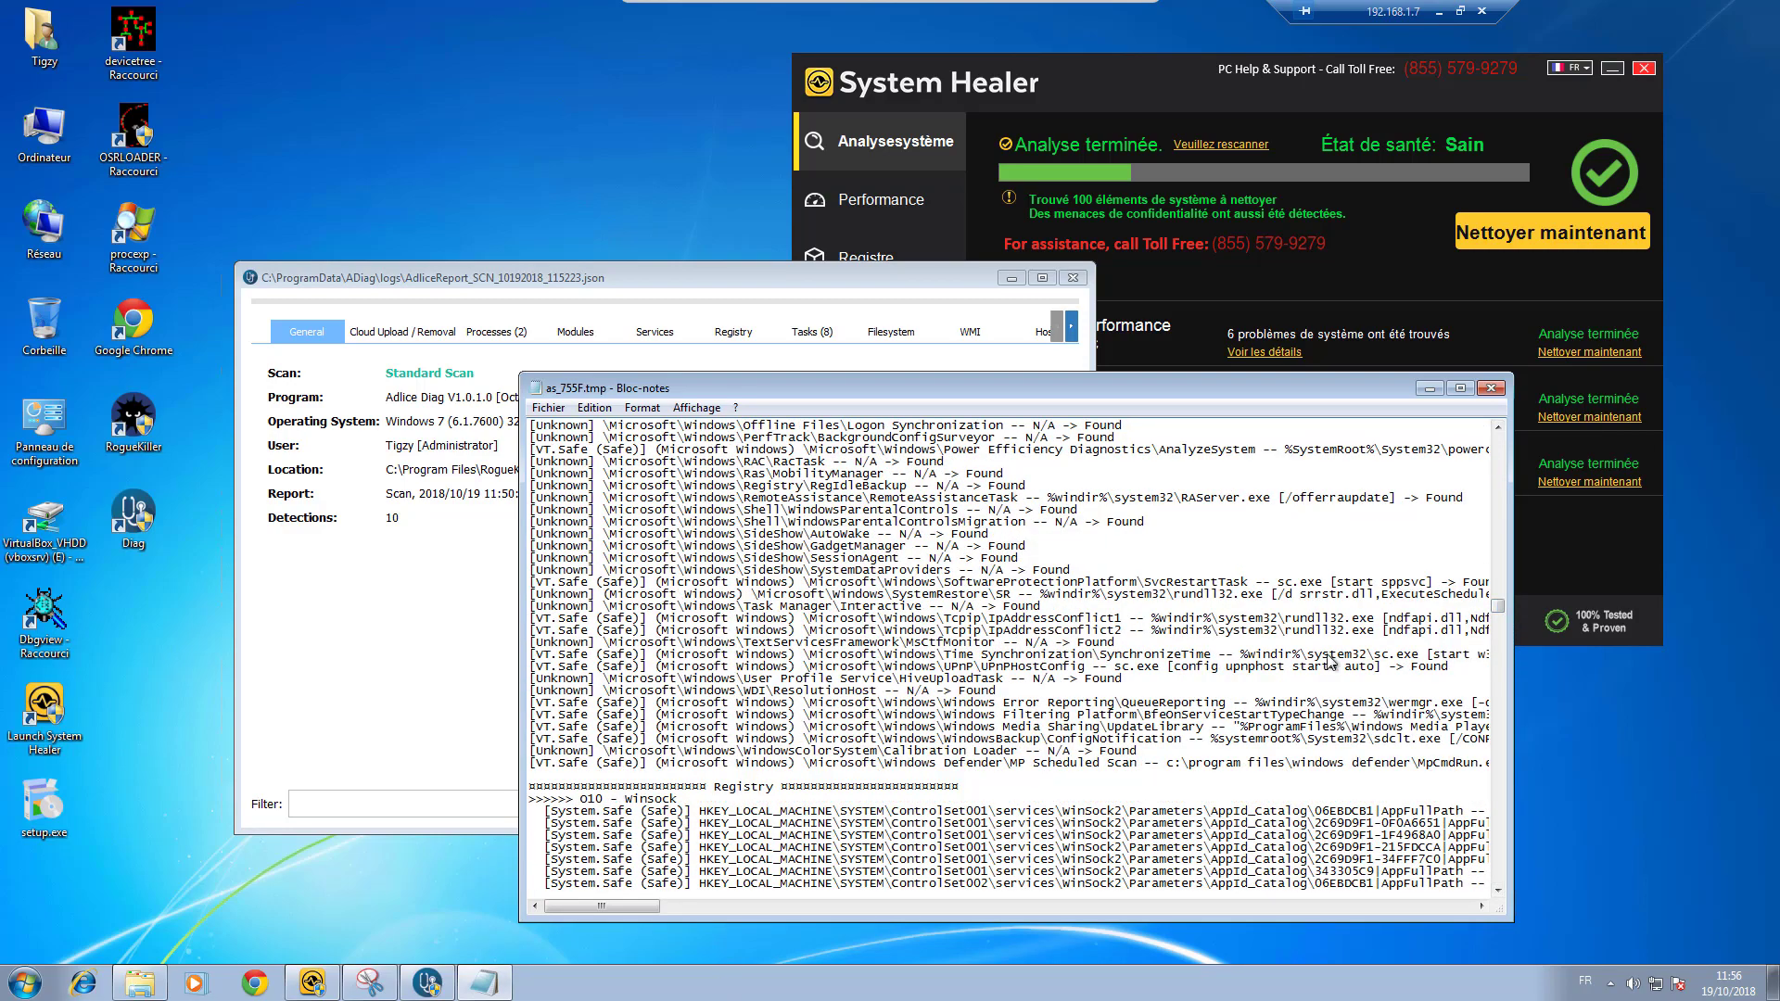
pyautogui.scroll(-3, 1332, 662)
pyautogui.hotkey('alt', 'F4')
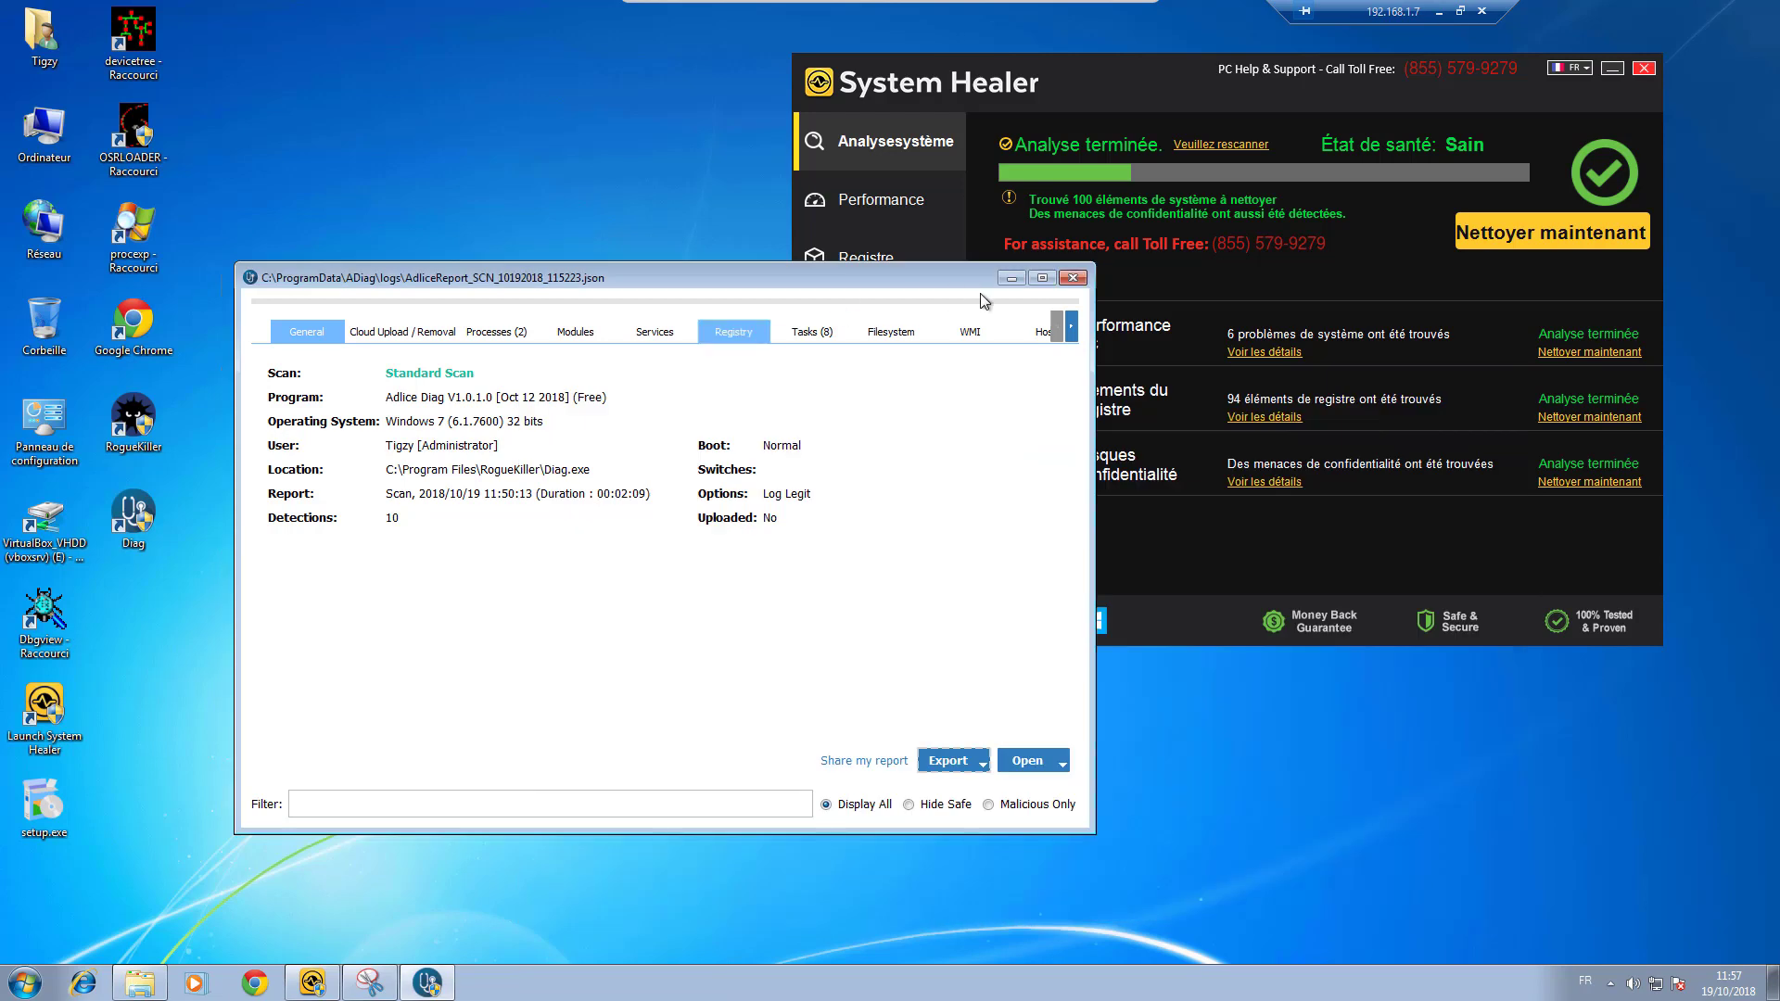
# Step: Close the report and read the threat details for HealerConsole.exe and System HealerPeriod.job
pyautogui.click(1074, 278)
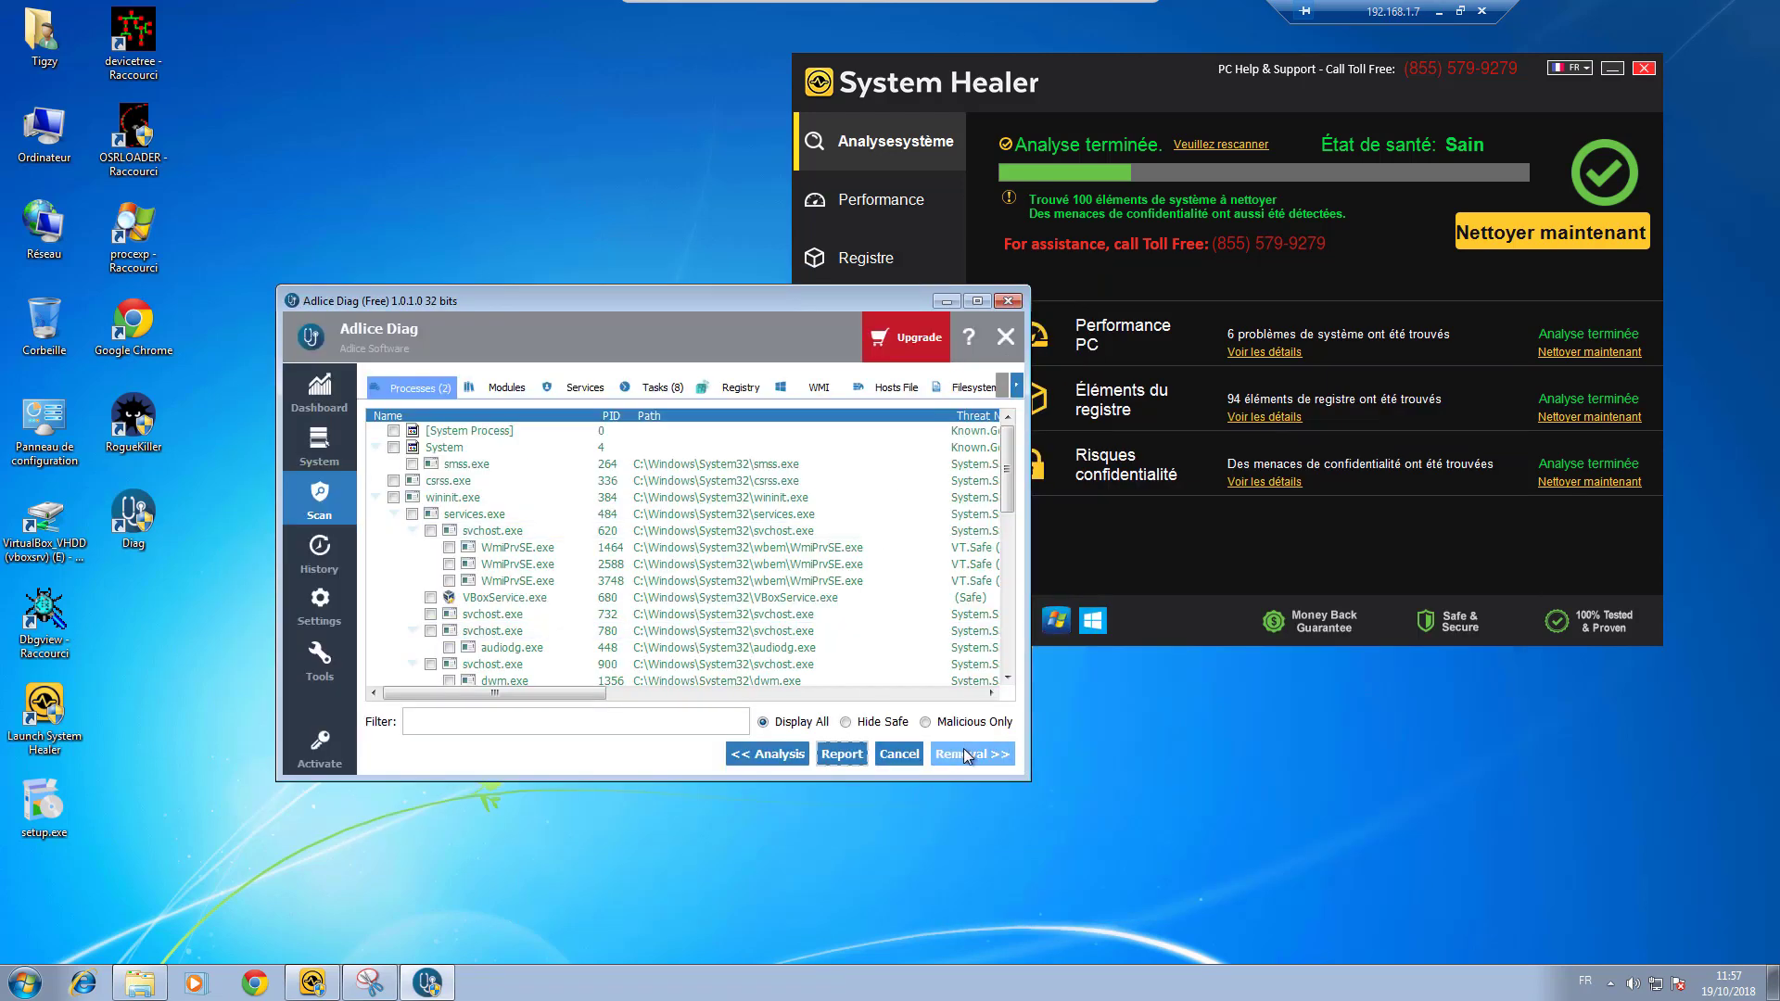
pyautogui.click(986, 750)
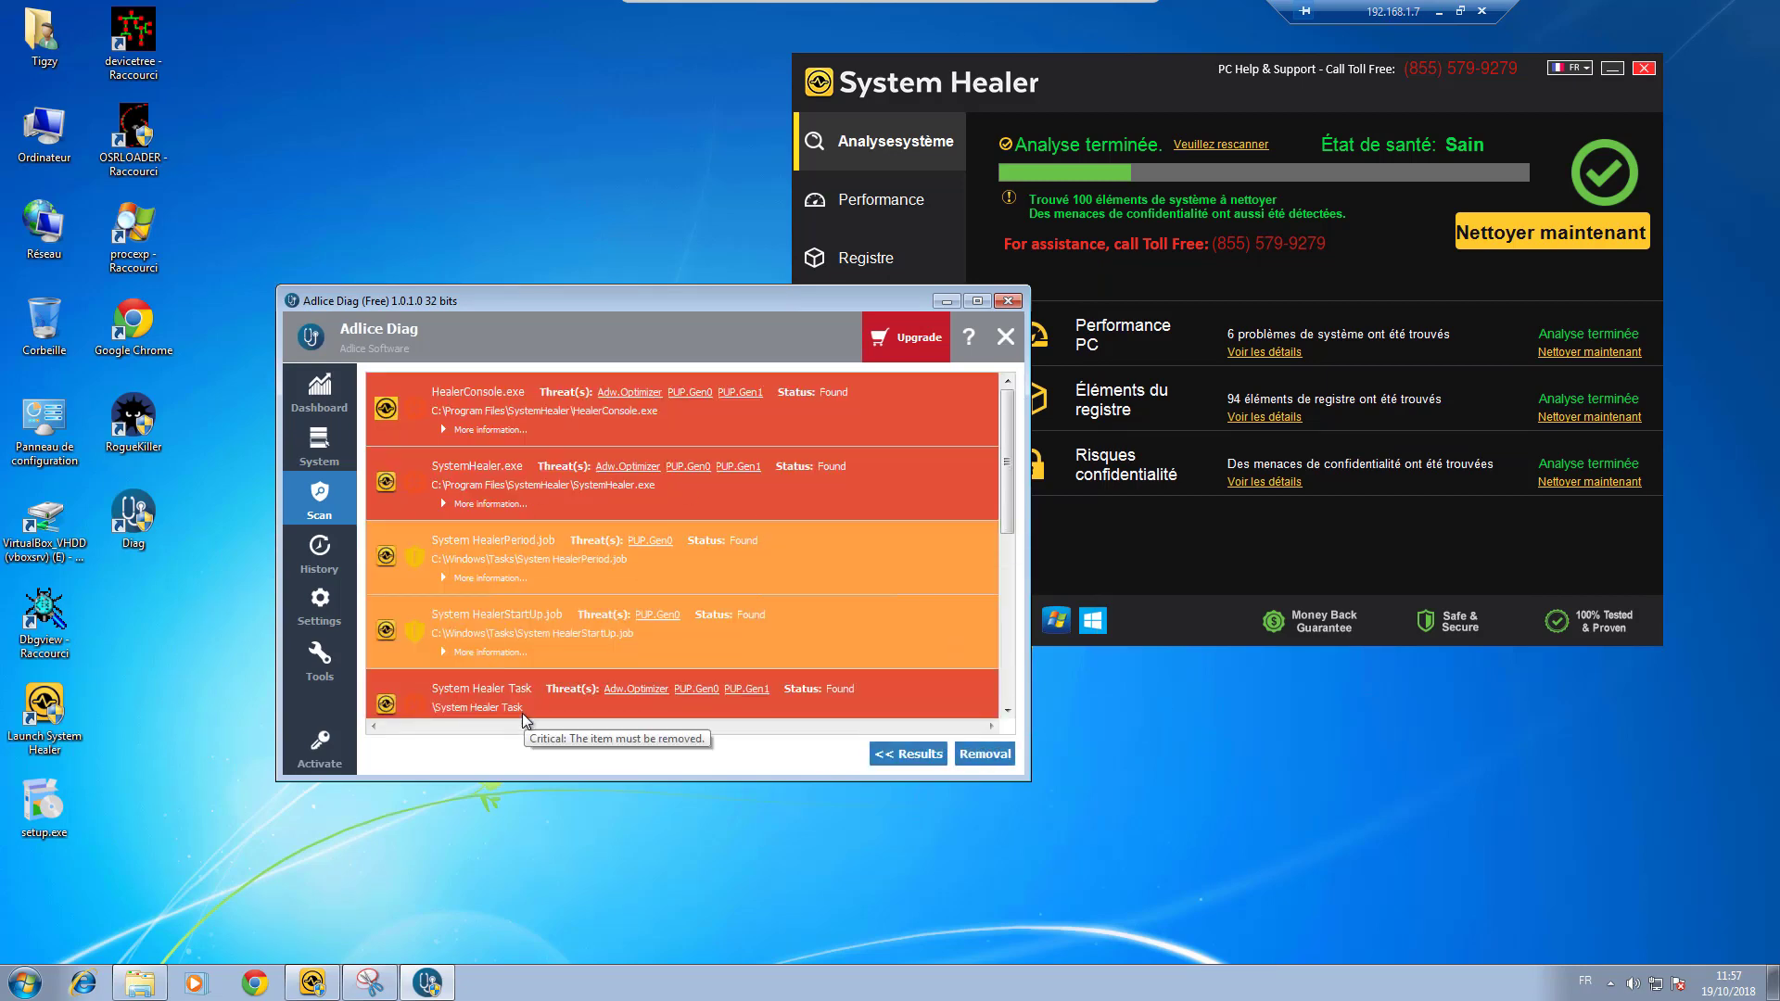
pyautogui.click(495, 430)
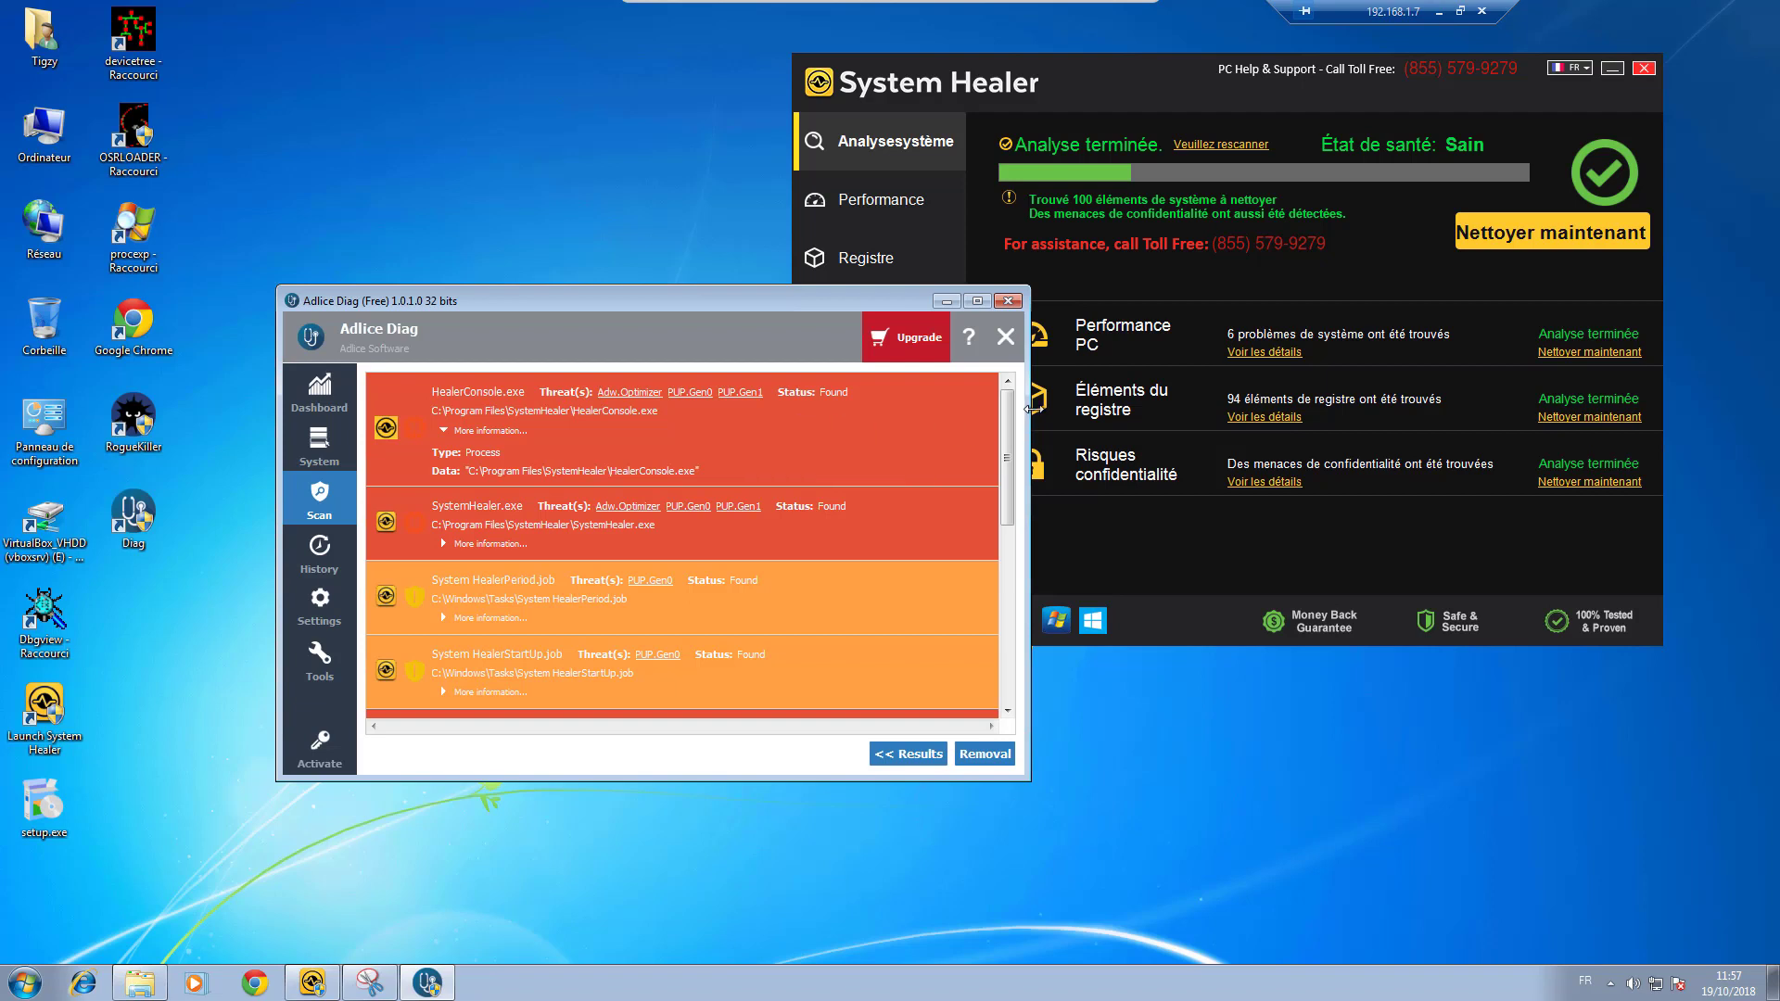
pyautogui.moveTo(1009, 411); pyautogui.dragTo(1014, 430)
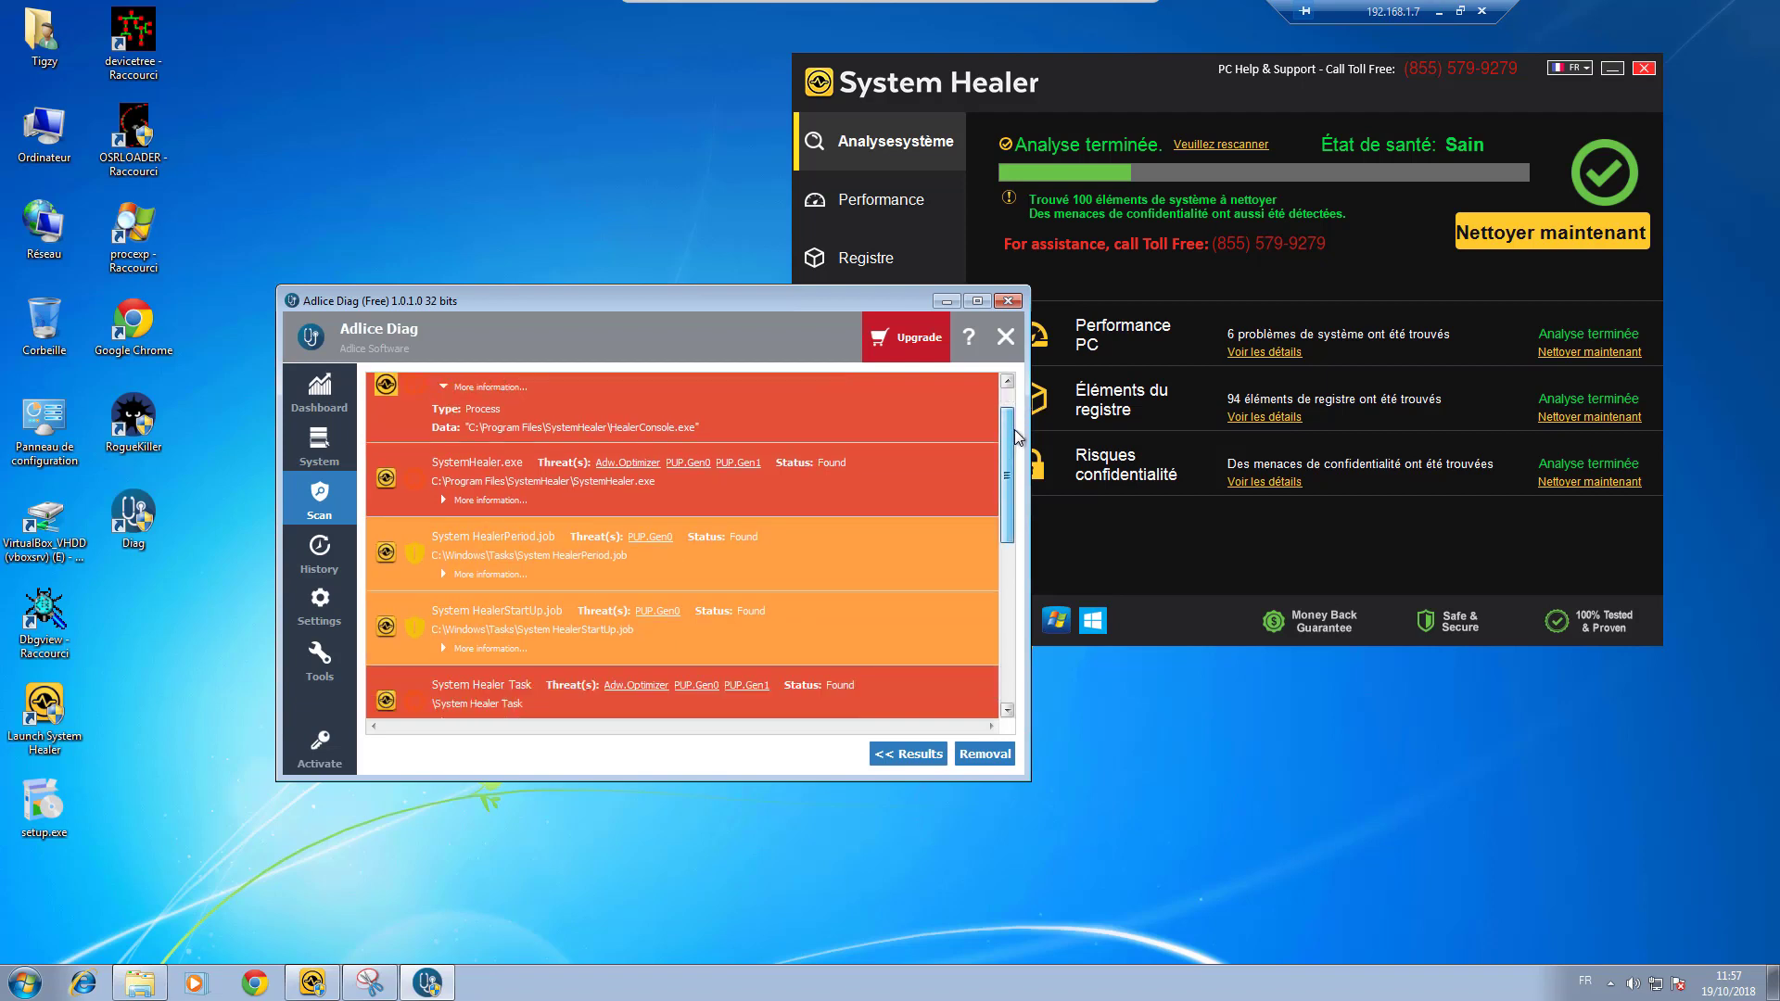
pyautogui.click(469, 575)
pyautogui.moveTo(1003, 458); pyautogui.dragTo(1014, 675)
pyautogui.click(903, 753)
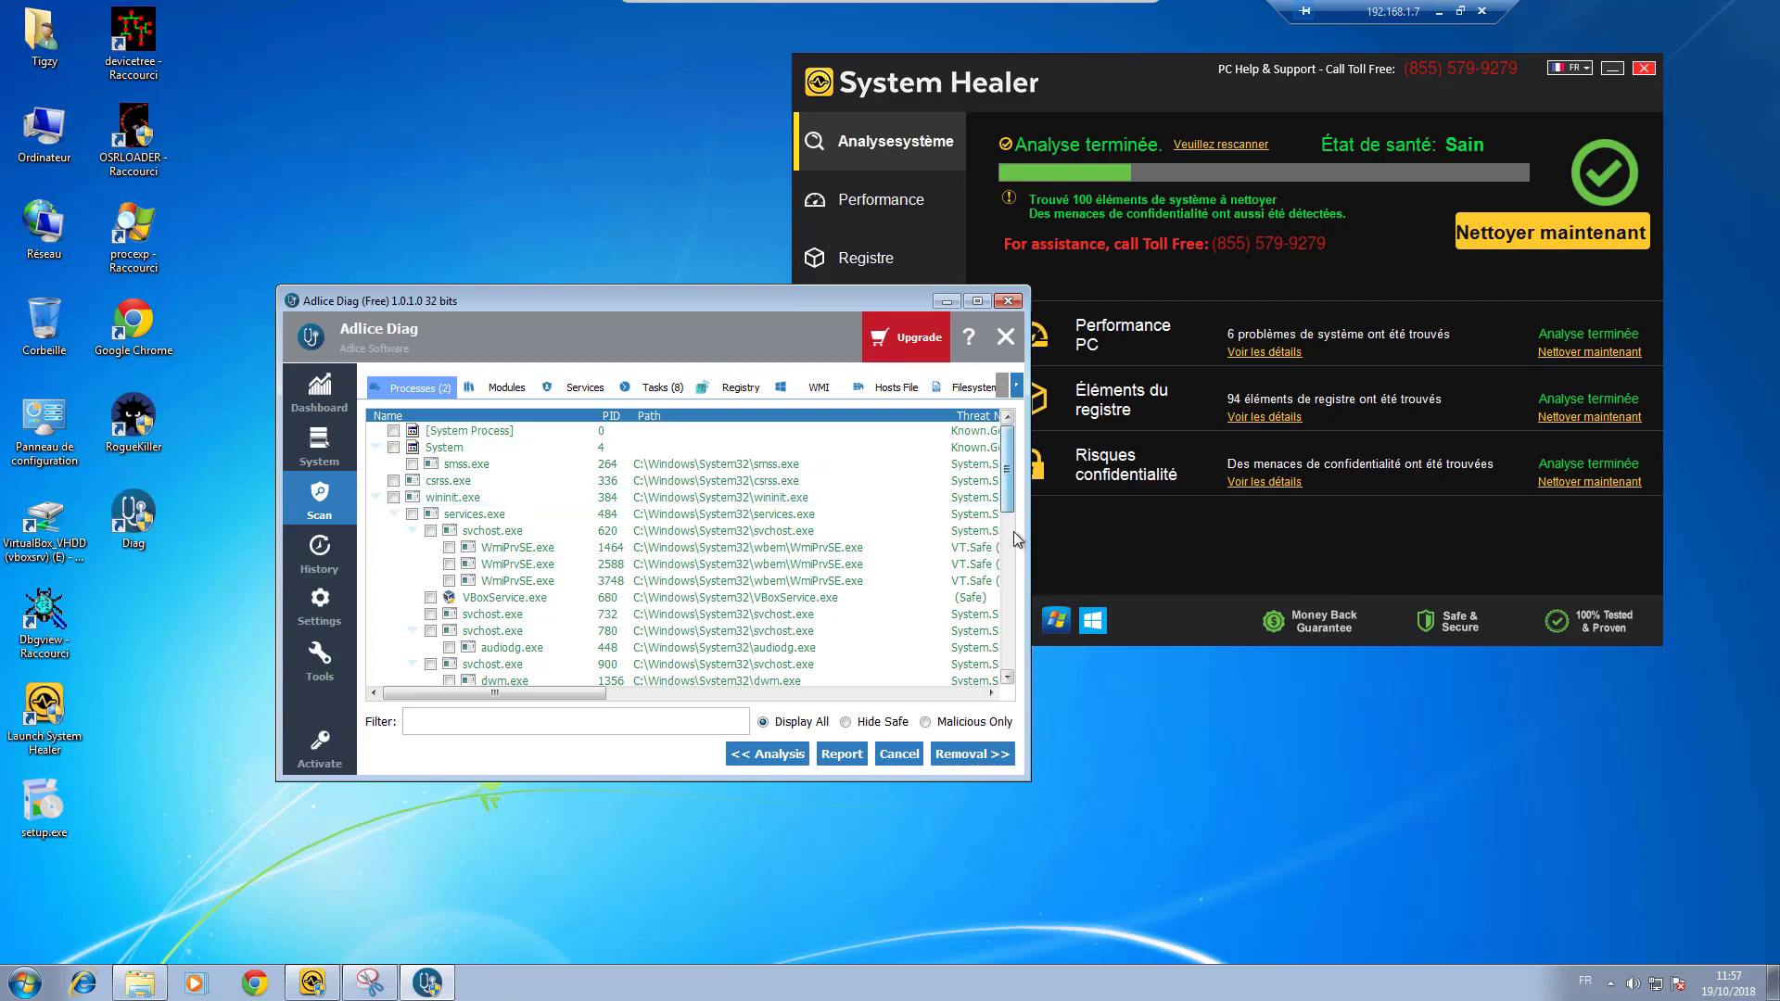
# Step: Switch between the results and the removal list to review the queued System Healer threats
pyautogui.scroll(-10, 468, 676)
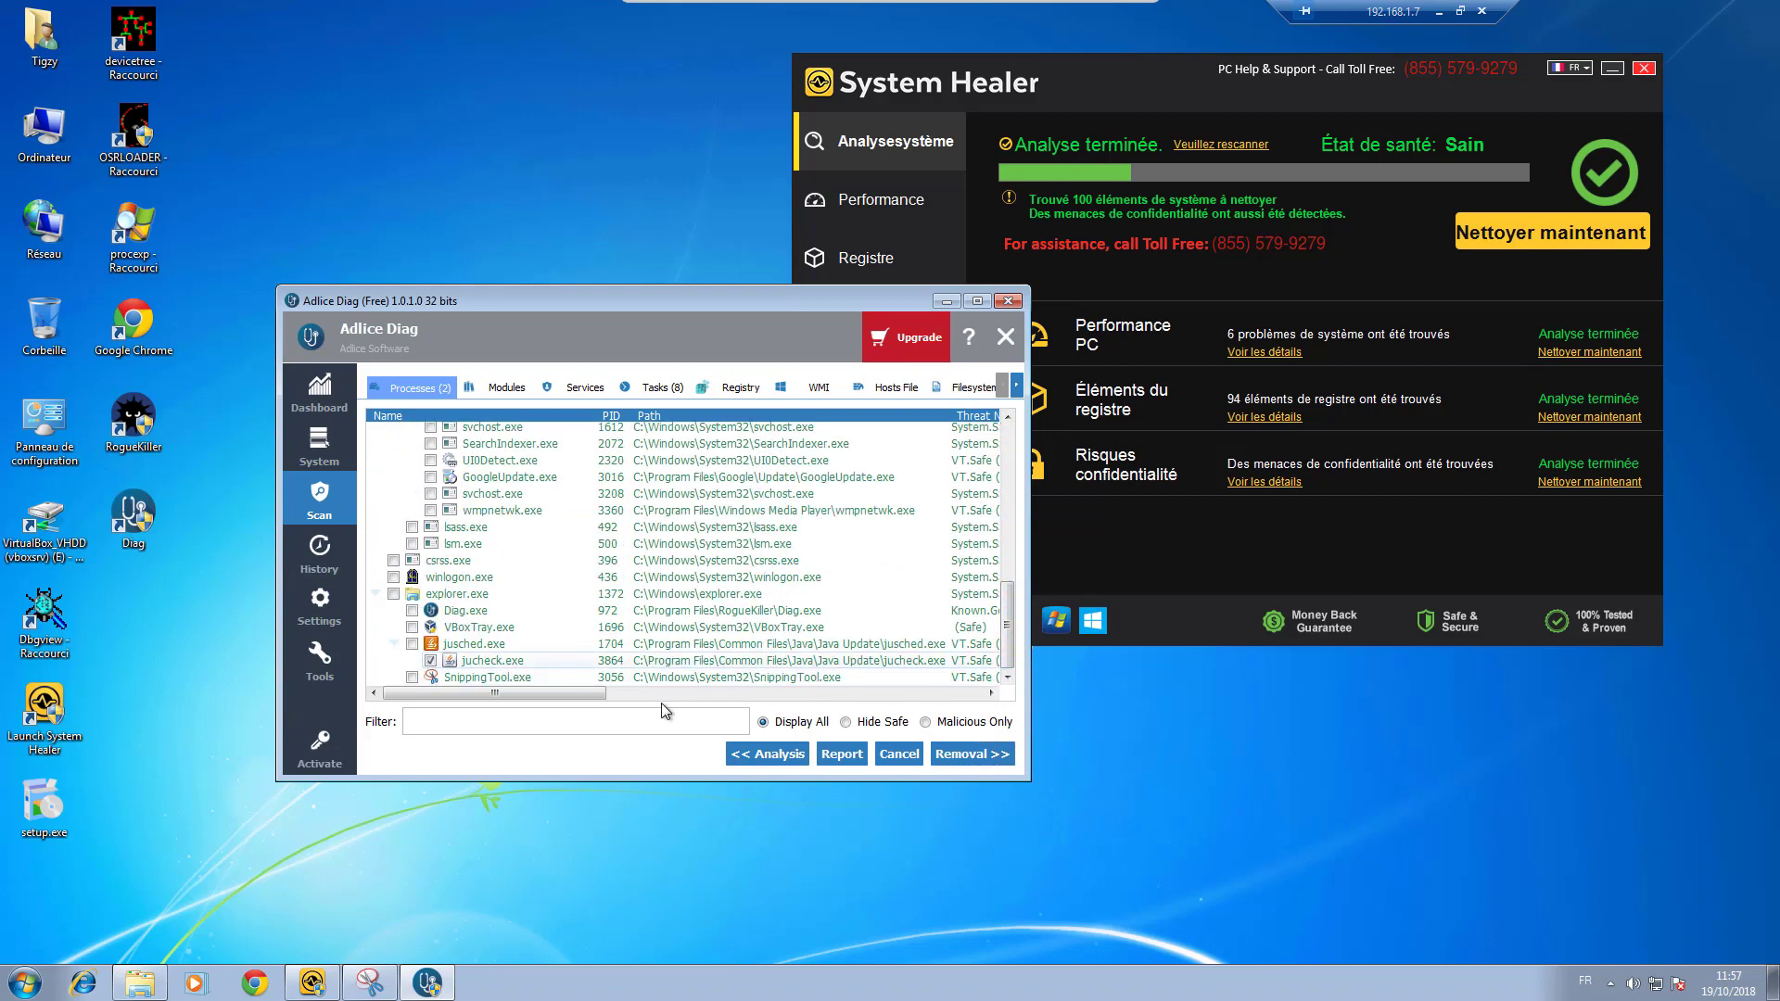
pyautogui.click(981, 756)
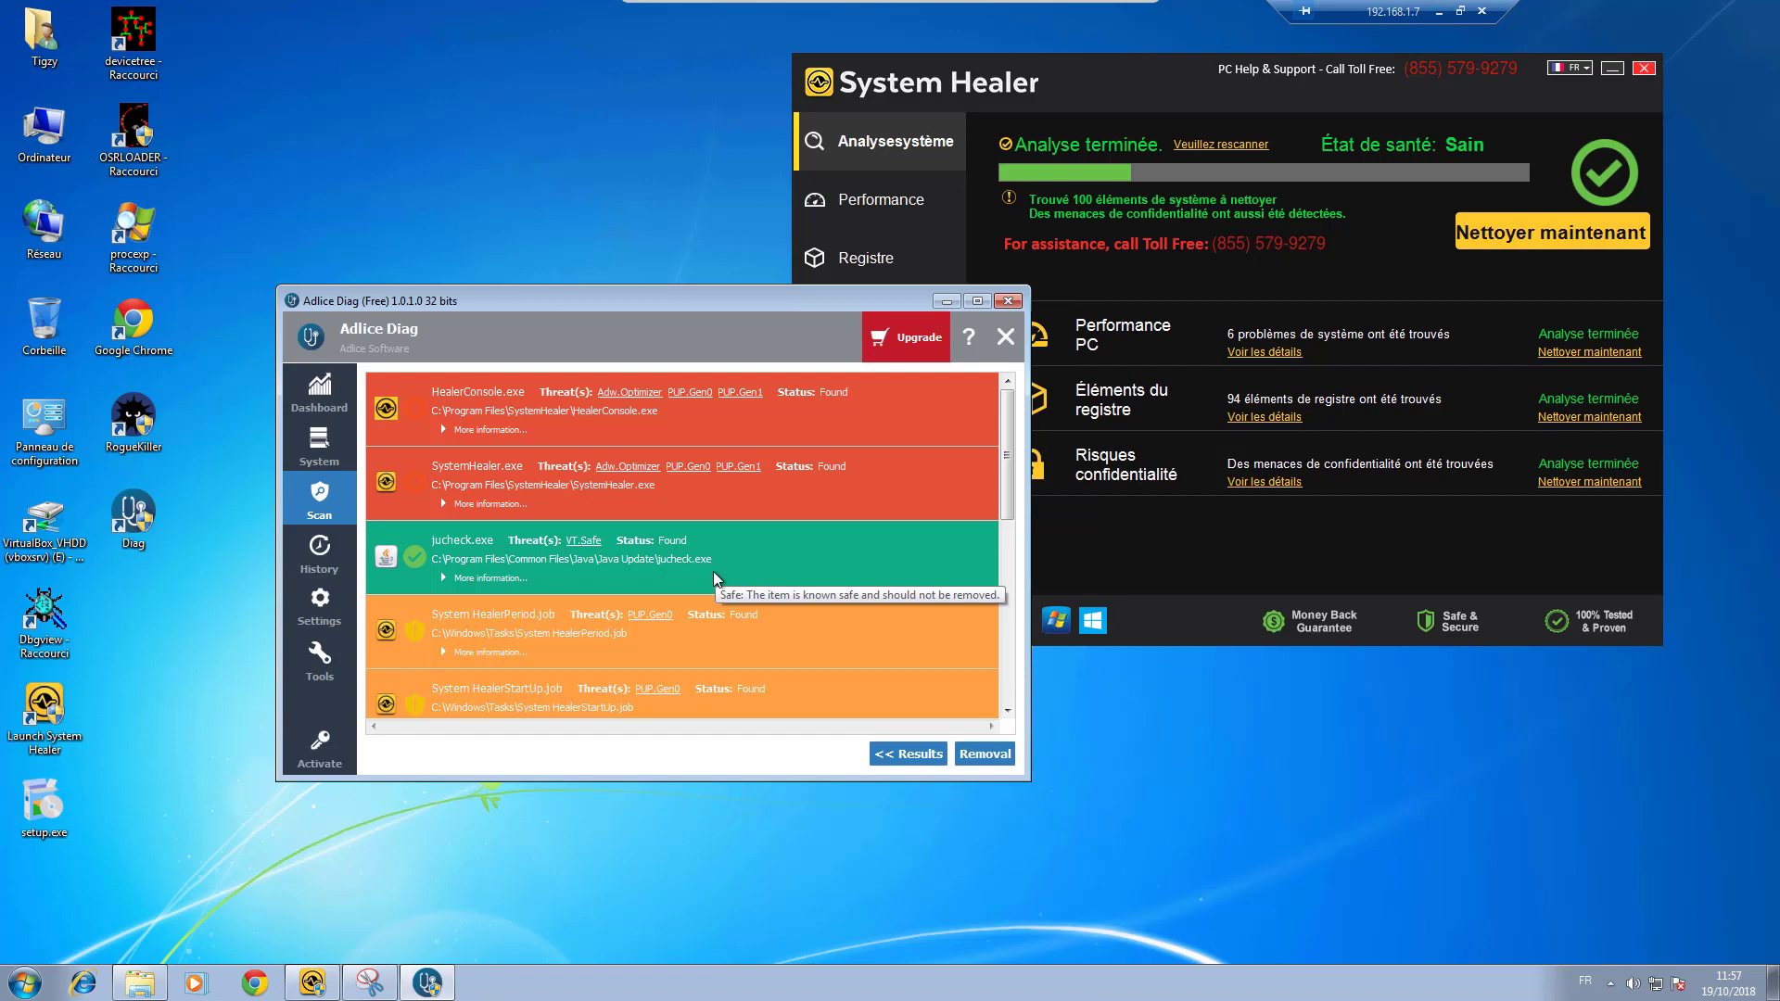
pyautogui.click(889, 753)
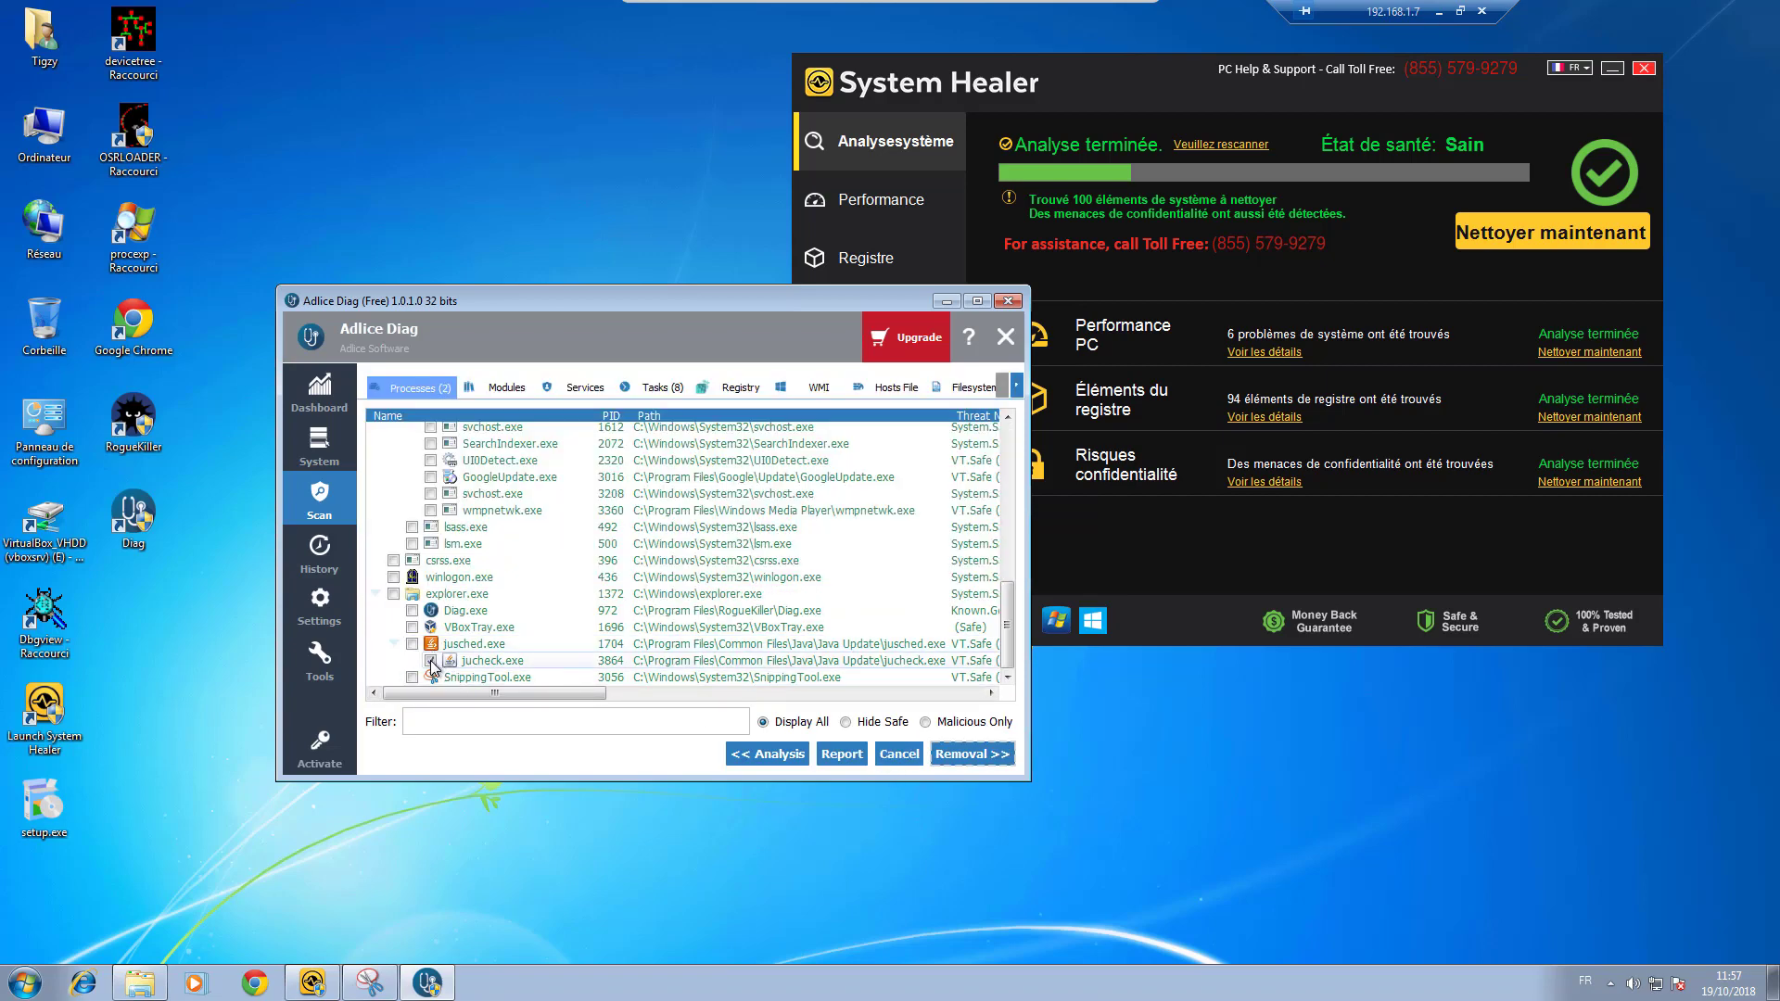
pyautogui.click(956, 752)
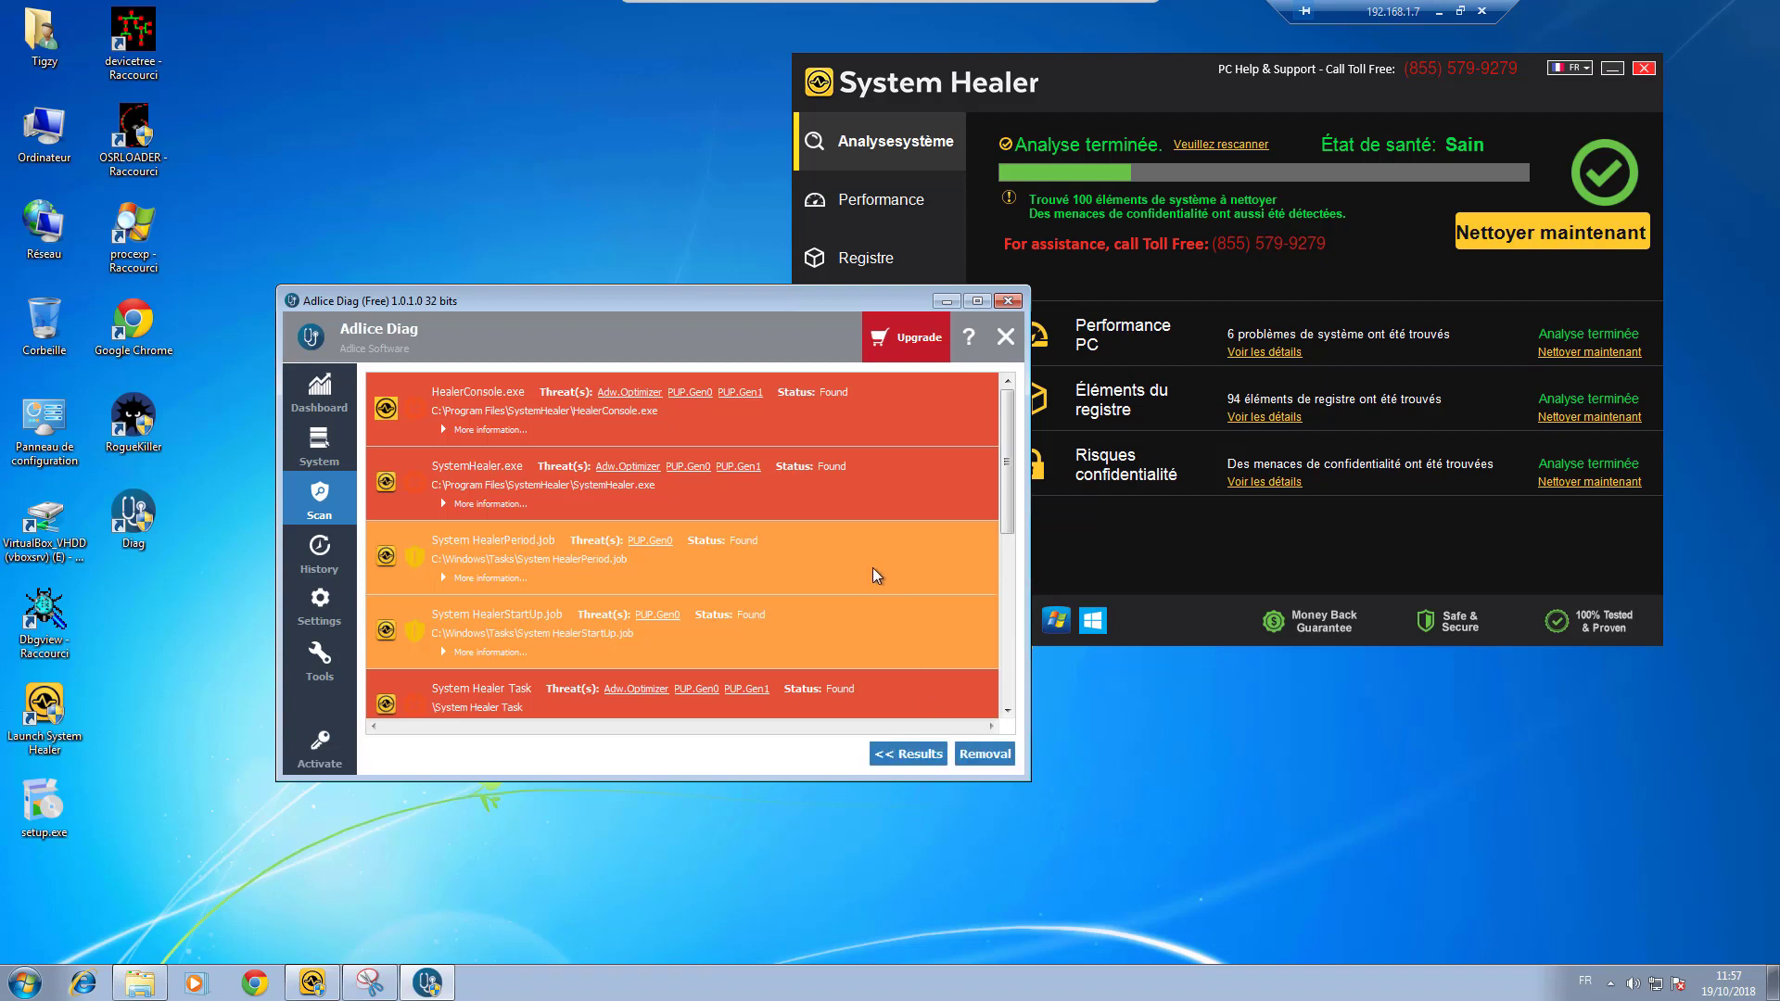
pyautogui.moveTo(1009, 425)
pyautogui.mouseDown()
pyautogui.moveTo(1016, 627)
pyautogui.moveTo(996, 402)
pyautogui.mouseUp()
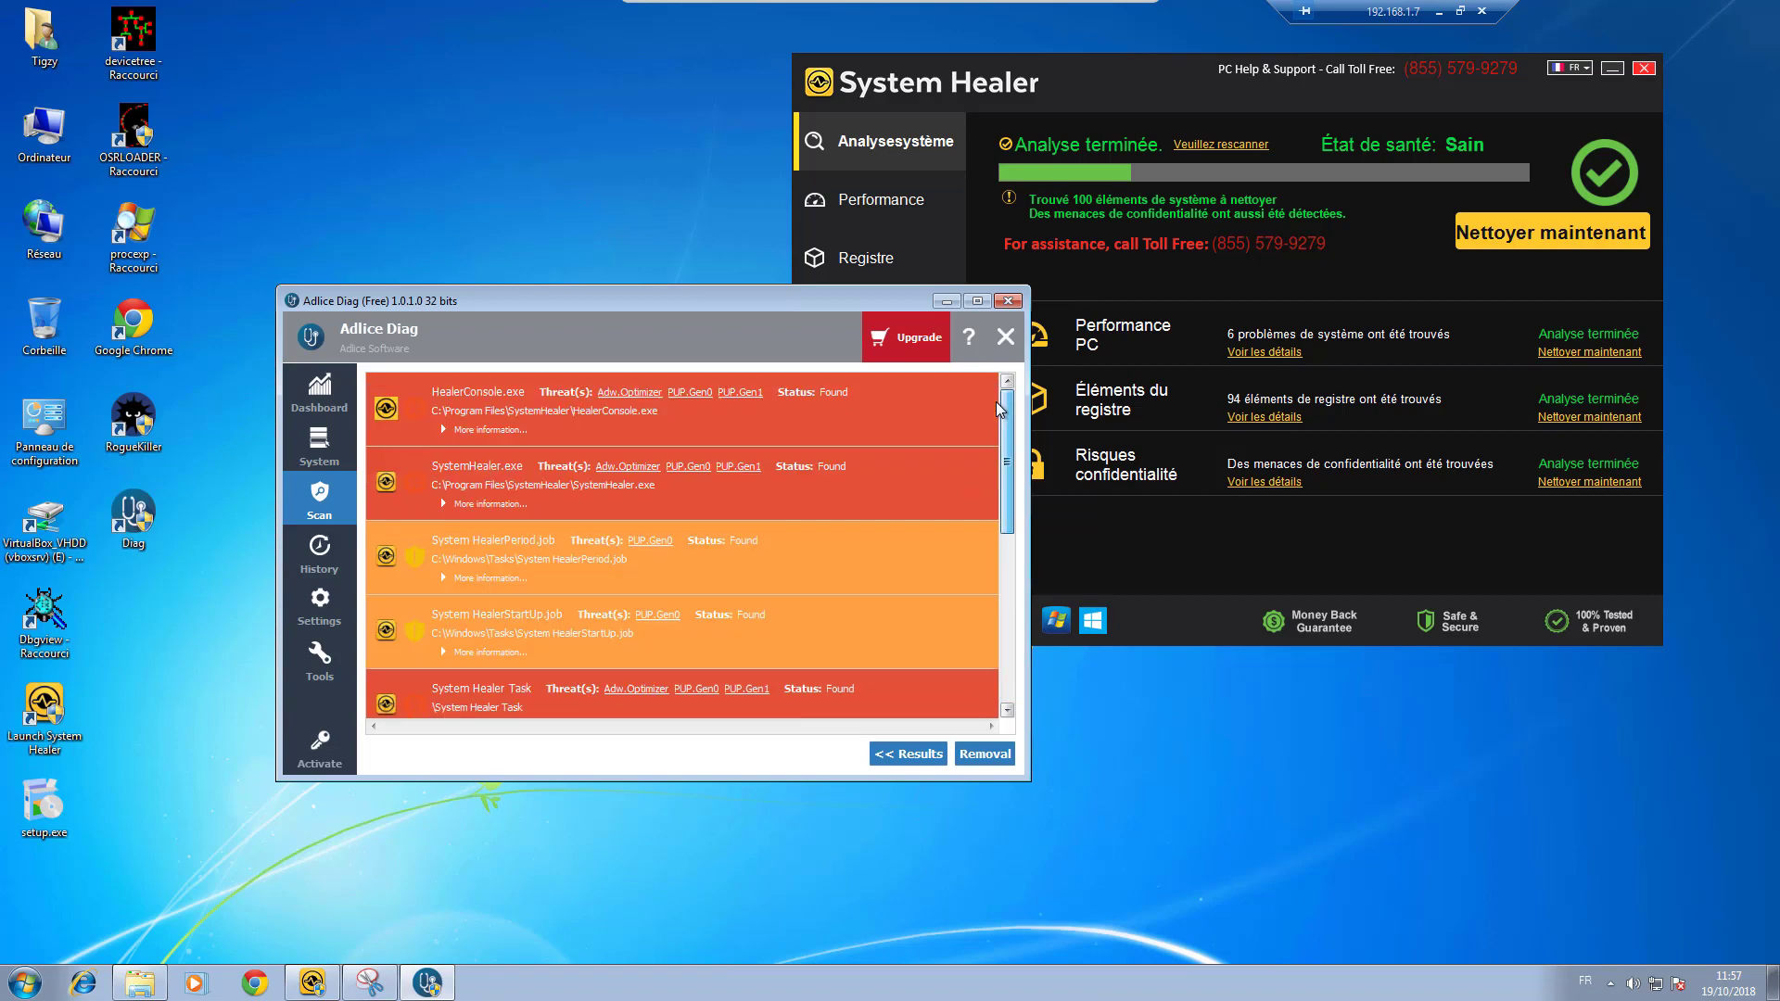
# Step: Remove the queued threats and view results showing HealerConsole.exe and SystemHealer.exe as Killed
pyautogui.click(980, 754)
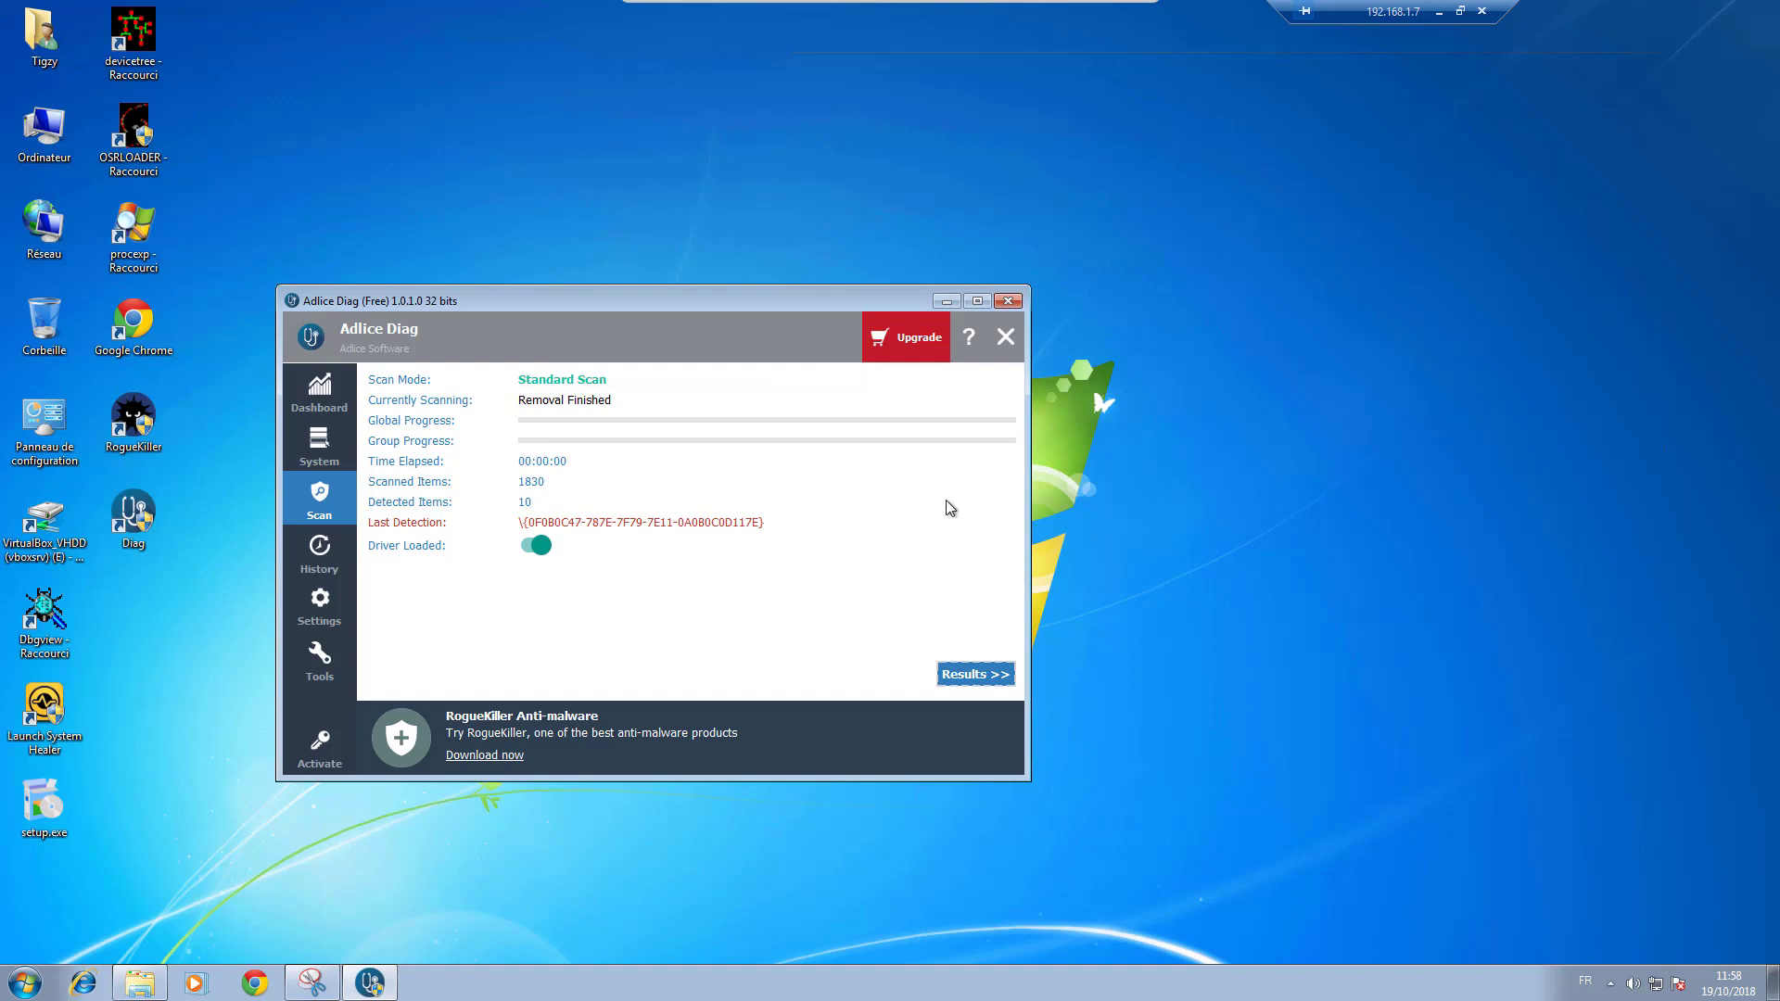
pyautogui.click(969, 674)
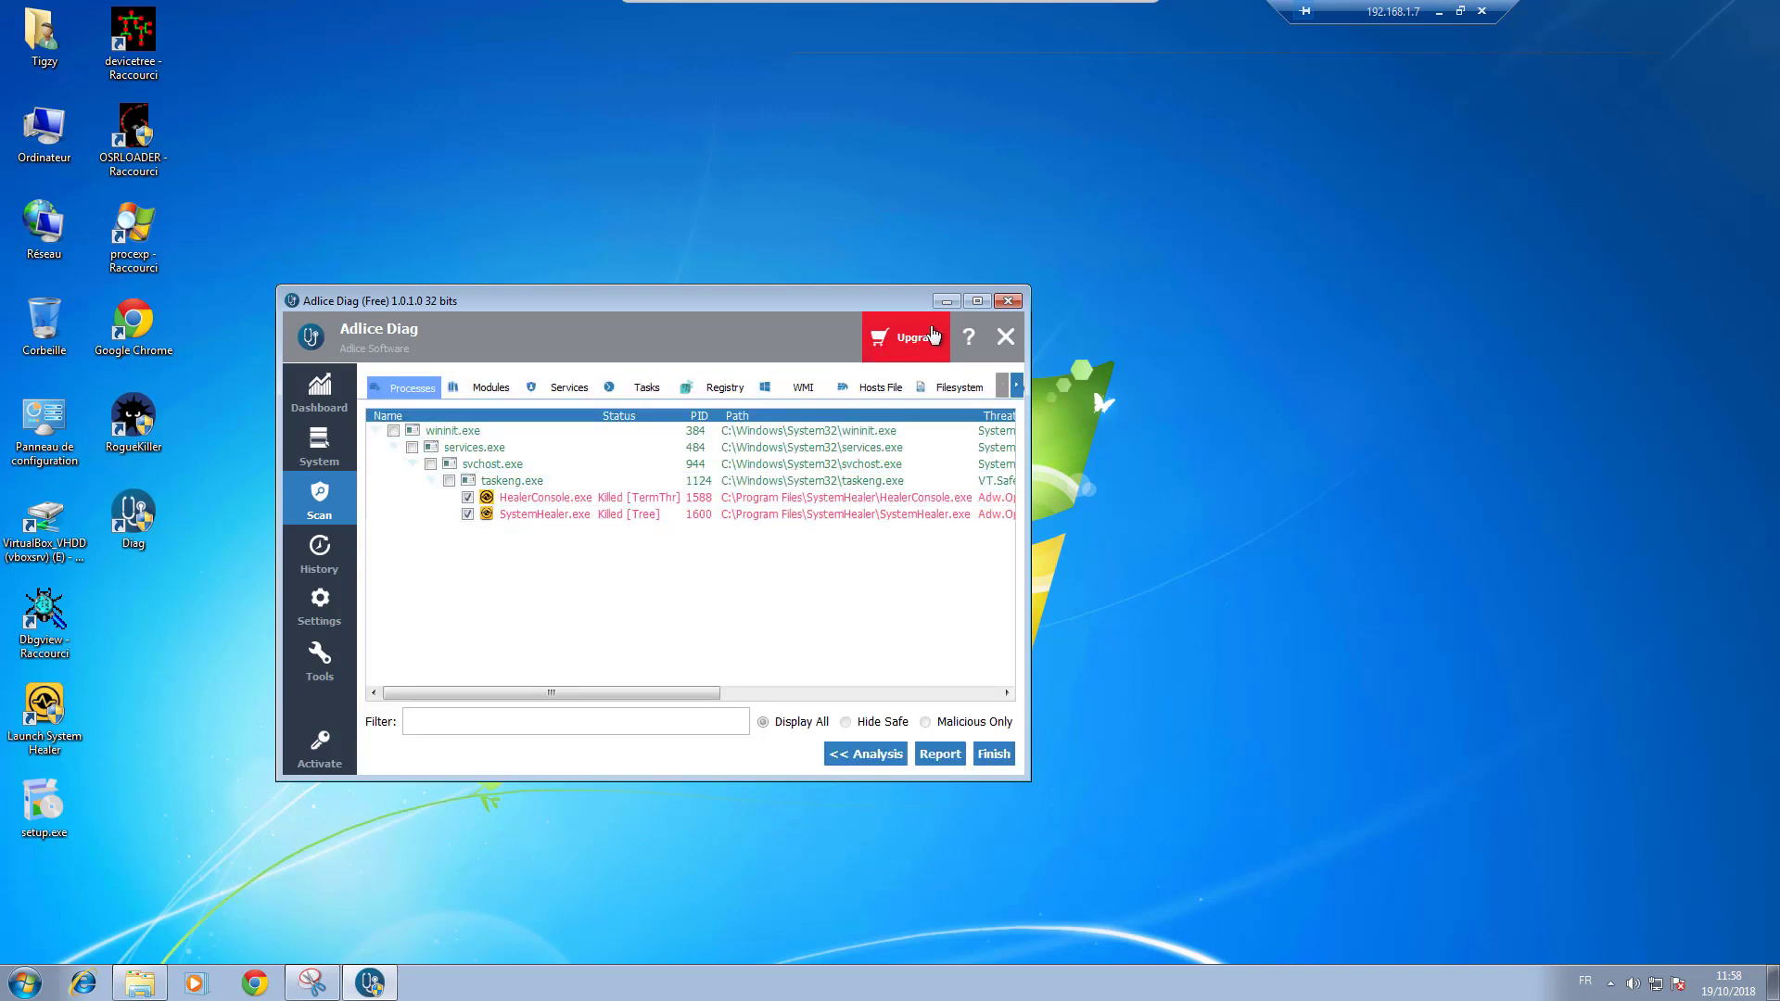
# Step: Maximize the window, widen the Status and Name columns, and view the Deleted scheduled tasks
pyautogui.click(973, 301)
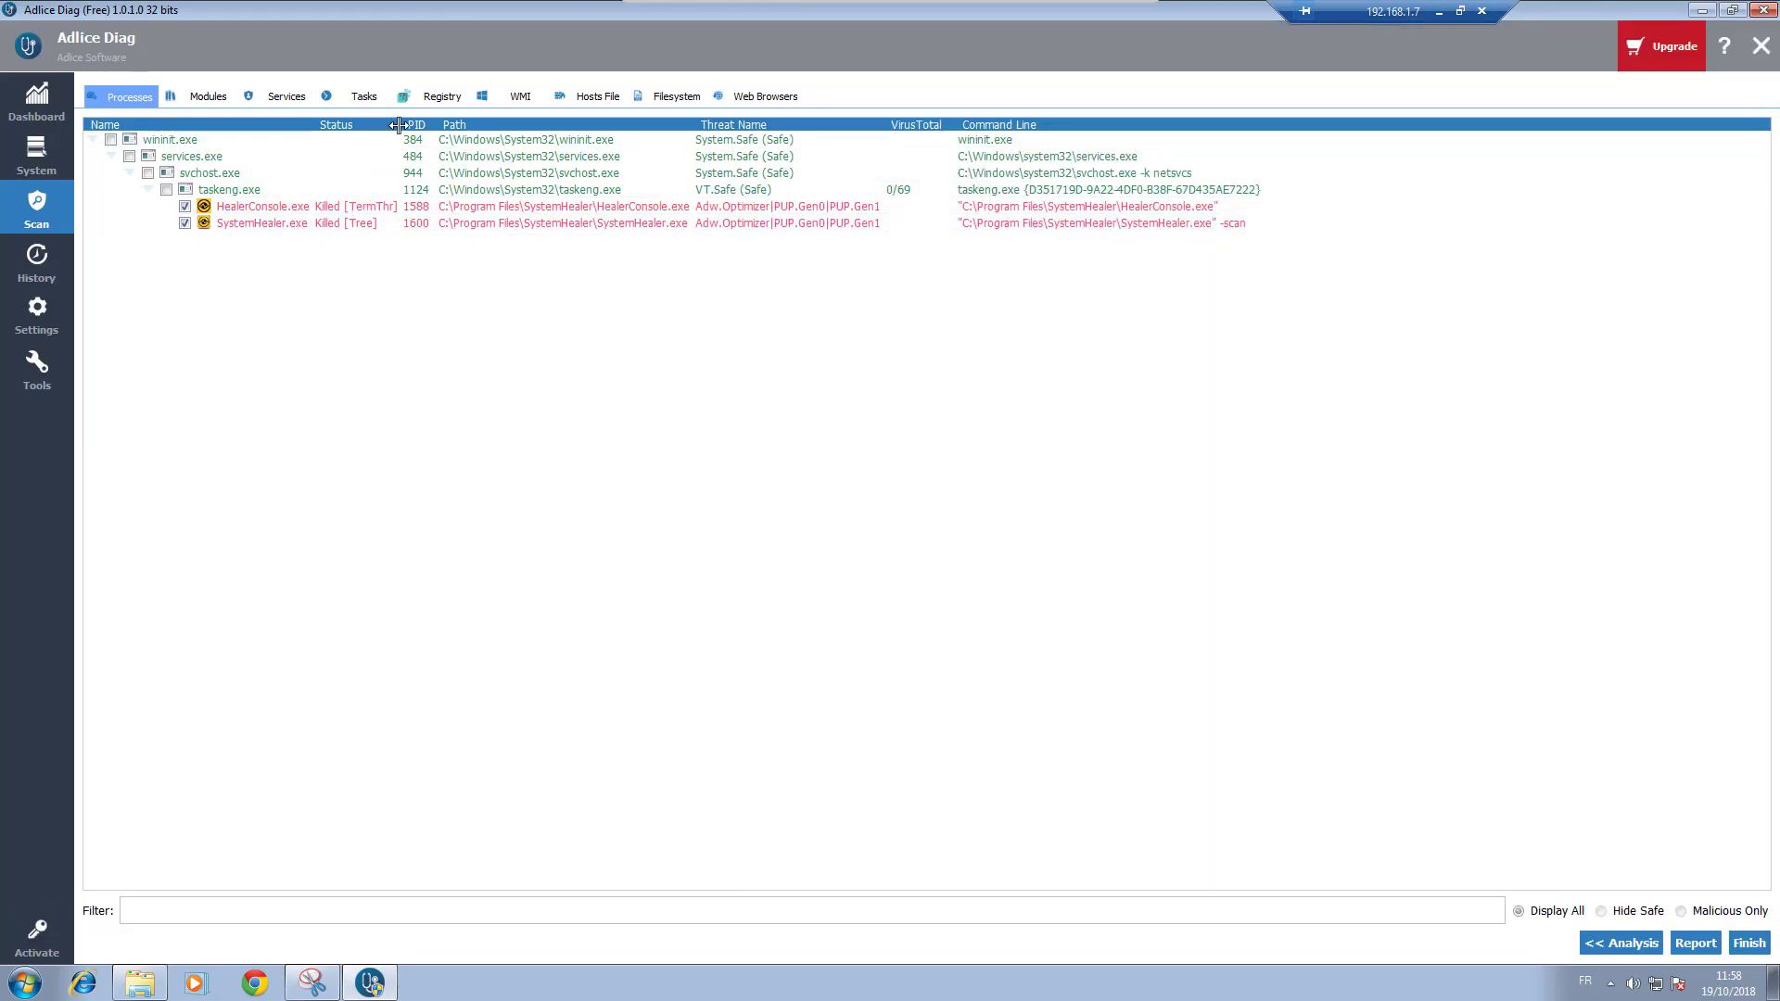
pyautogui.moveTo(399, 125); pyautogui.dragTo(434, 125)
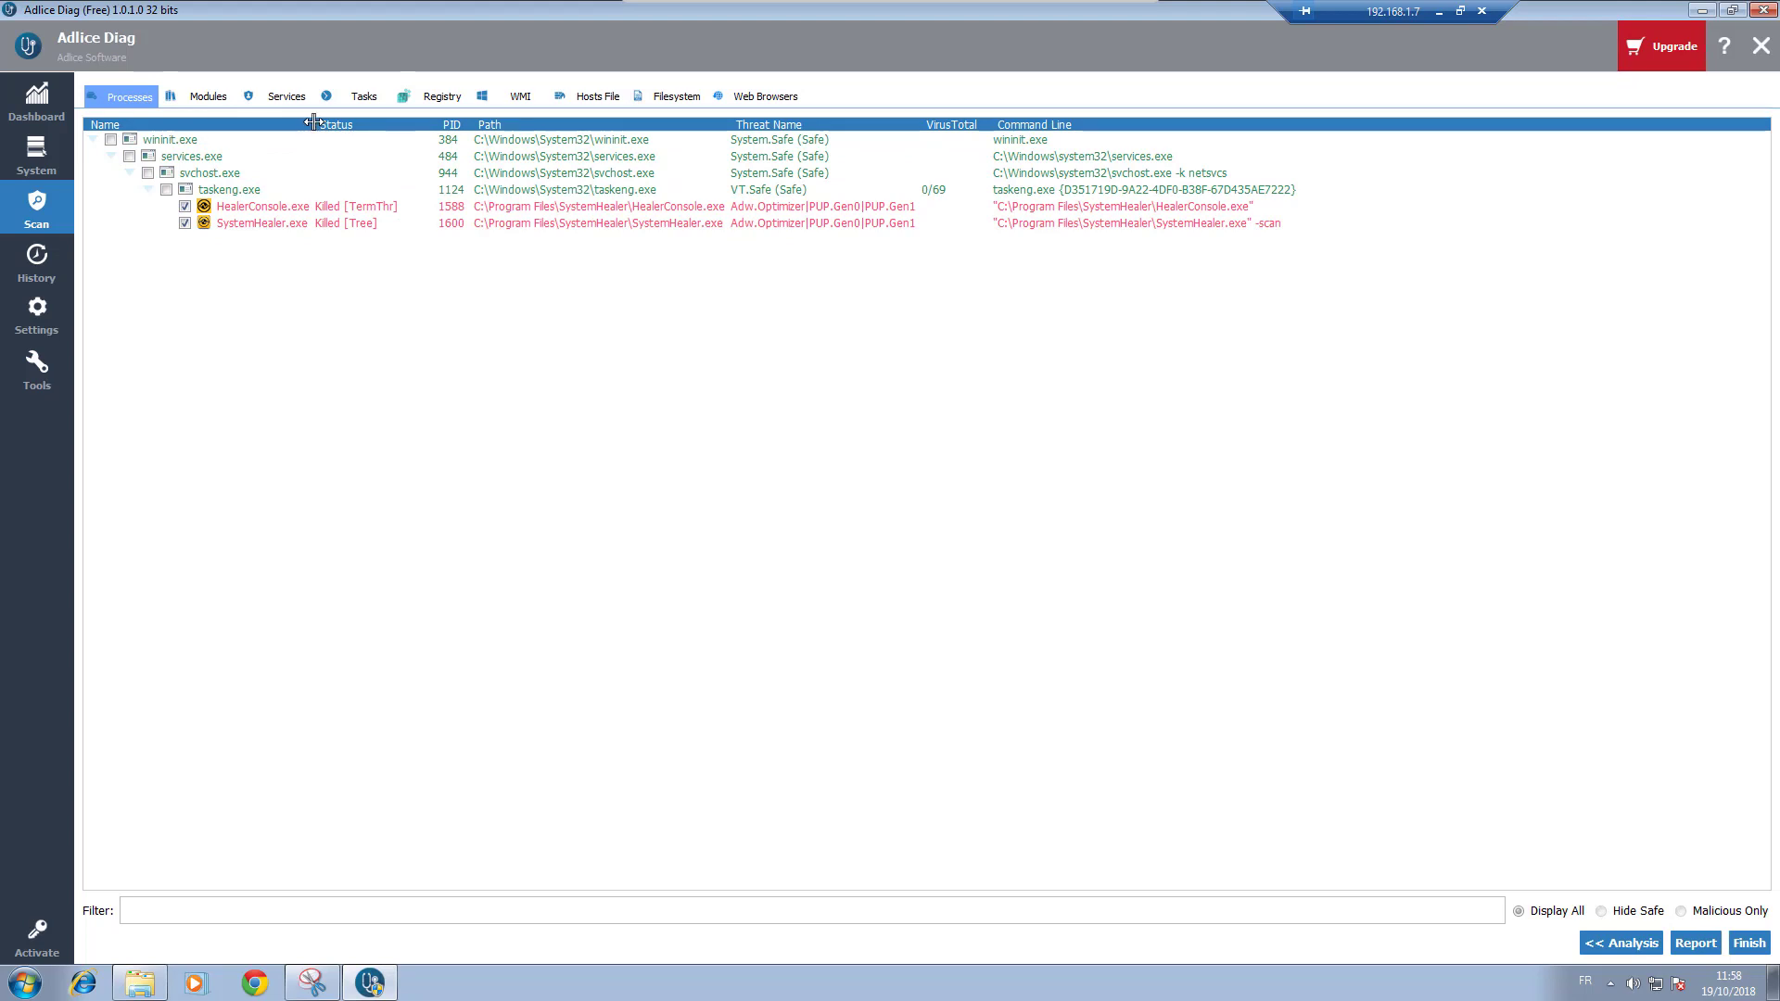
pyautogui.moveTo(313, 123); pyautogui.dragTo(341, 123)
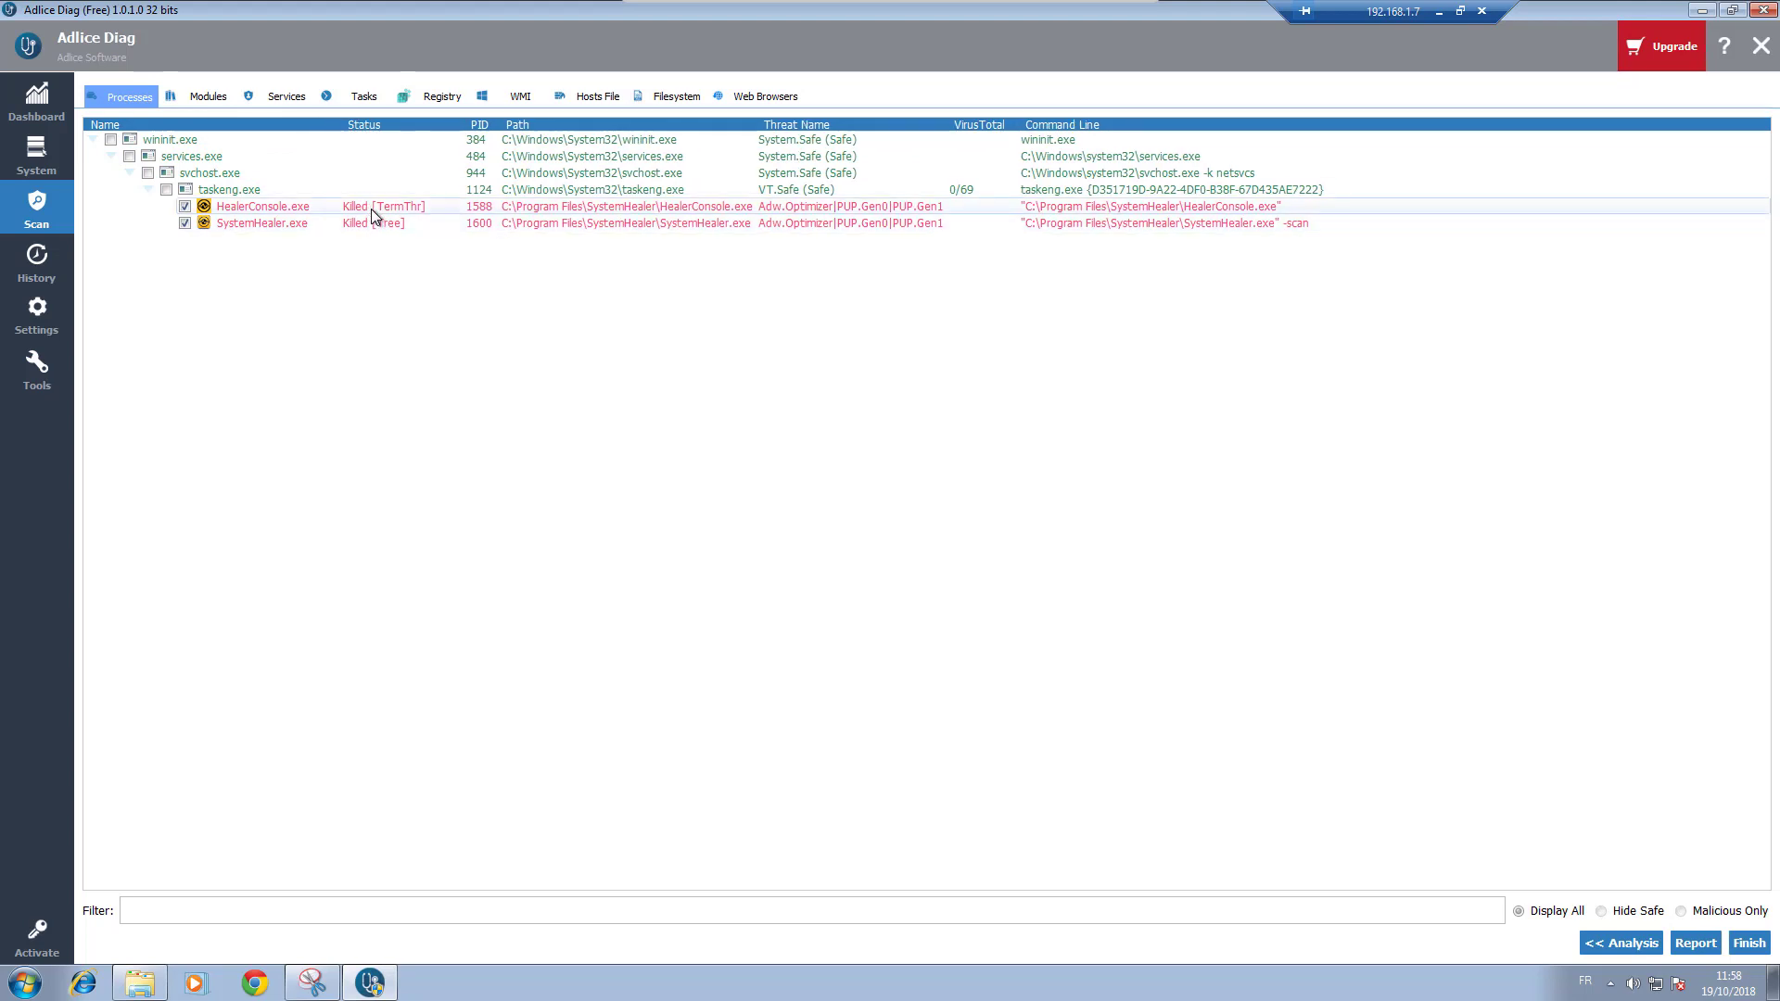
pyautogui.click(198, 96)
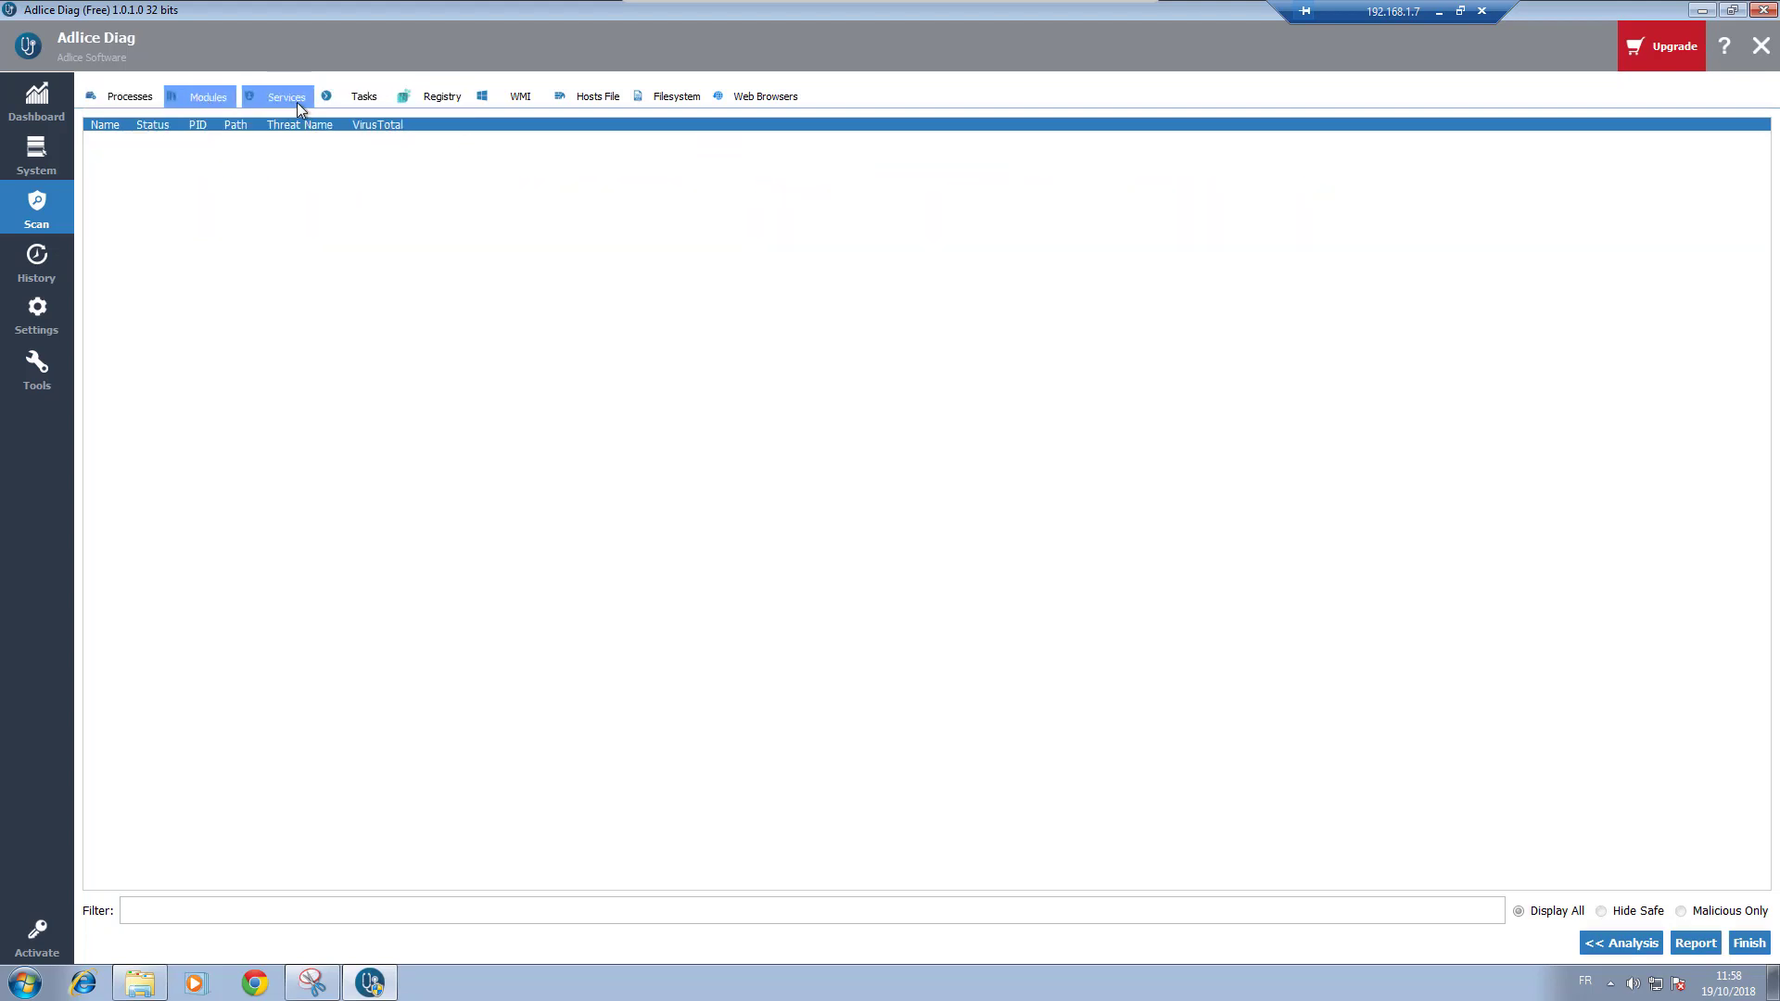
pyautogui.click(287, 96)
pyautogui.click(370, 97)
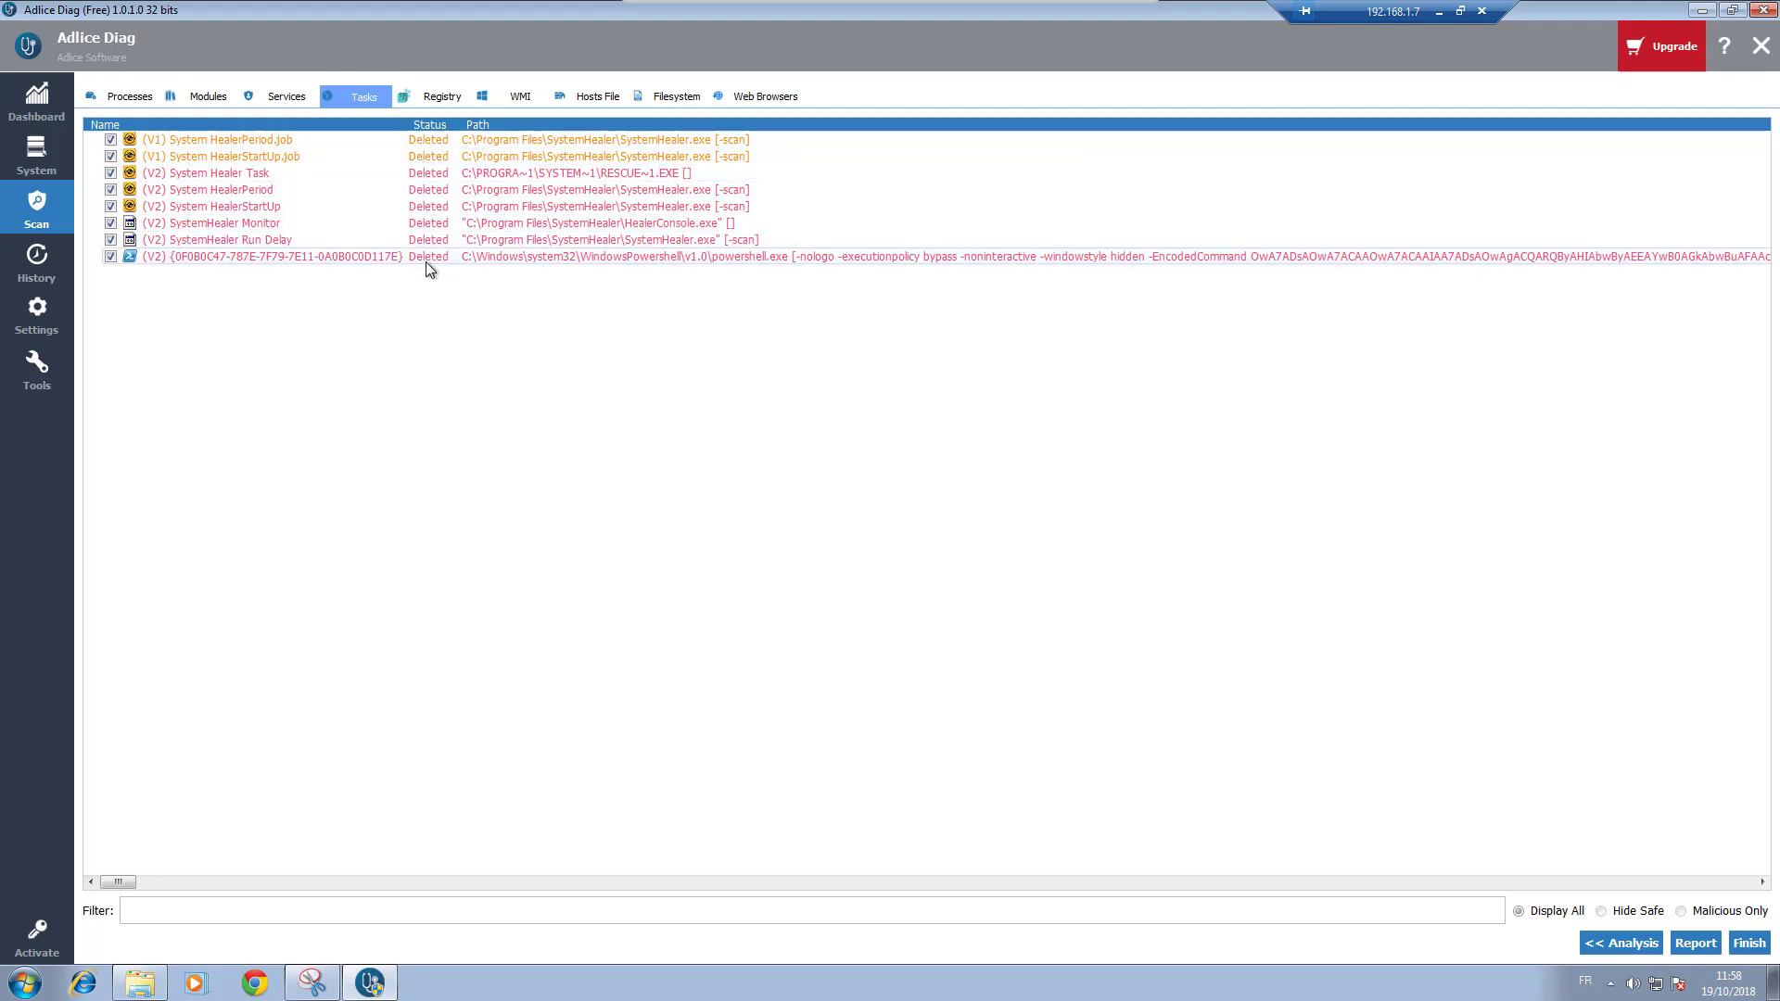
# Step: Check the Registry, WMI, Hosts, Filesystem and Web browser results, then restore the window
pyautogui.click(431, 97)
pyautogui.click(514, 97)
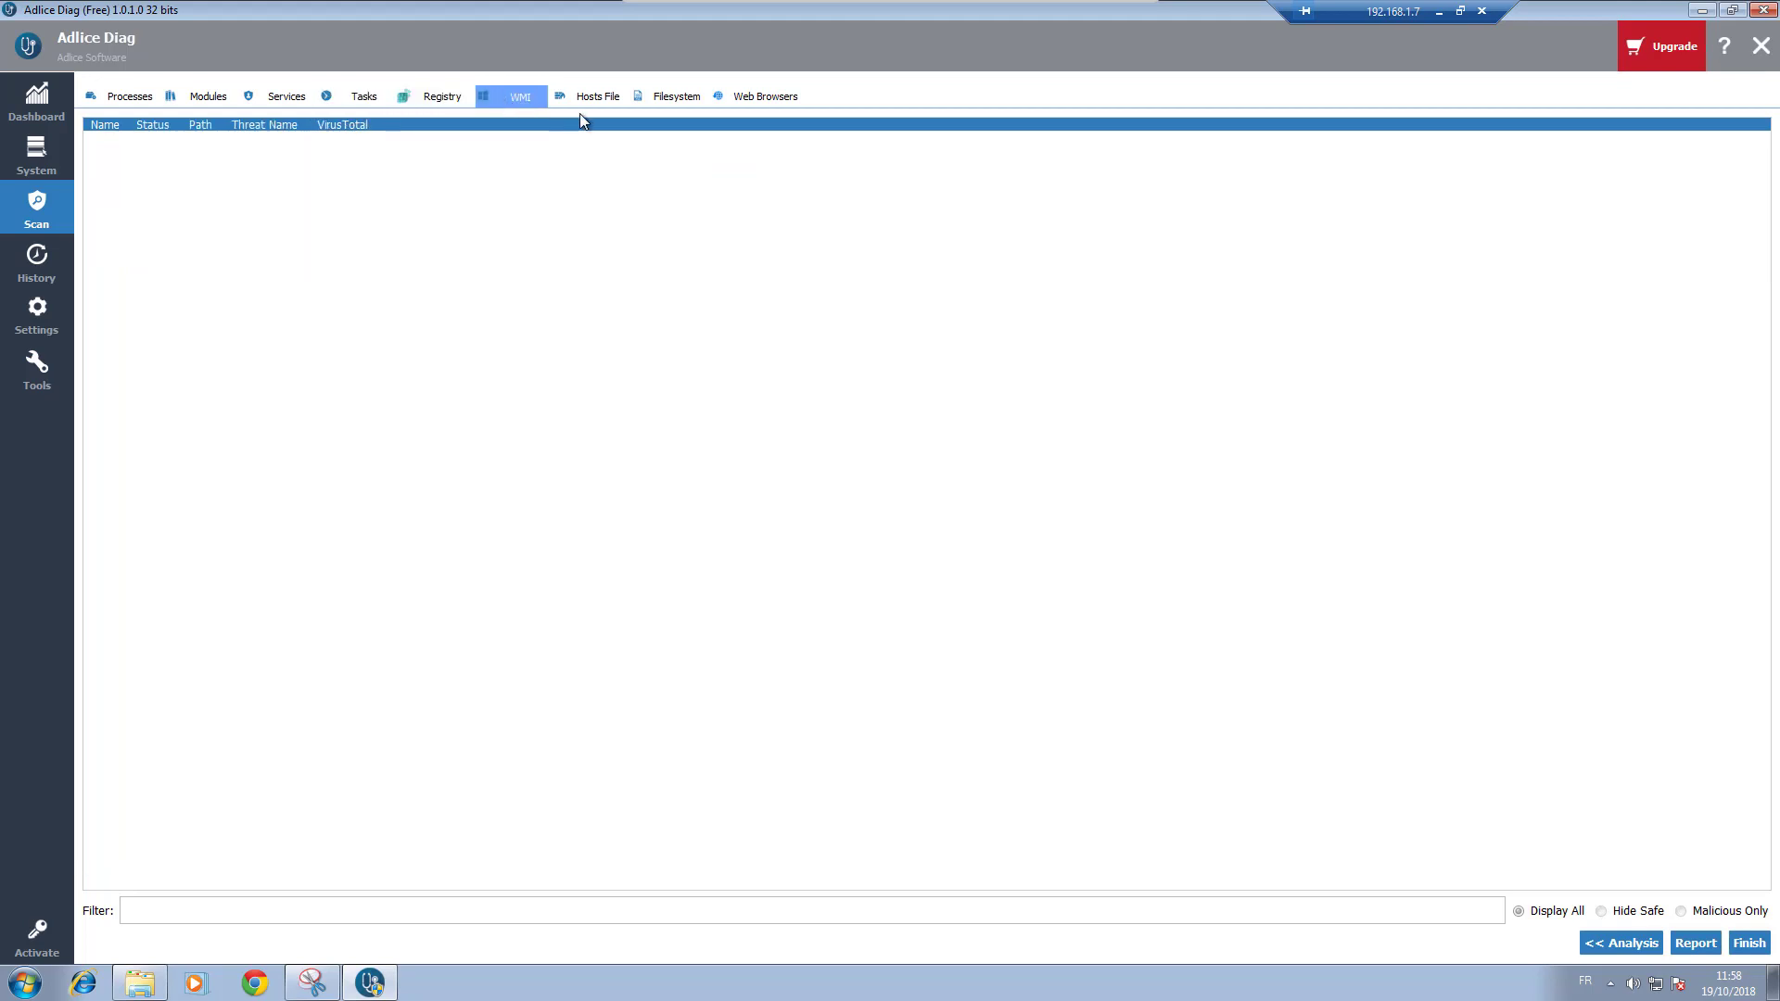
pyautogui.click(592, 97)
pyautogui.click(693, 96)
pyautogui.click(756, 92)
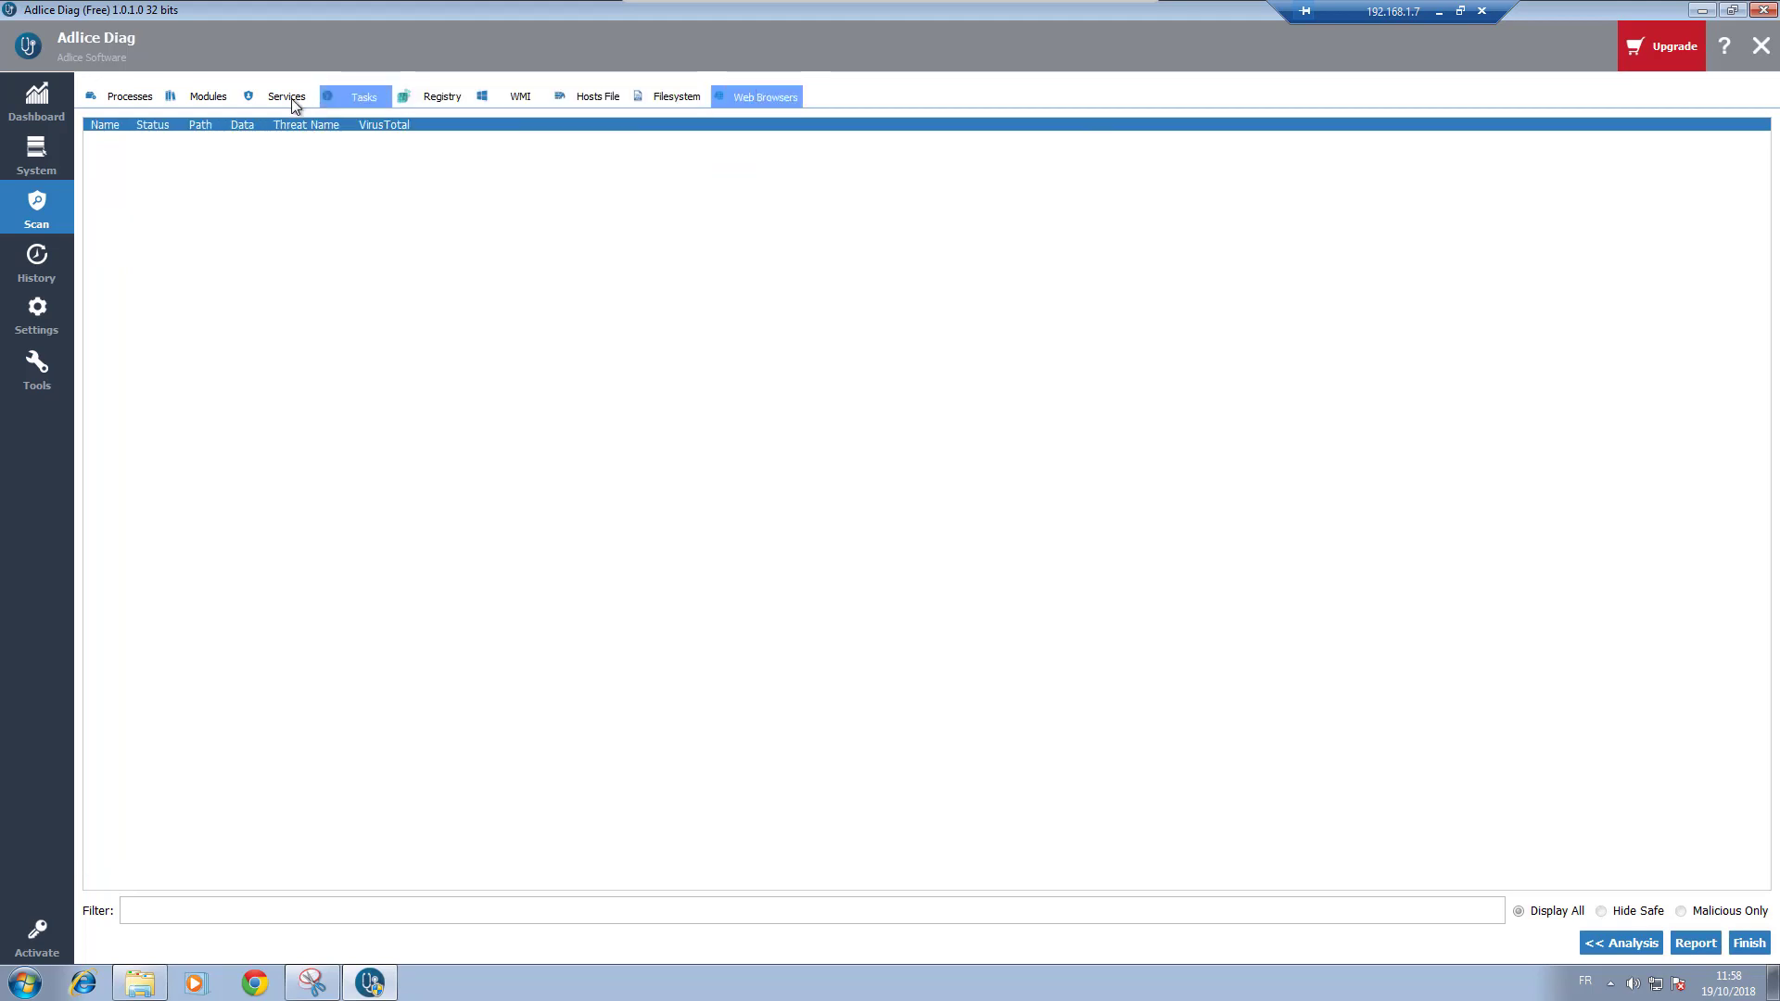
pyautogui.click(432, 97)
pyautogui.click(375, 99)
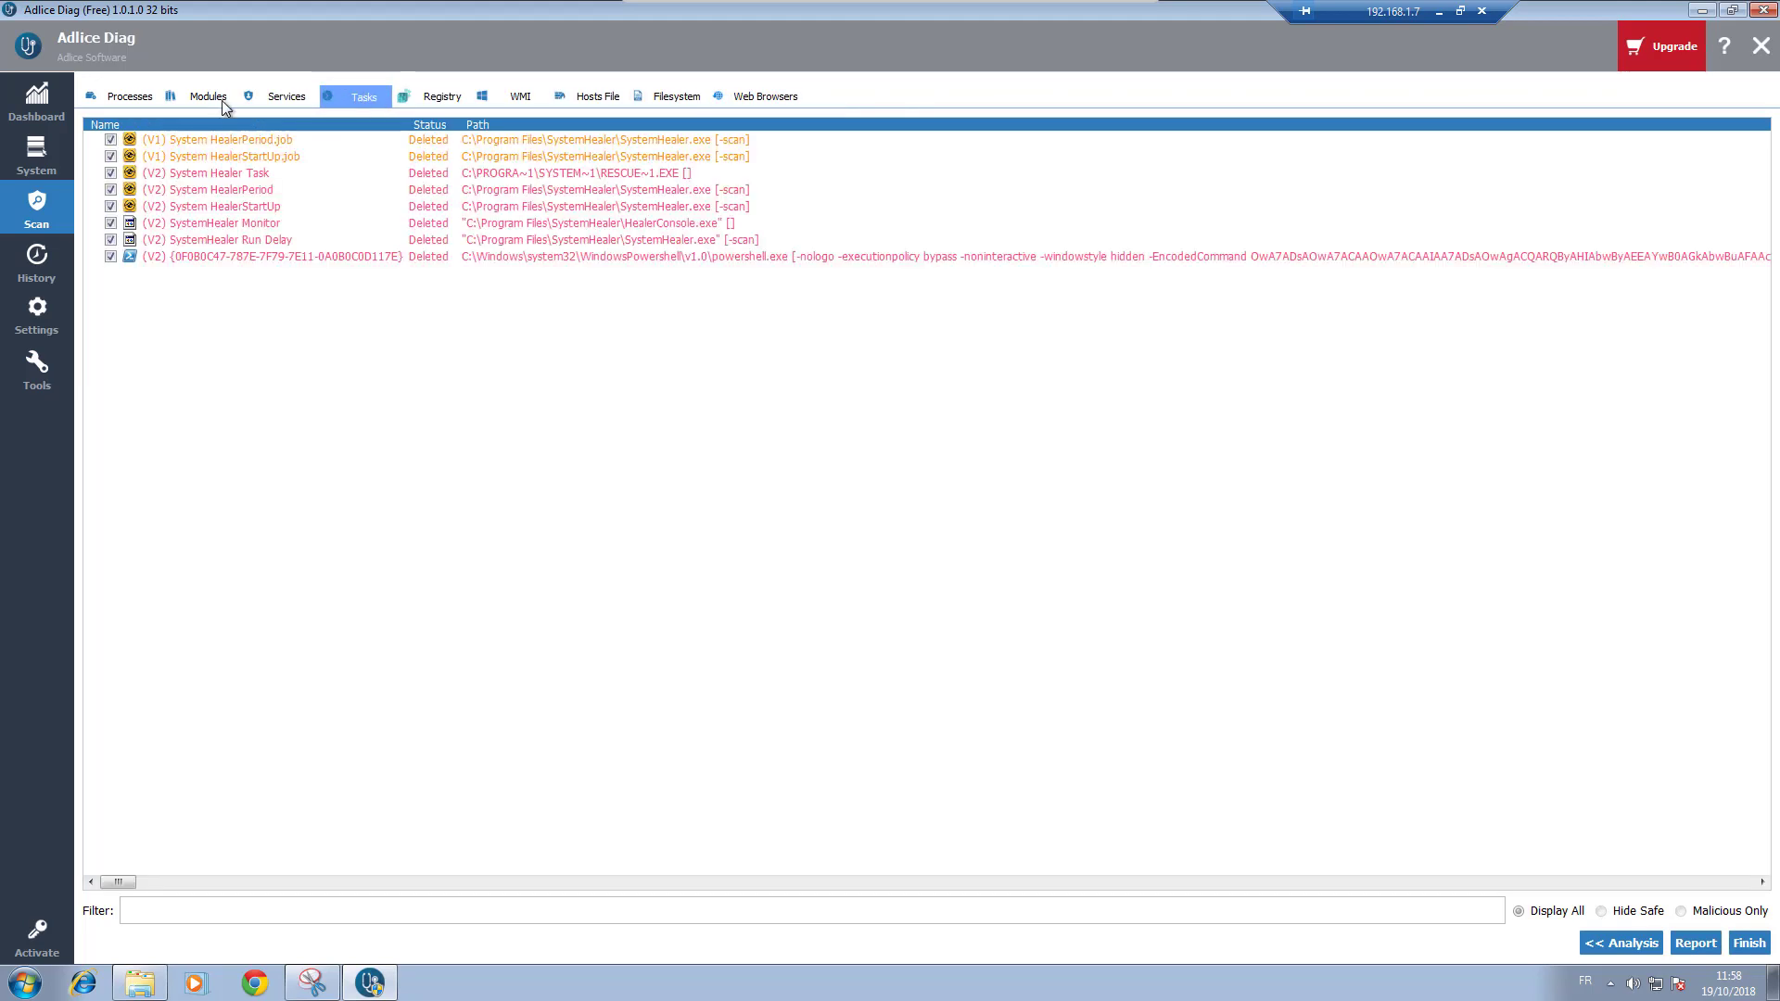
pyautogui.click(127, 97)
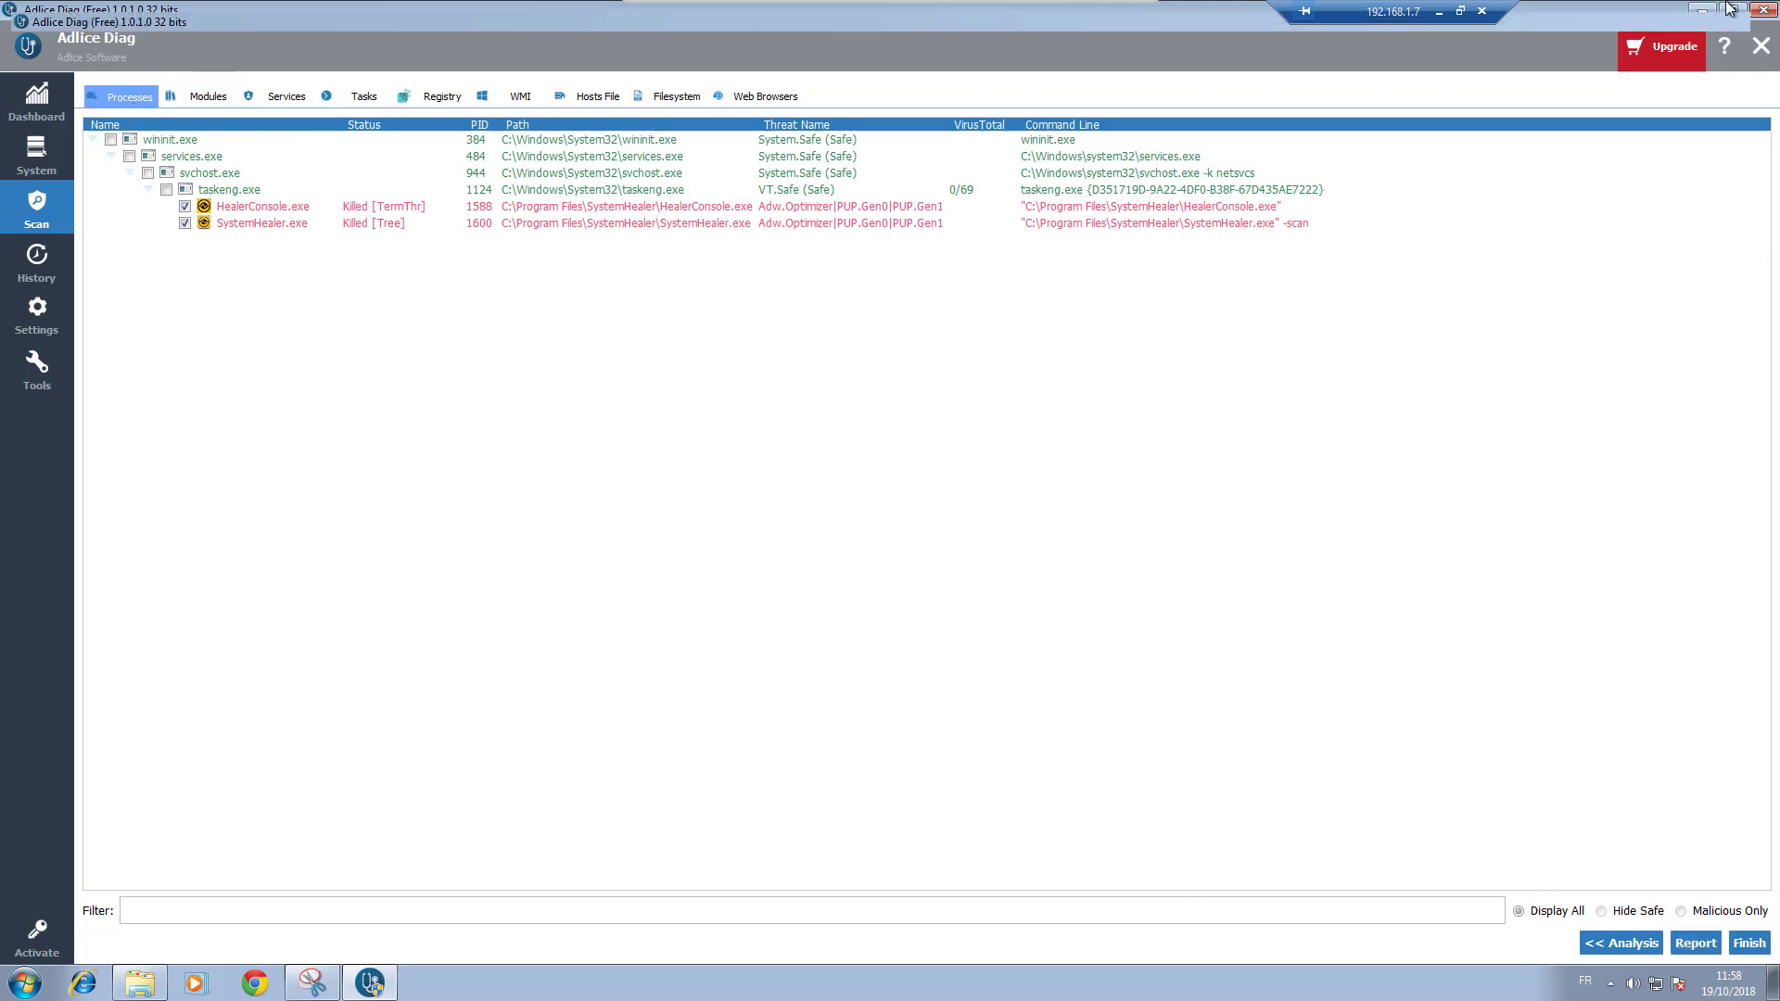
pyautogui.click(1731, 10)
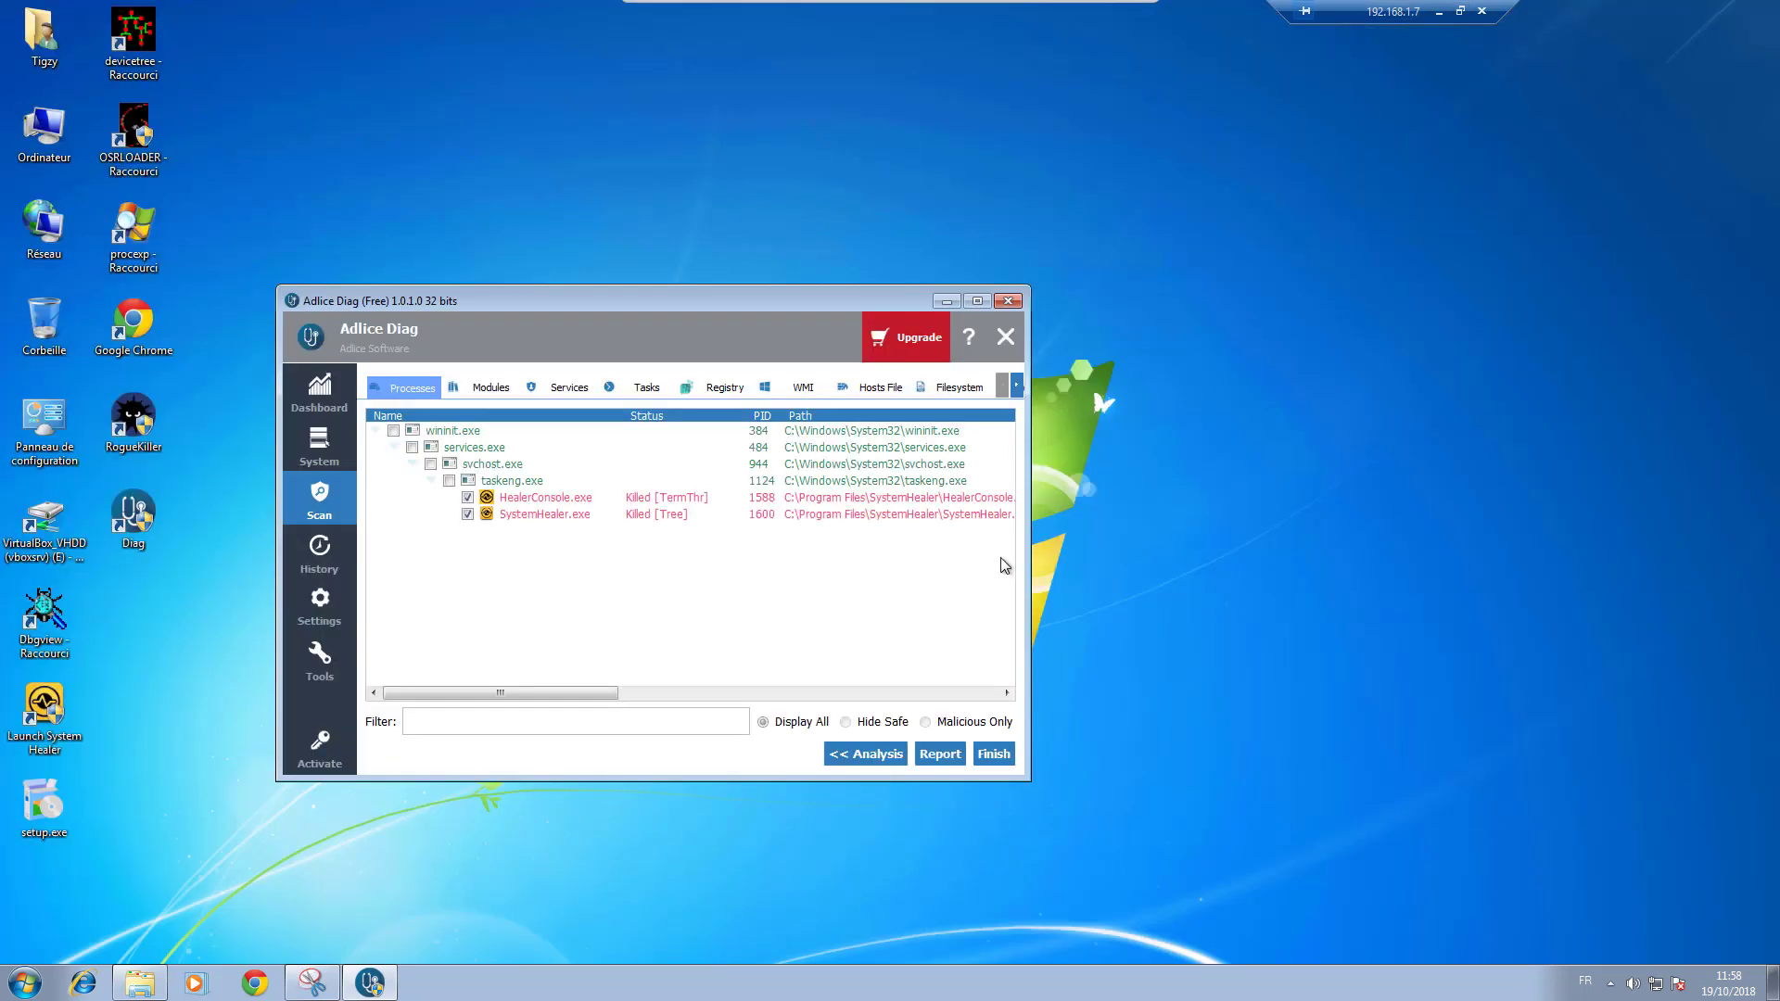
pyautogui.click(939, 753)
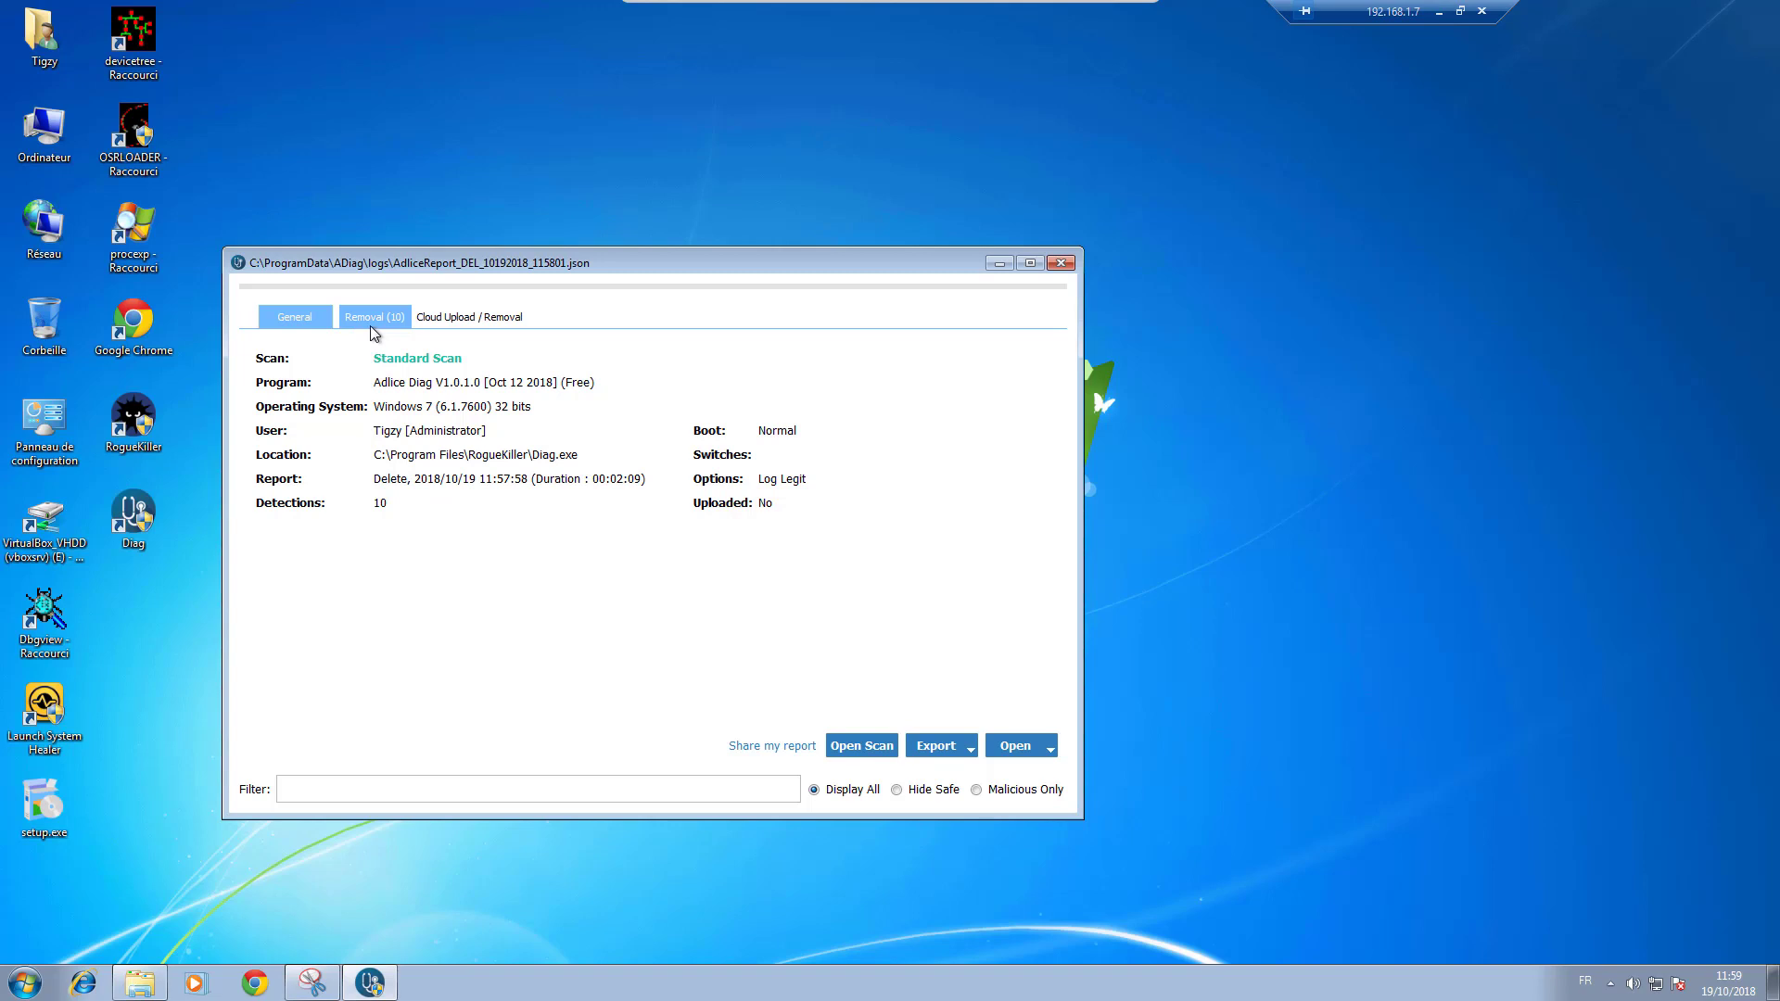
pyautogui.click(377, 324)
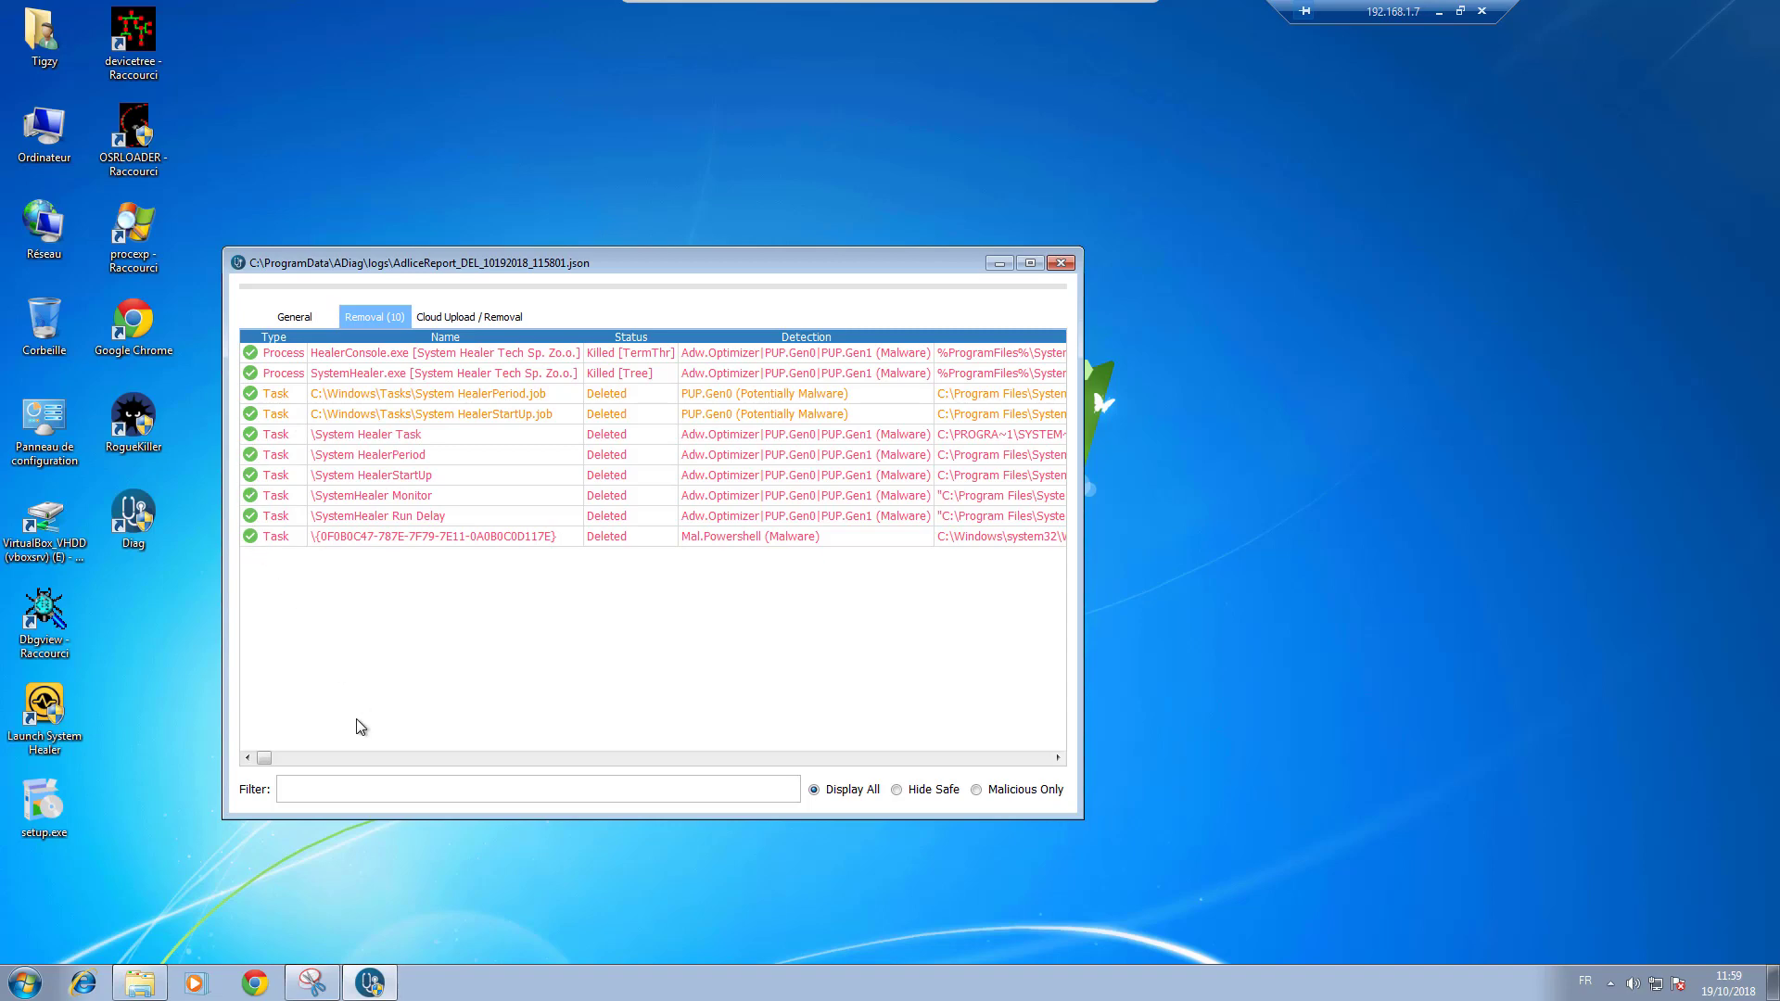
pyautogui.moveTo(268, 760)
pyautogui.mouseDown()
pyautogui.moveTo(1004, 826)
pyautogui.moveTo(512, 748)
pyautogui.moveTo(263, 735)
pyautogui.moveTo(262, 751)
pyautogui.mouseUp()
pyautogui.click(469, 317)
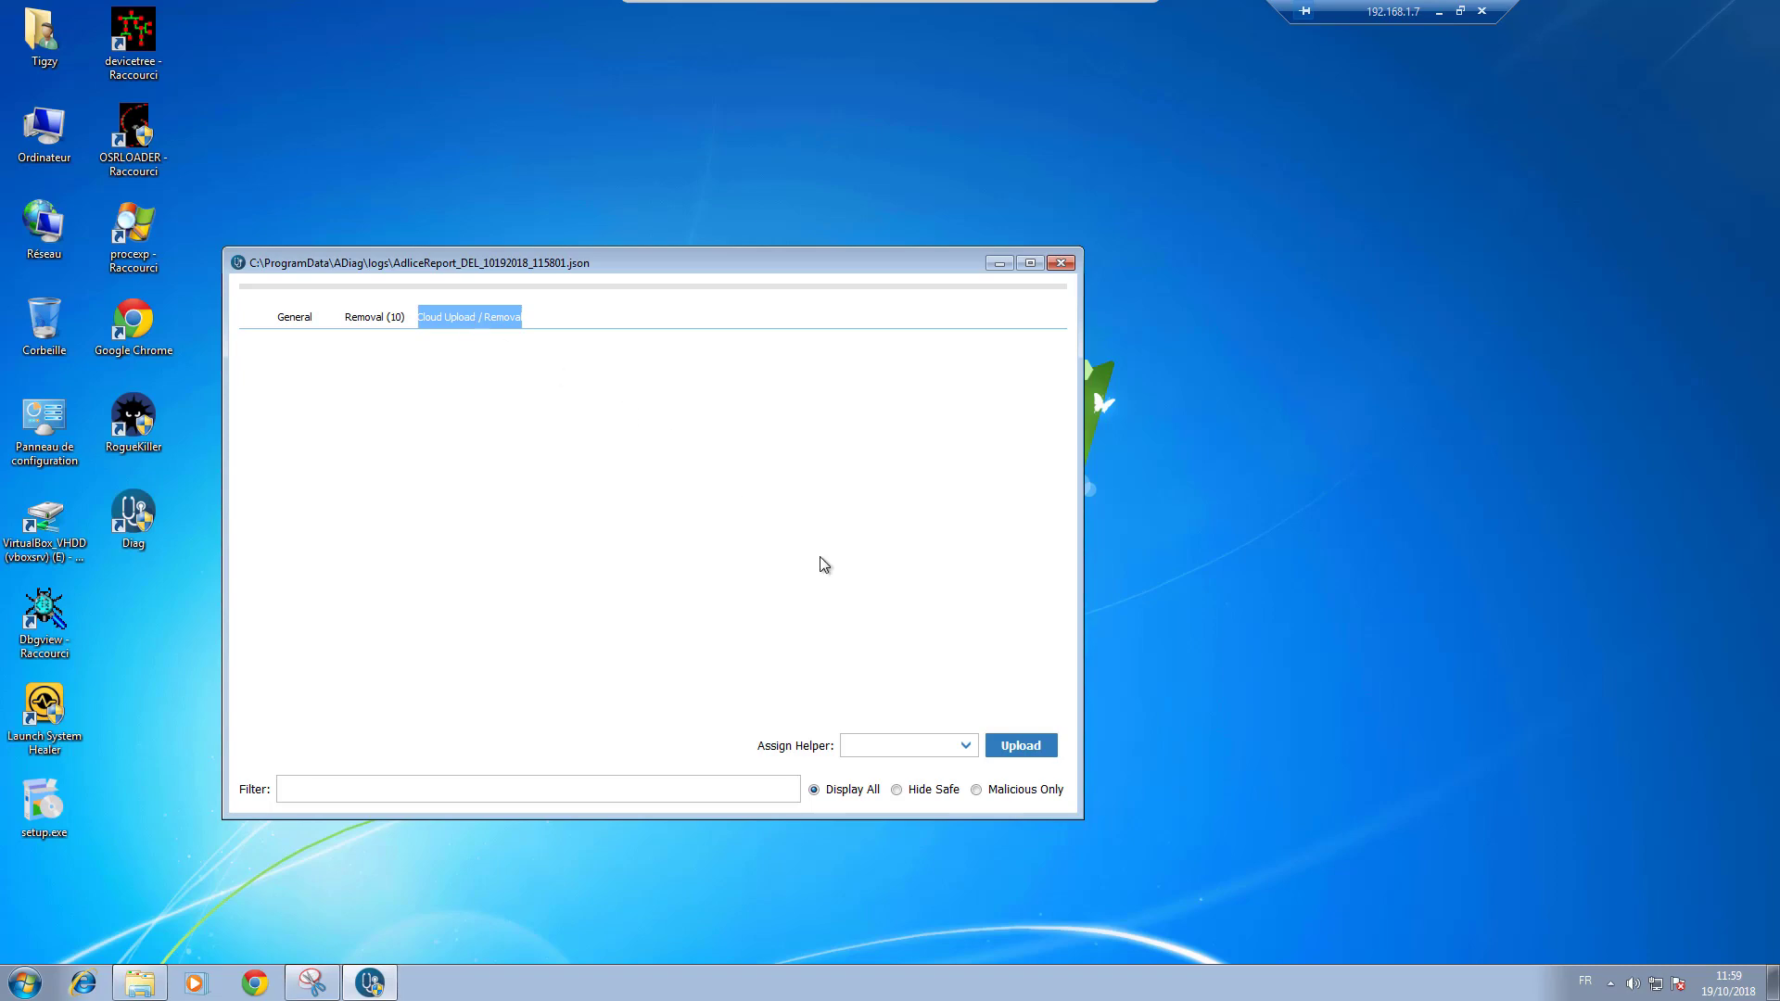
pyautogui.click(294, 317)
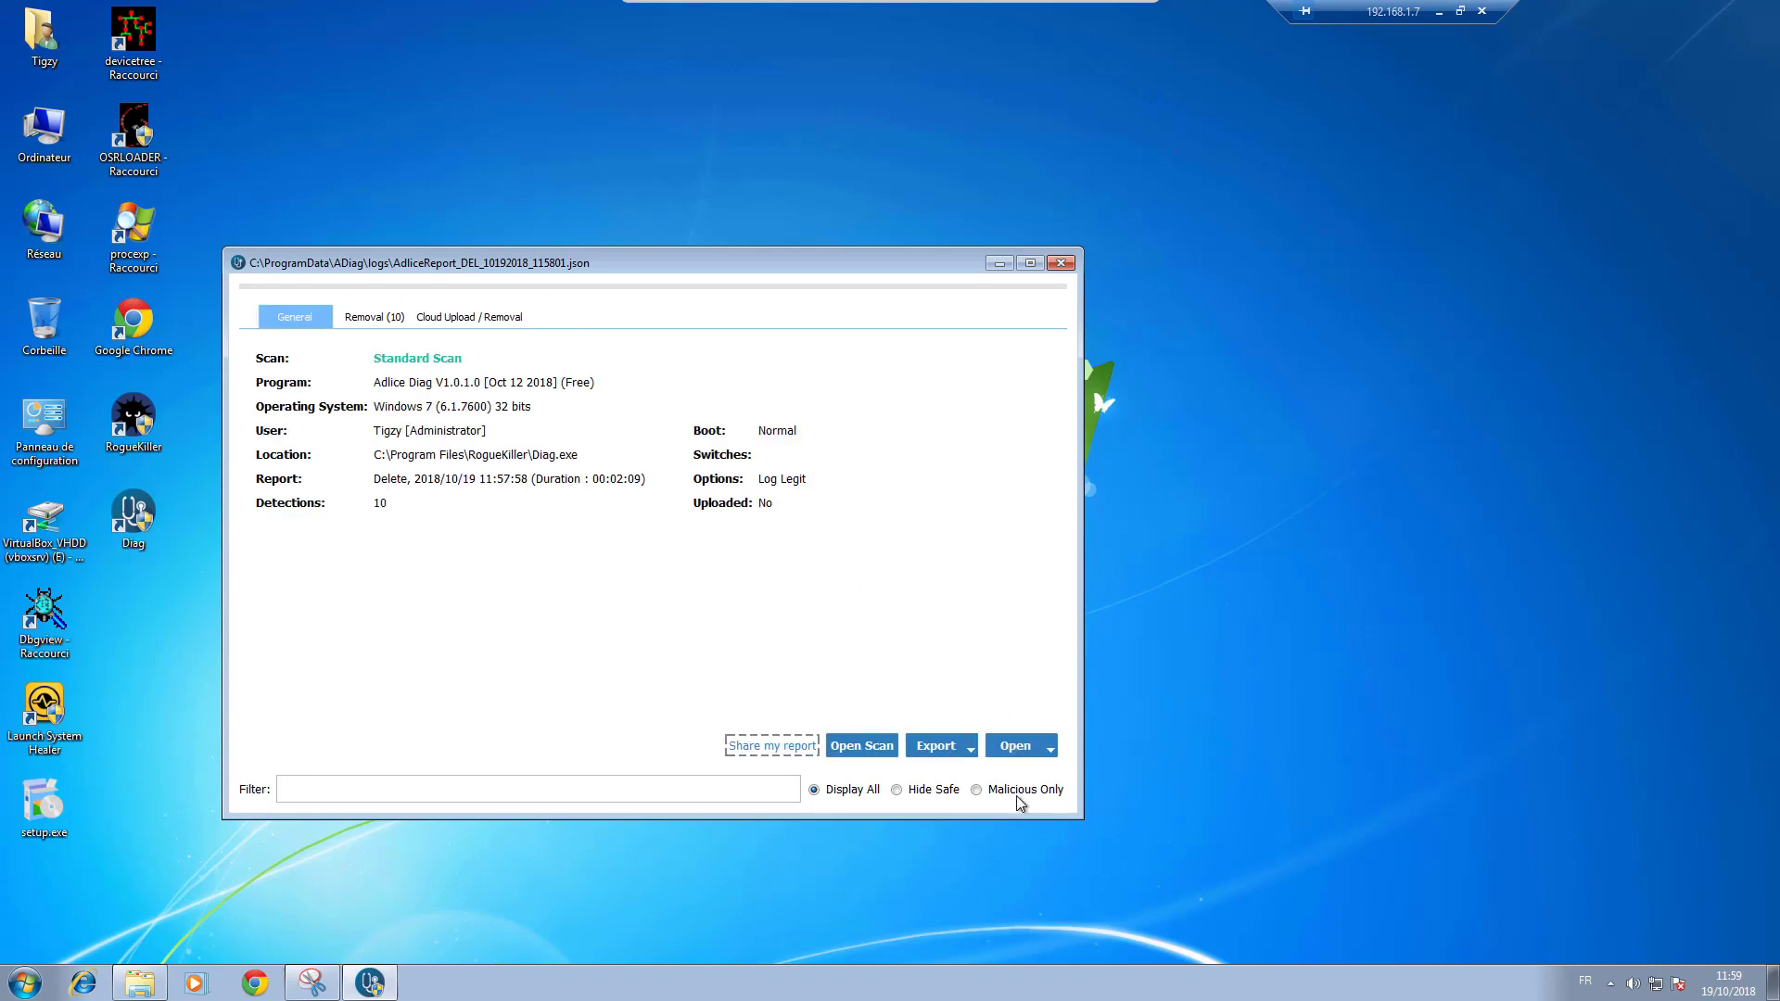
pyautogui.click(1018, 747)
pyautogui.click(1056, 772)
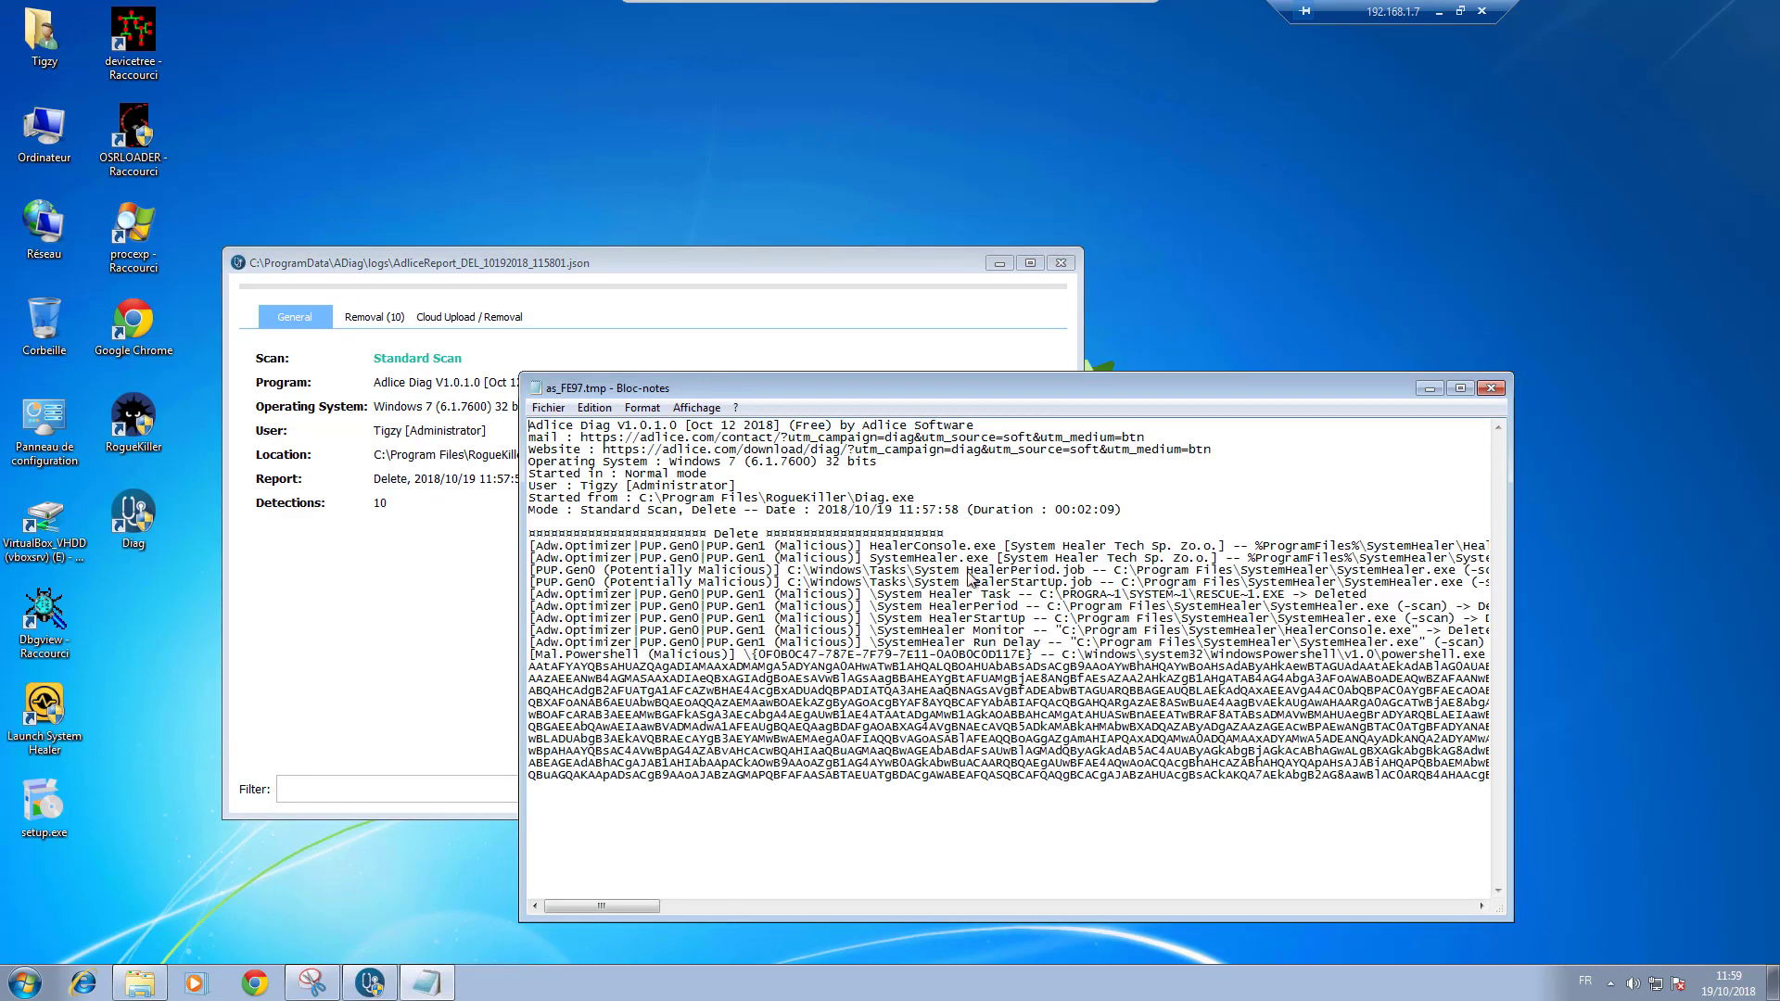
pyautogui.moveTo(947, 380); pyautogui.dragTo(855, 327)
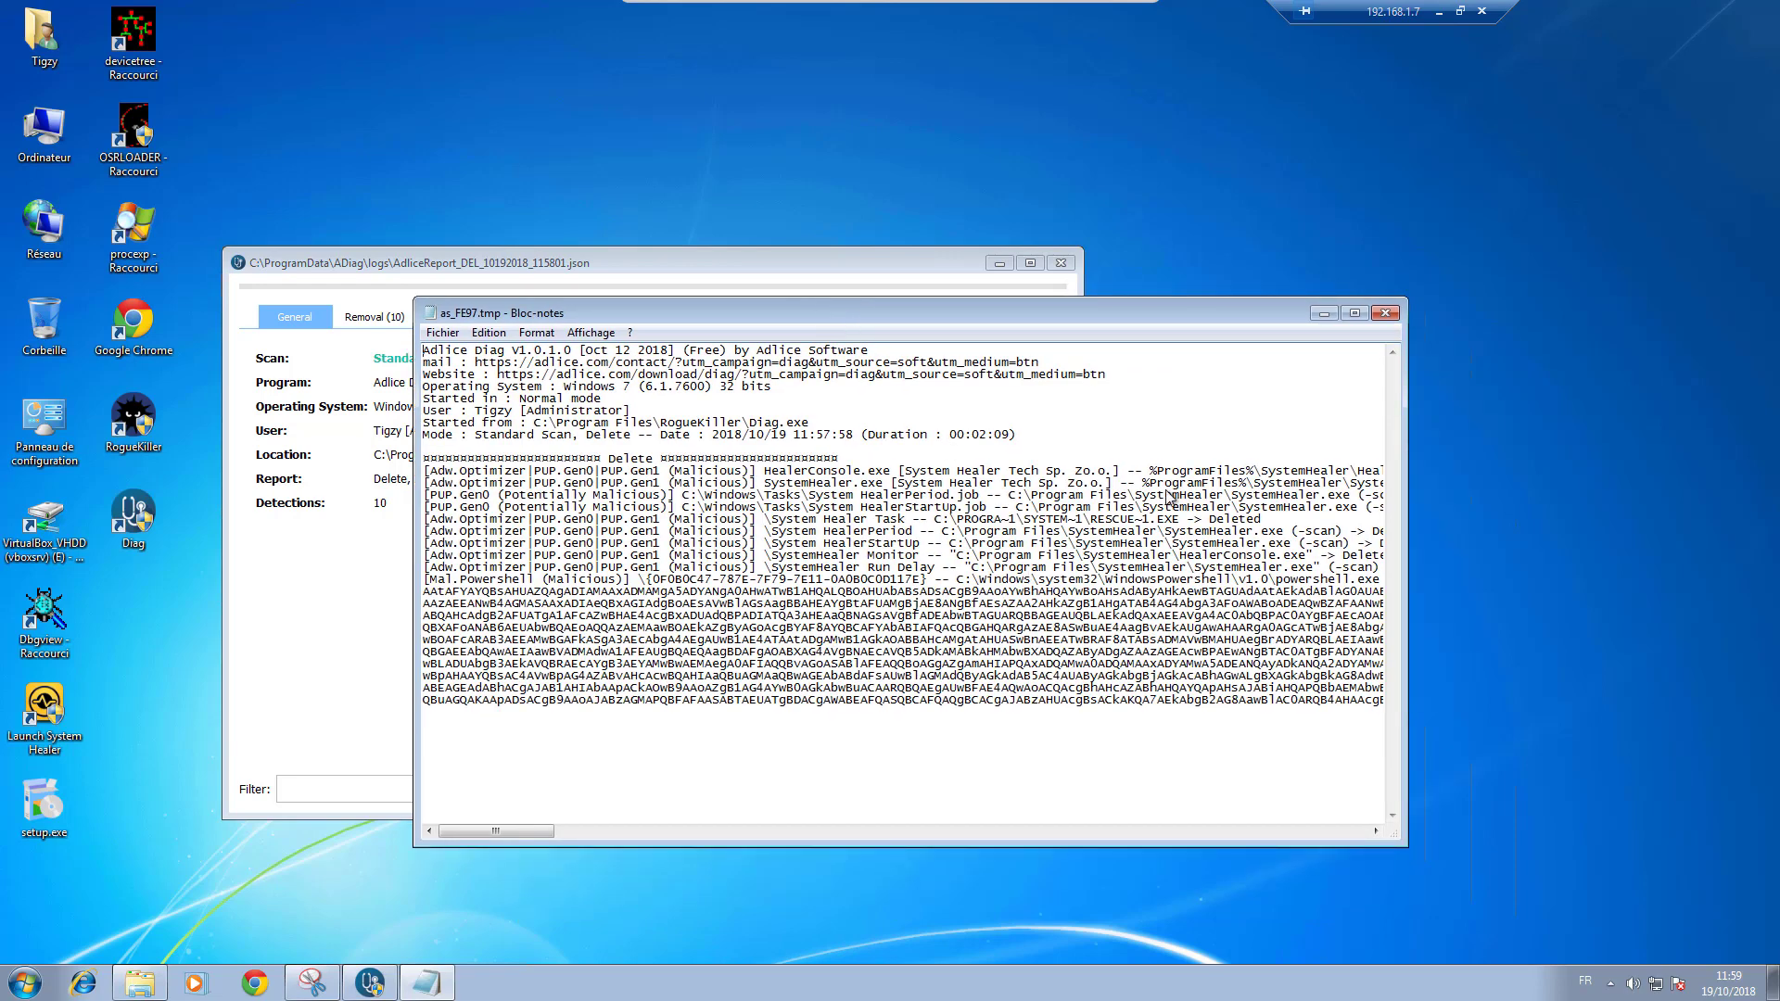
pyautogui.click(1385, 313)
pyautogui.click(1061, 262)
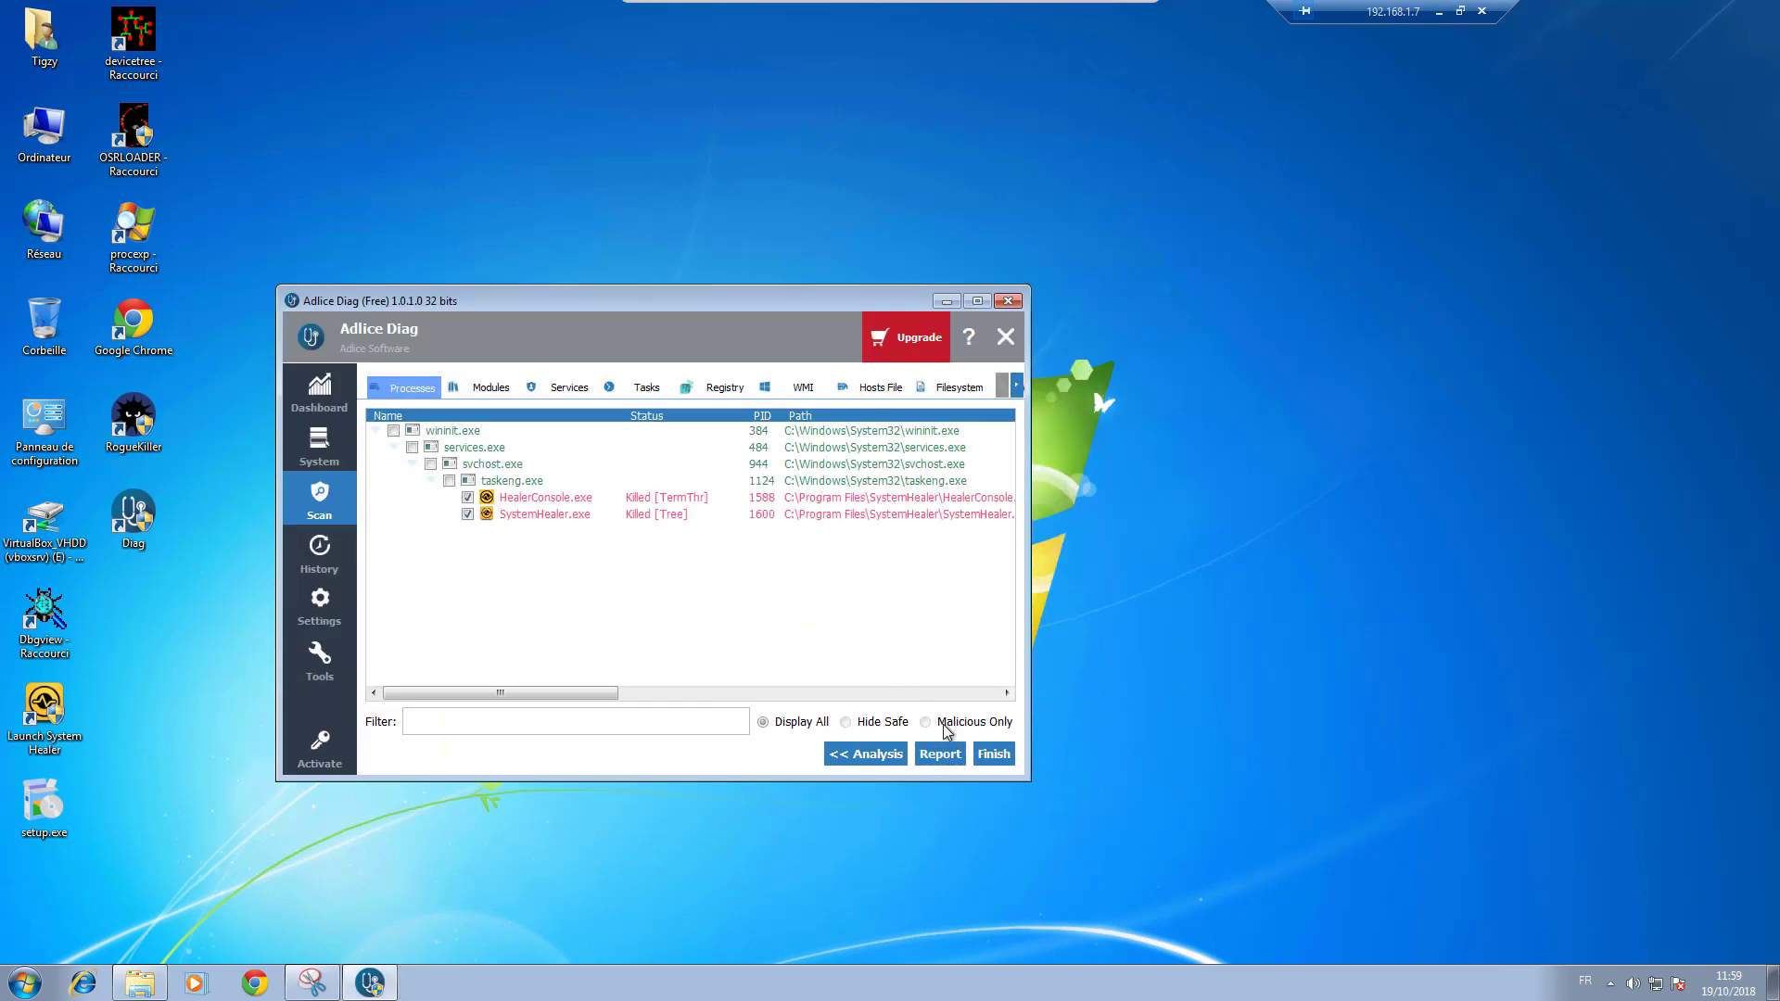
# Step: Close the removal session with Finish, returning to Customize your scan with the default rule set checked
pyautogui.click(995, 755)
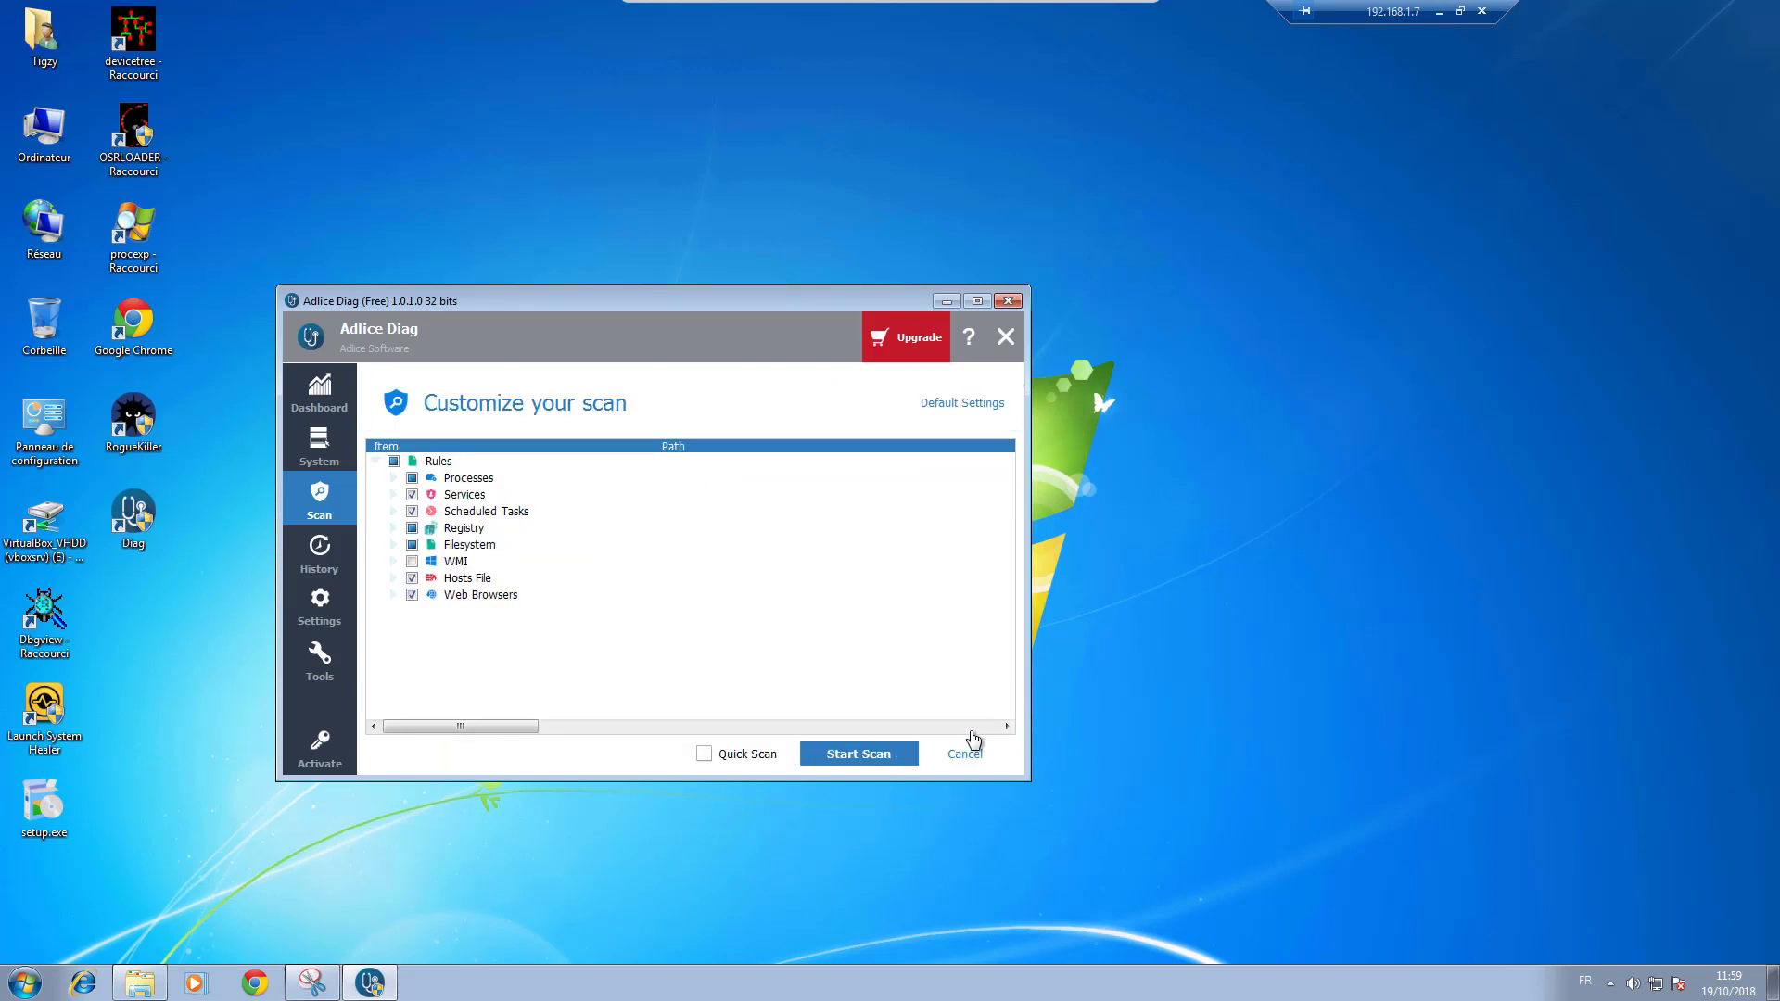